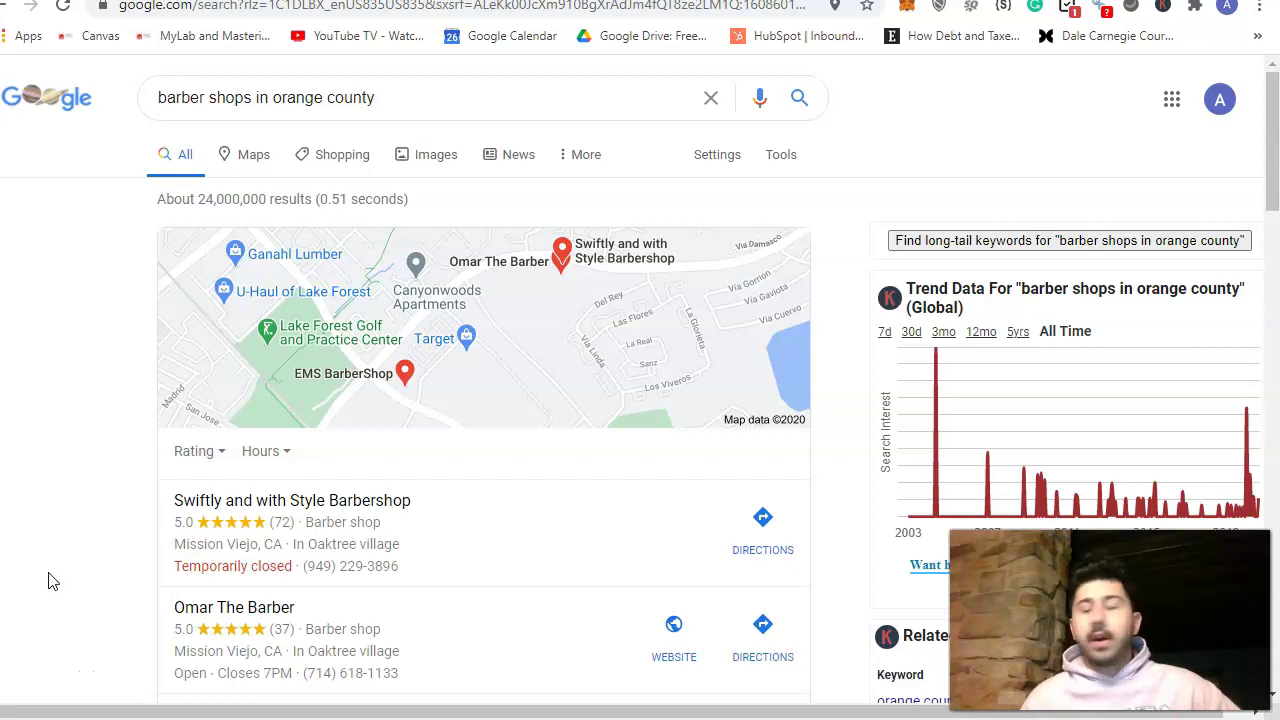
Switch to the Ahrefs Barber list of 50 orange county keywords.
click(54, 563)
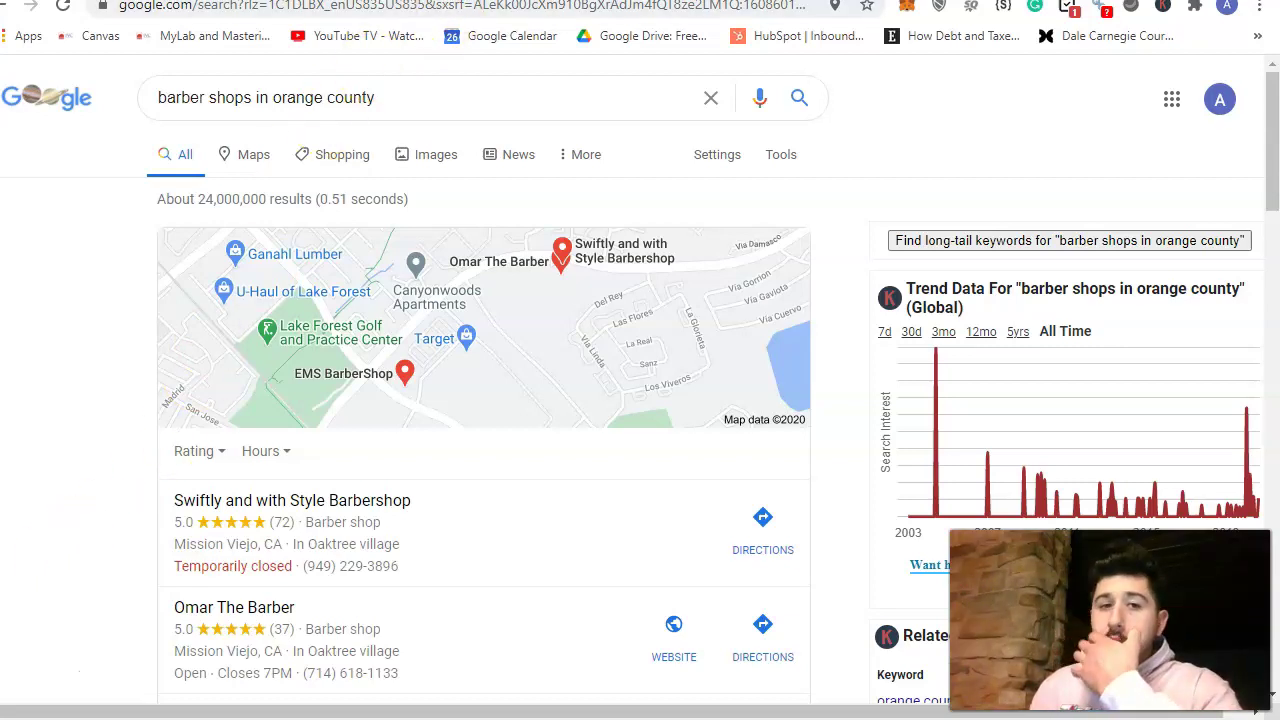
key(ctrl+Tab)
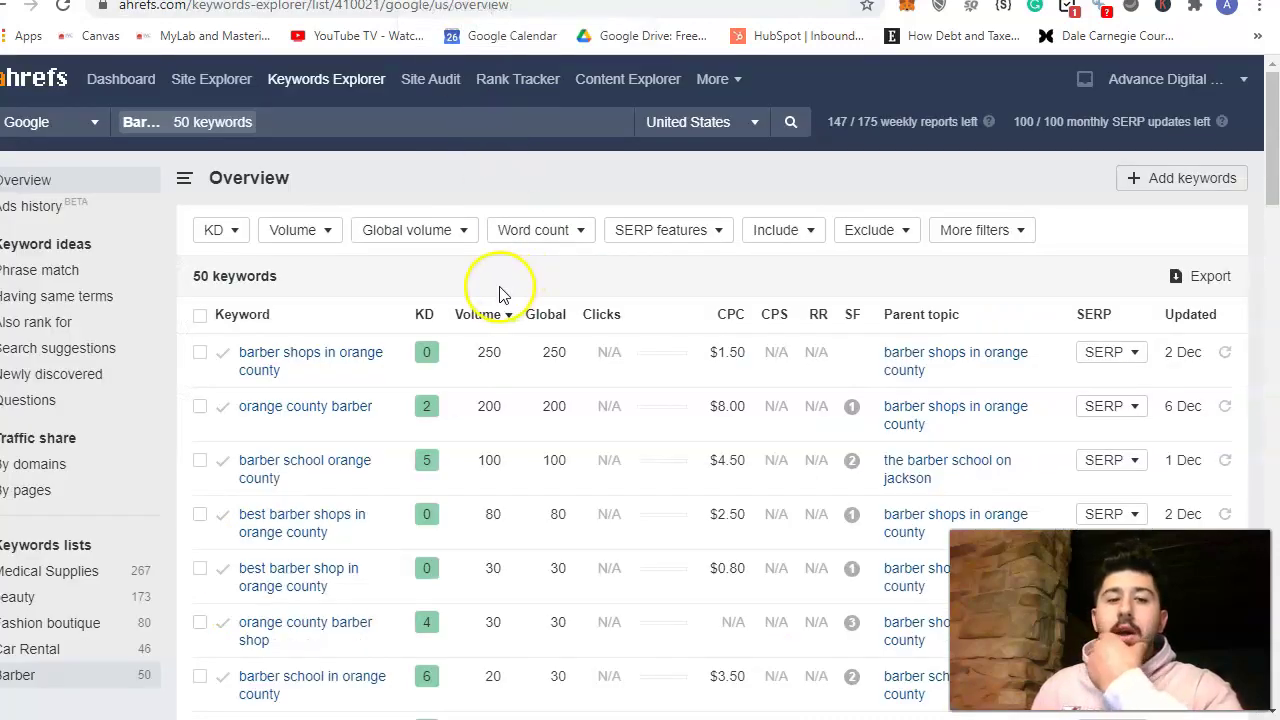
scroll(477, 290, down, 1)
scroll(460, 300, up, 1)
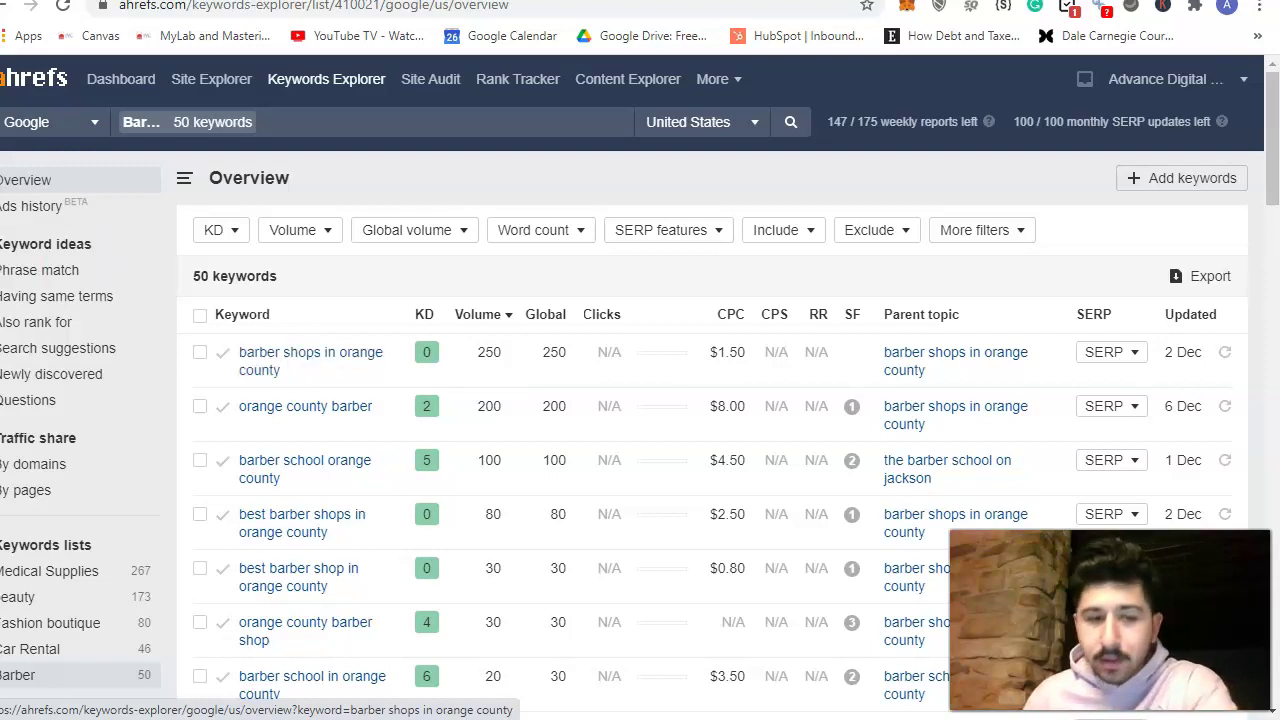
click(372, 312)
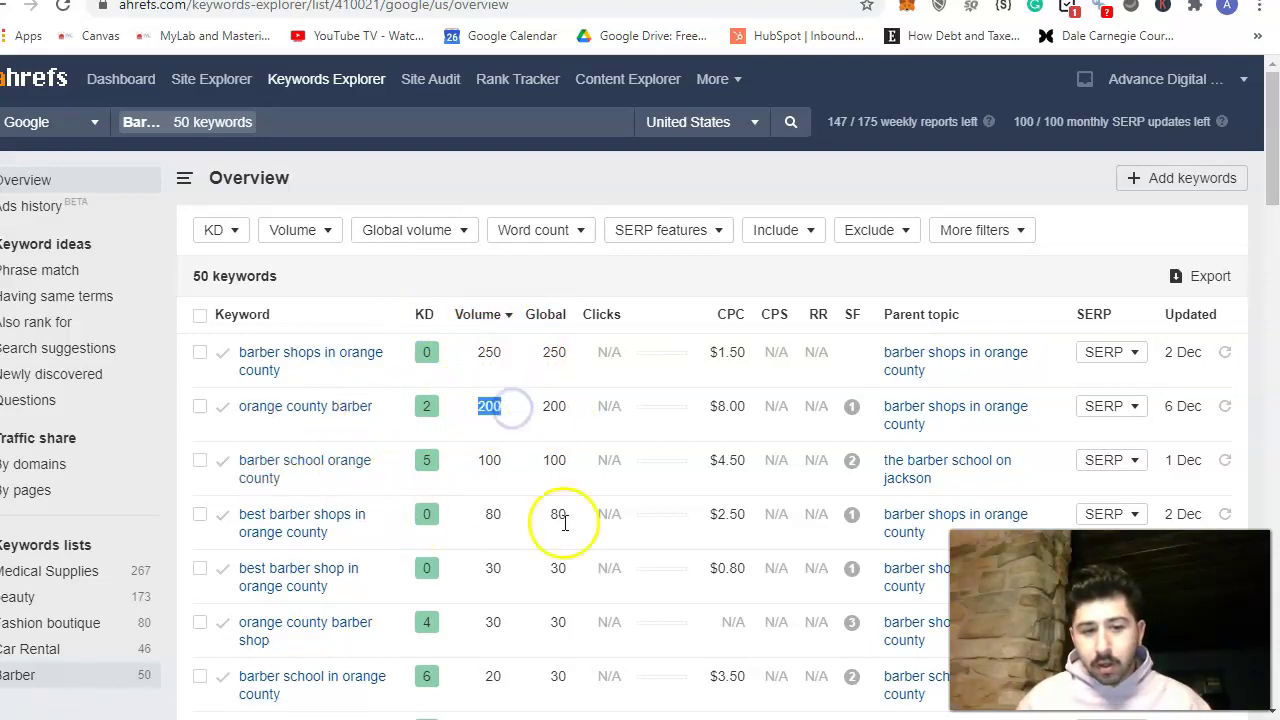
Highlight the 80 search volume for best barber shops in the keyword list.
drag(480, 527, 516, 527)
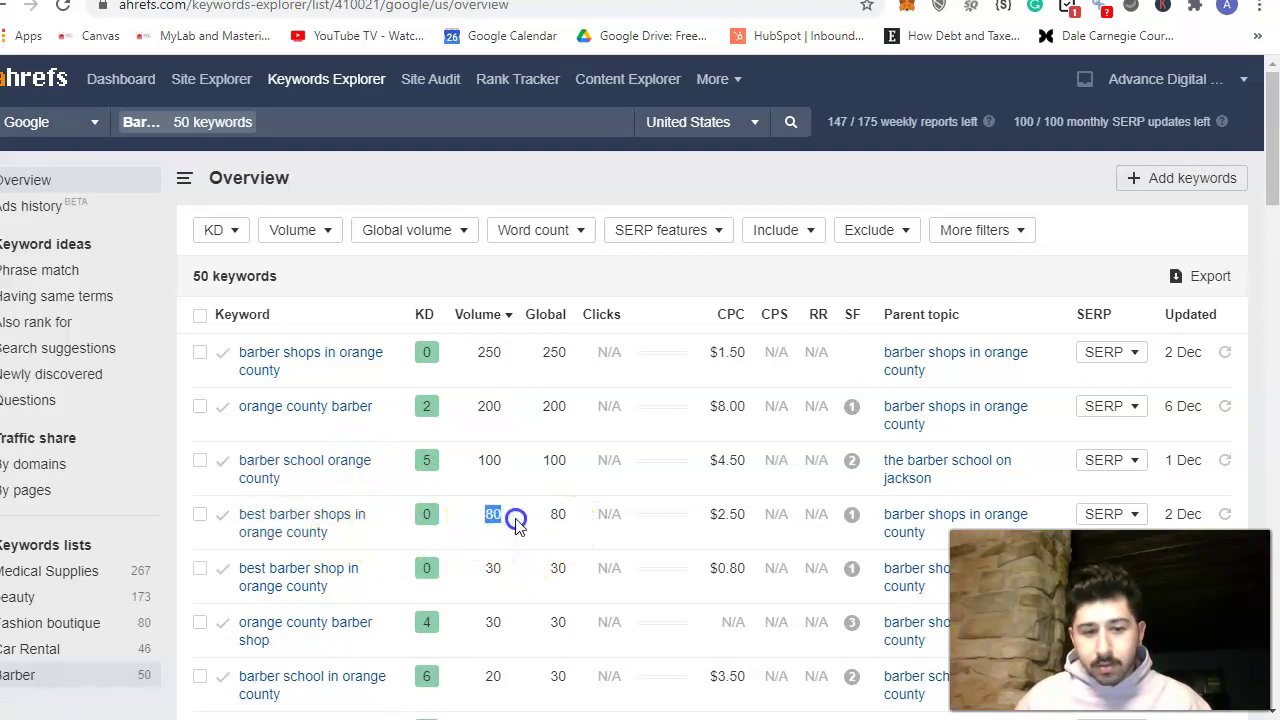
scroll(491, 571, down, 4)
scroll(503, 563, up, 3)
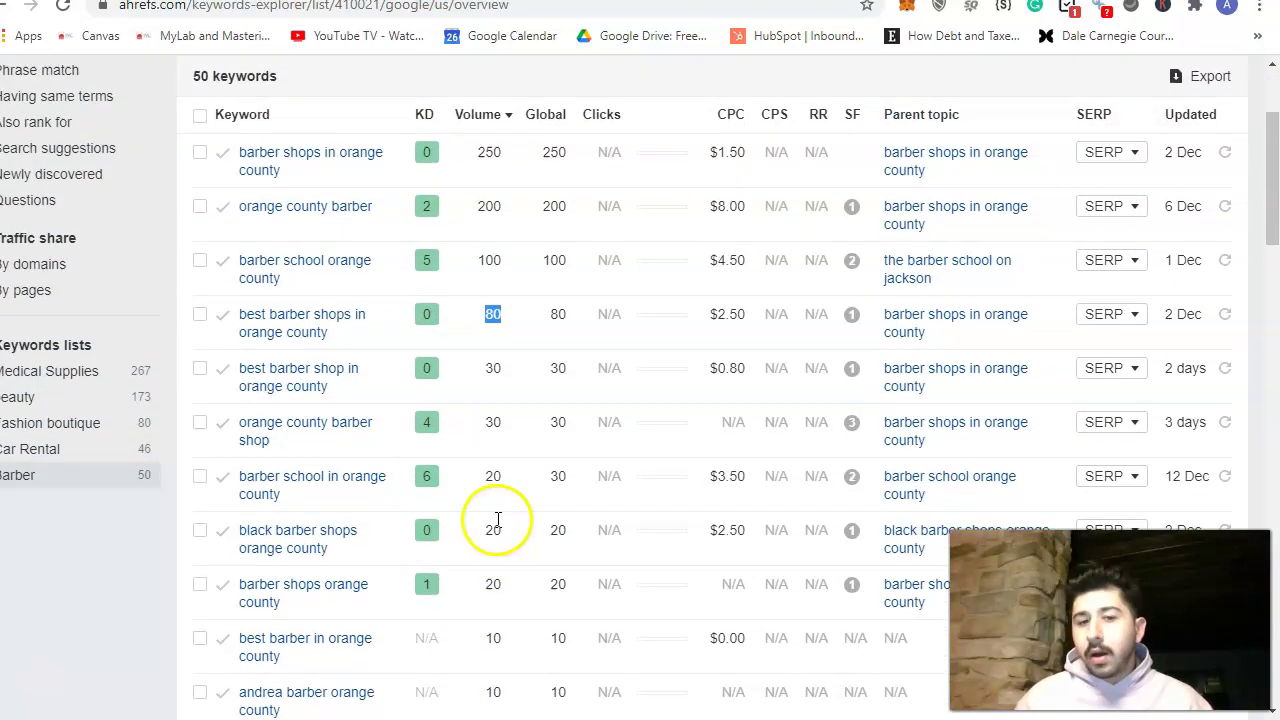
scroll(533, 415, up, 2)
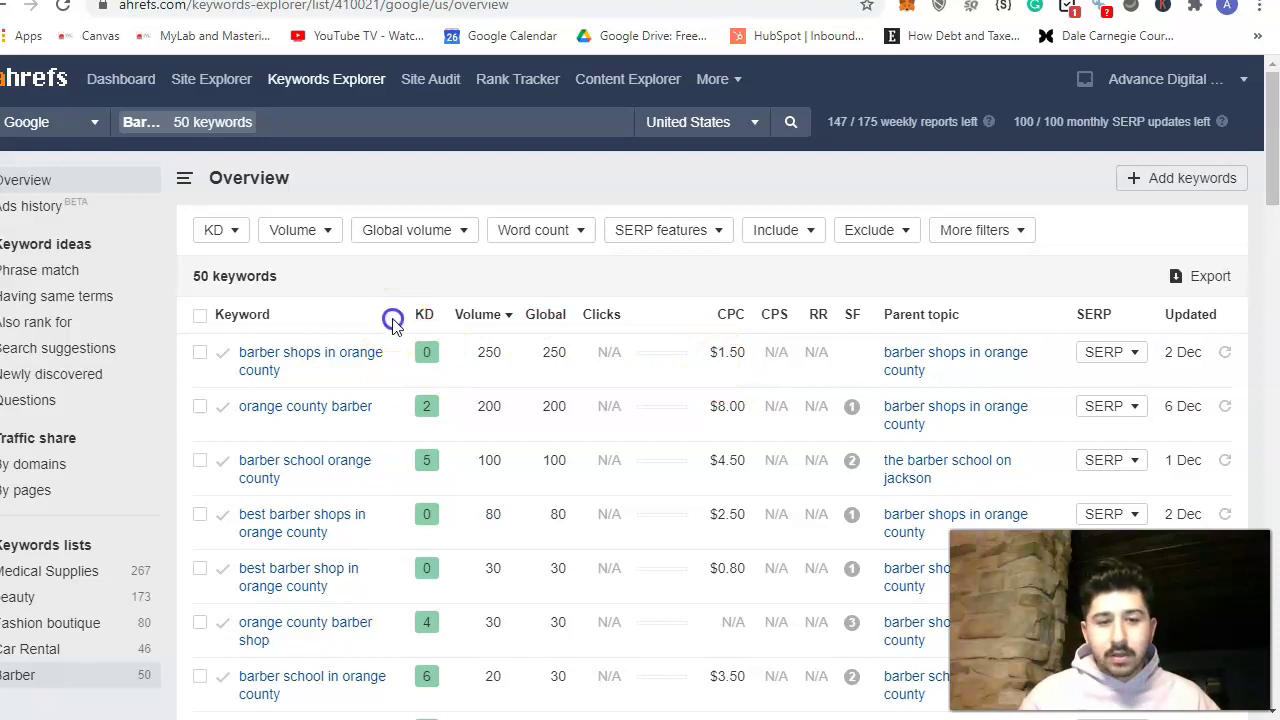
click(428, 355)
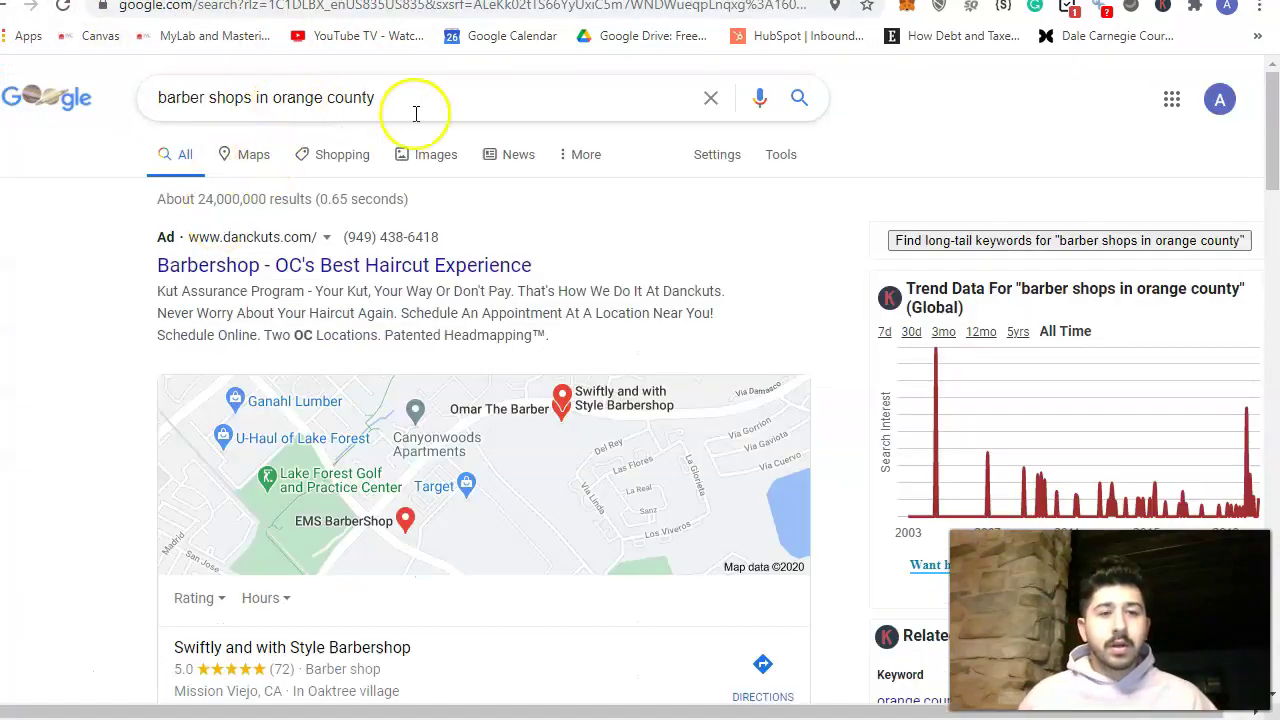
Browse the Google results for orange county barber shops.
click(414, 113)
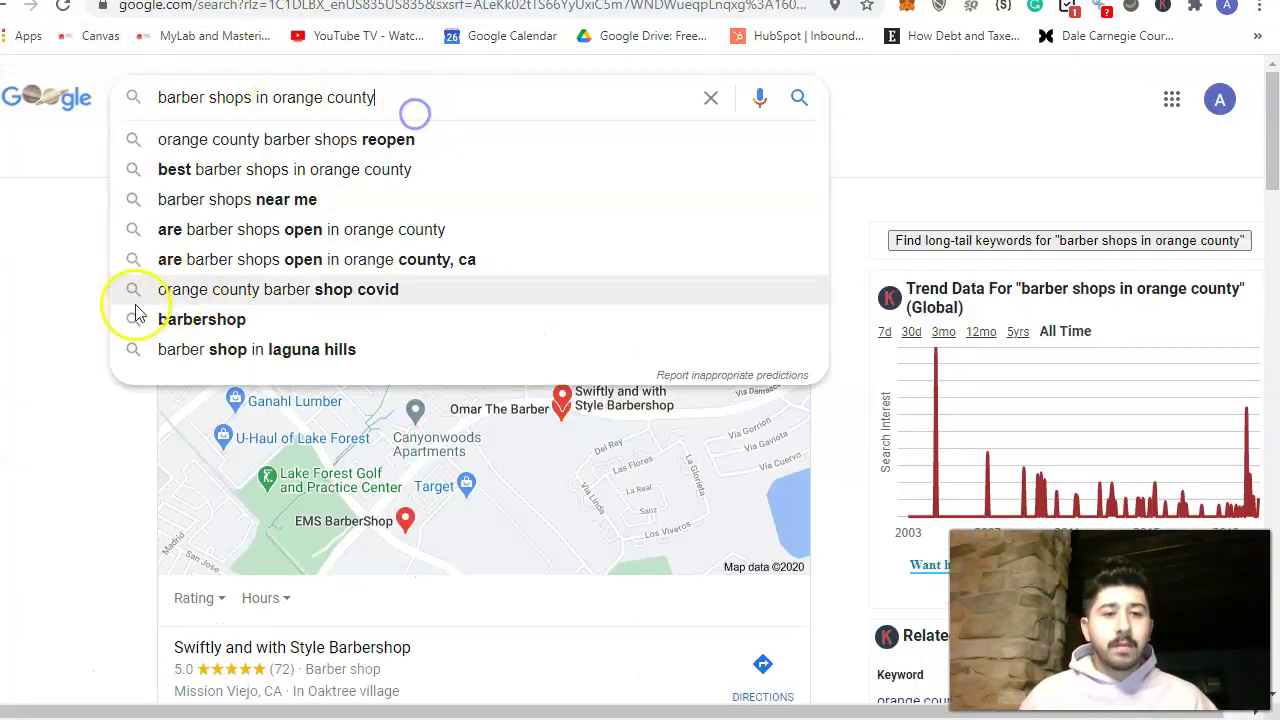
click(86, 361)
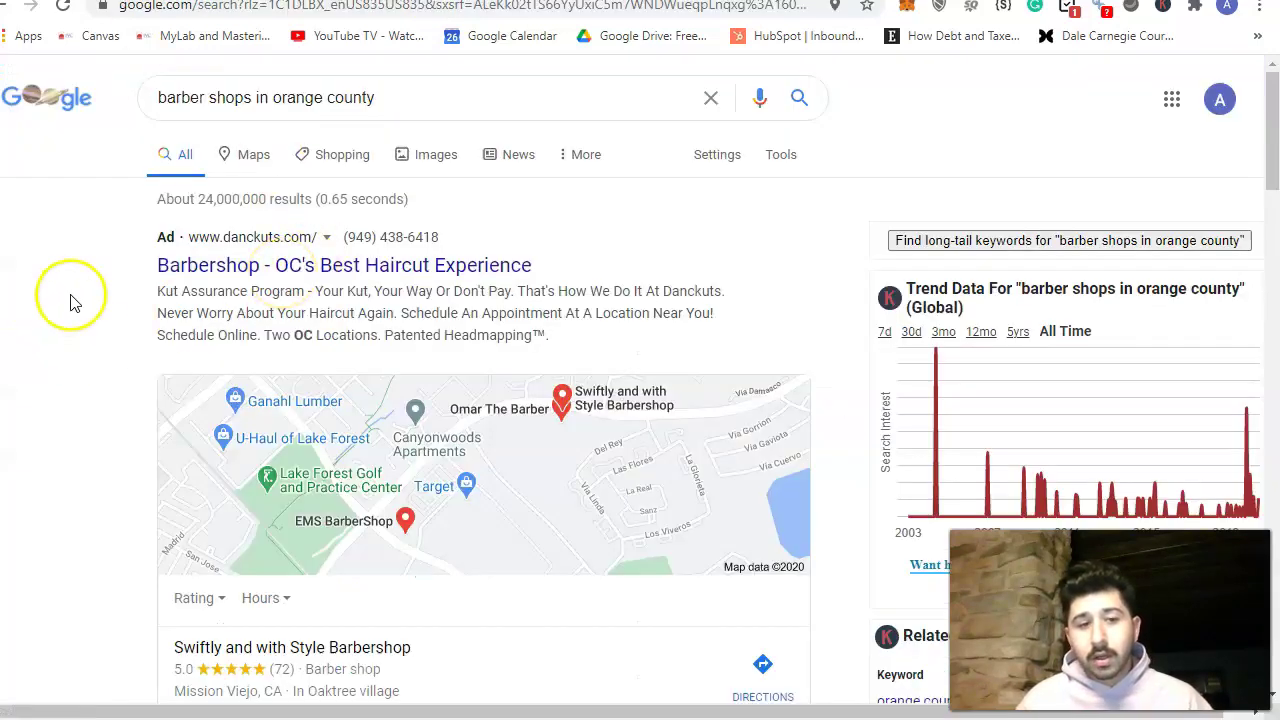
scroll(72, 302, down, 1)
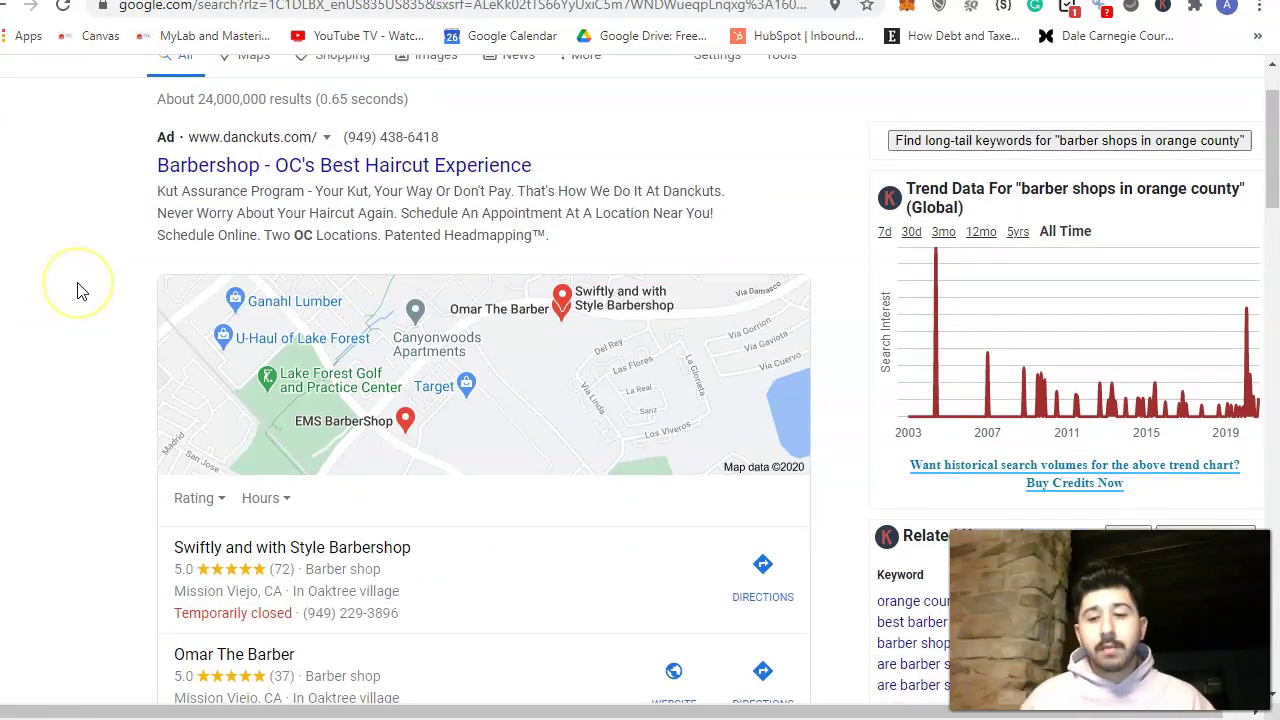
scroll(82, 291, down, 3)
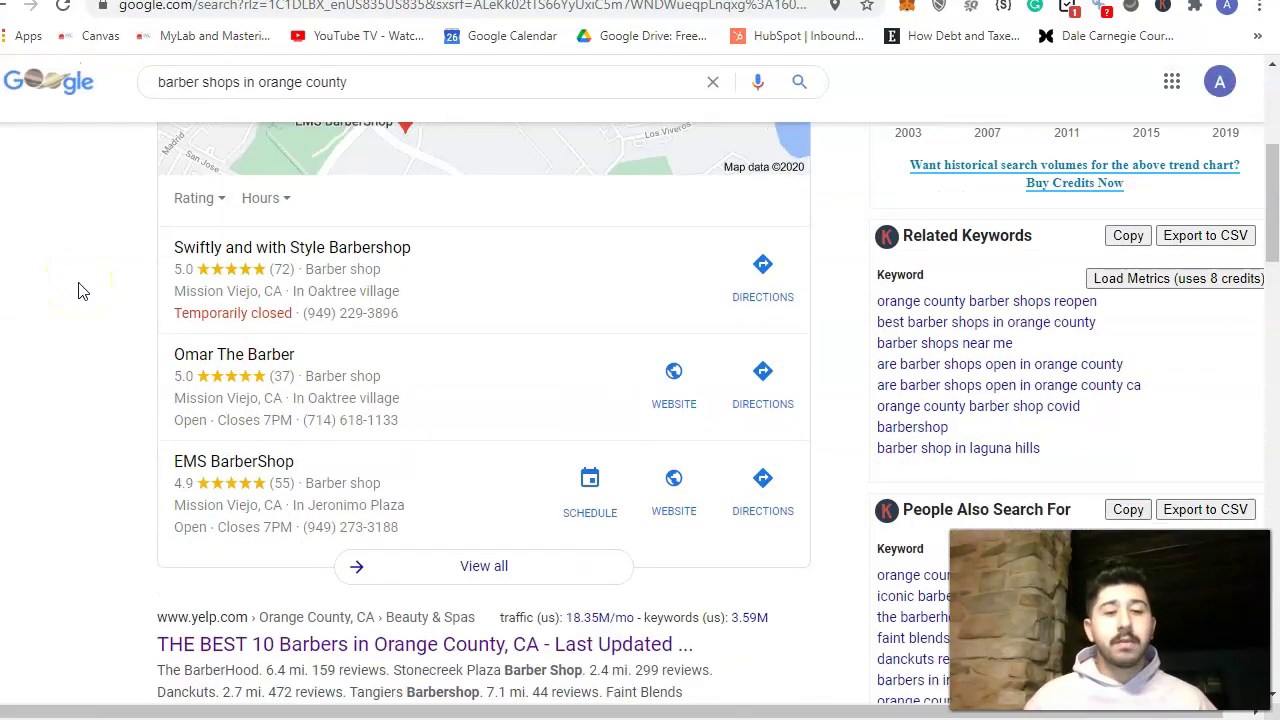
scroll(88, 289, down, 2)
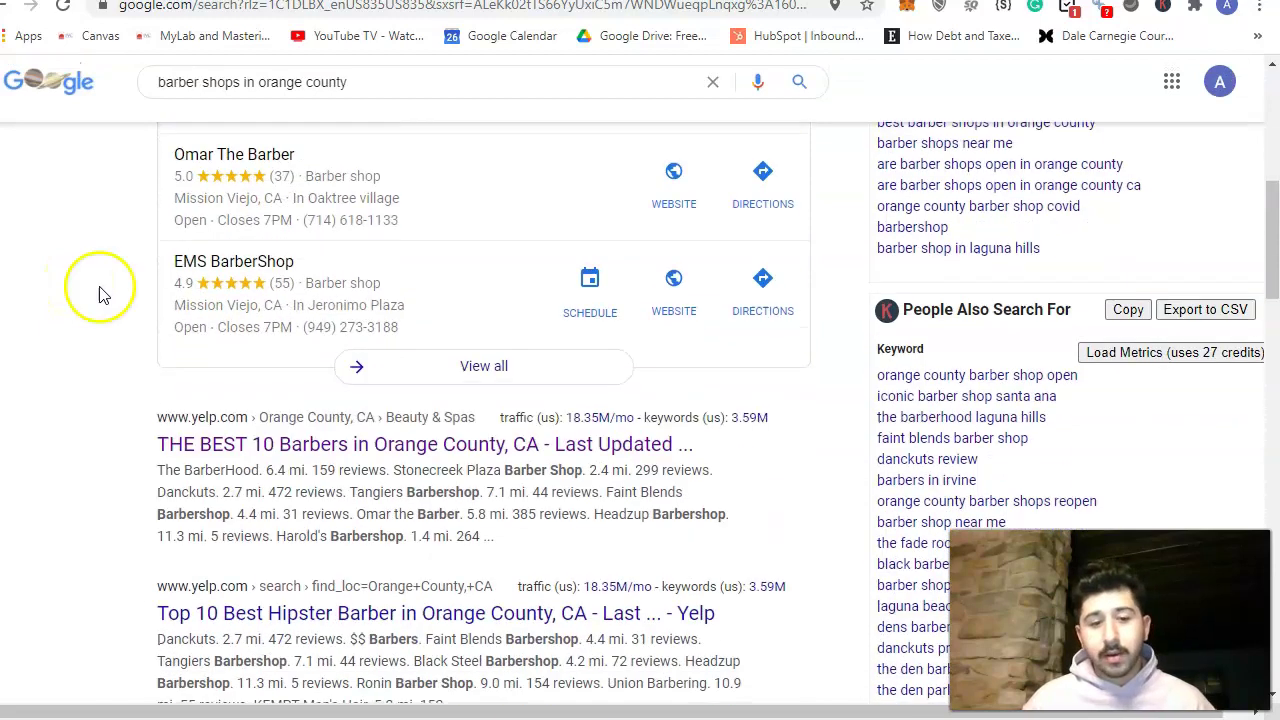
scroll(100, 294, down, 2)
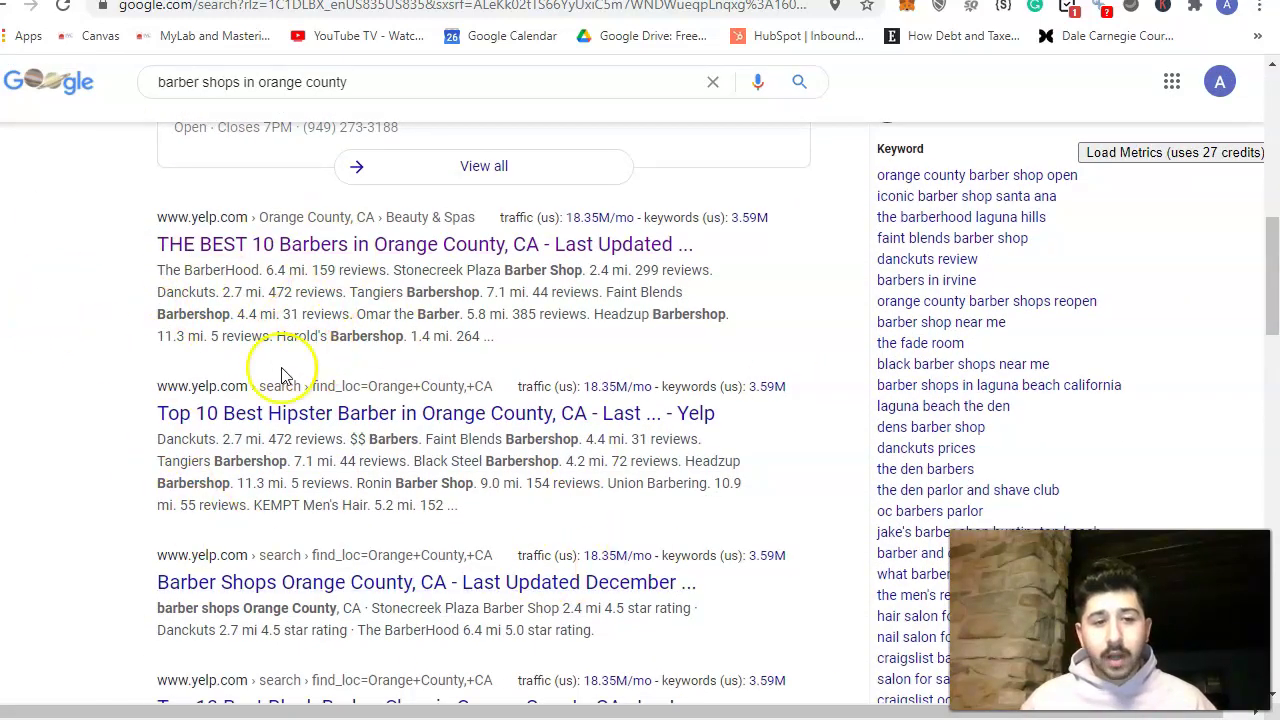
scroll(270, 375, up, 1)
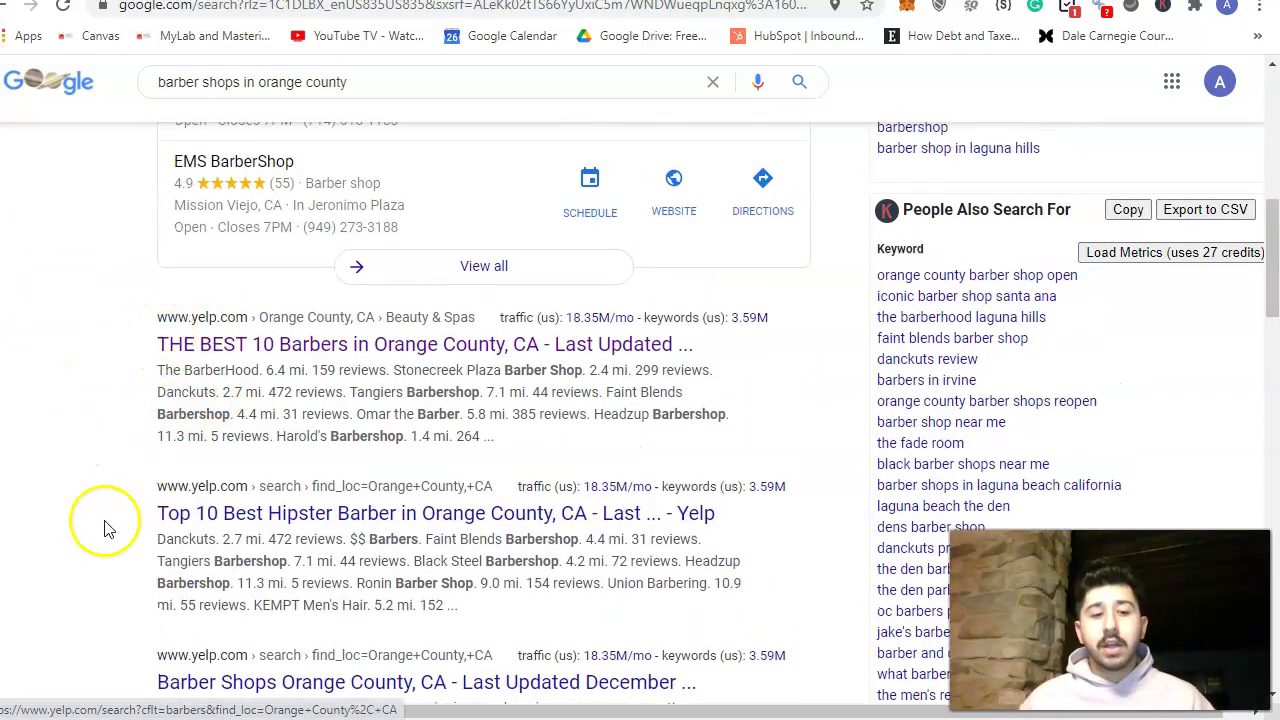
scroll(100, 515, down, 1)
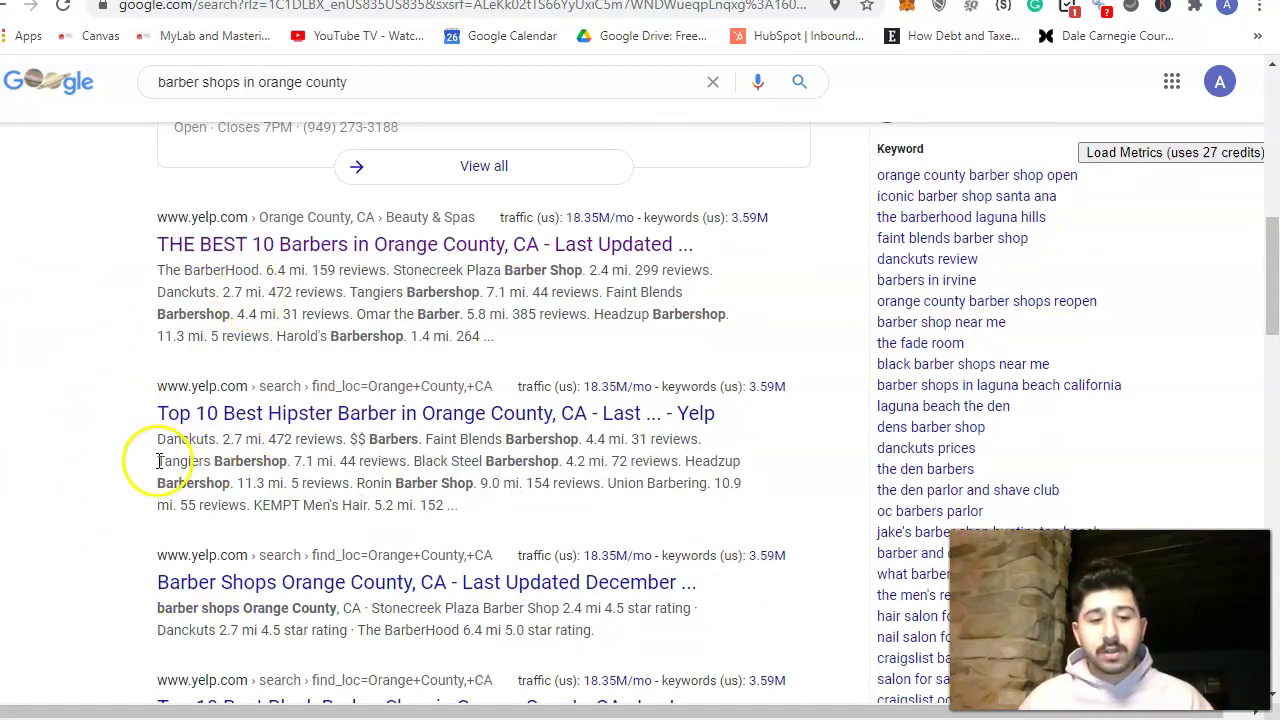
scroll(240, 555, down, 1)
scroll(200, 605, down, 2)
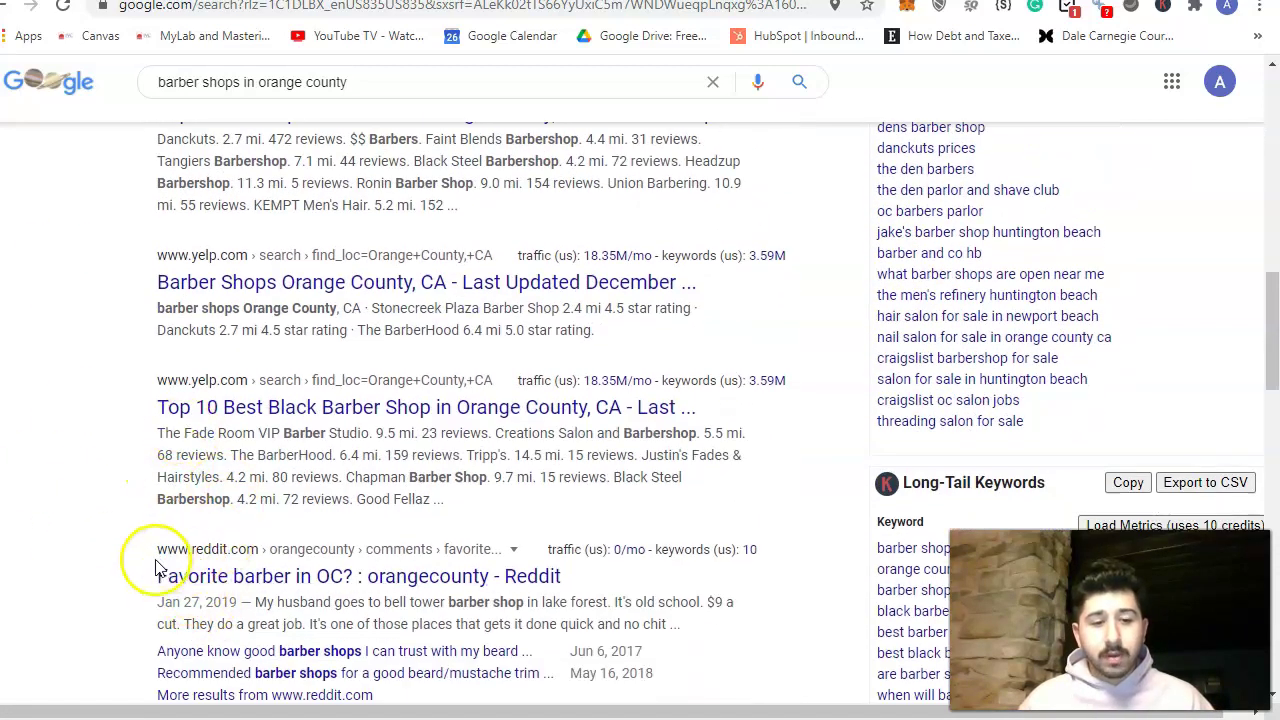
scroll(158, 565, down, 1)
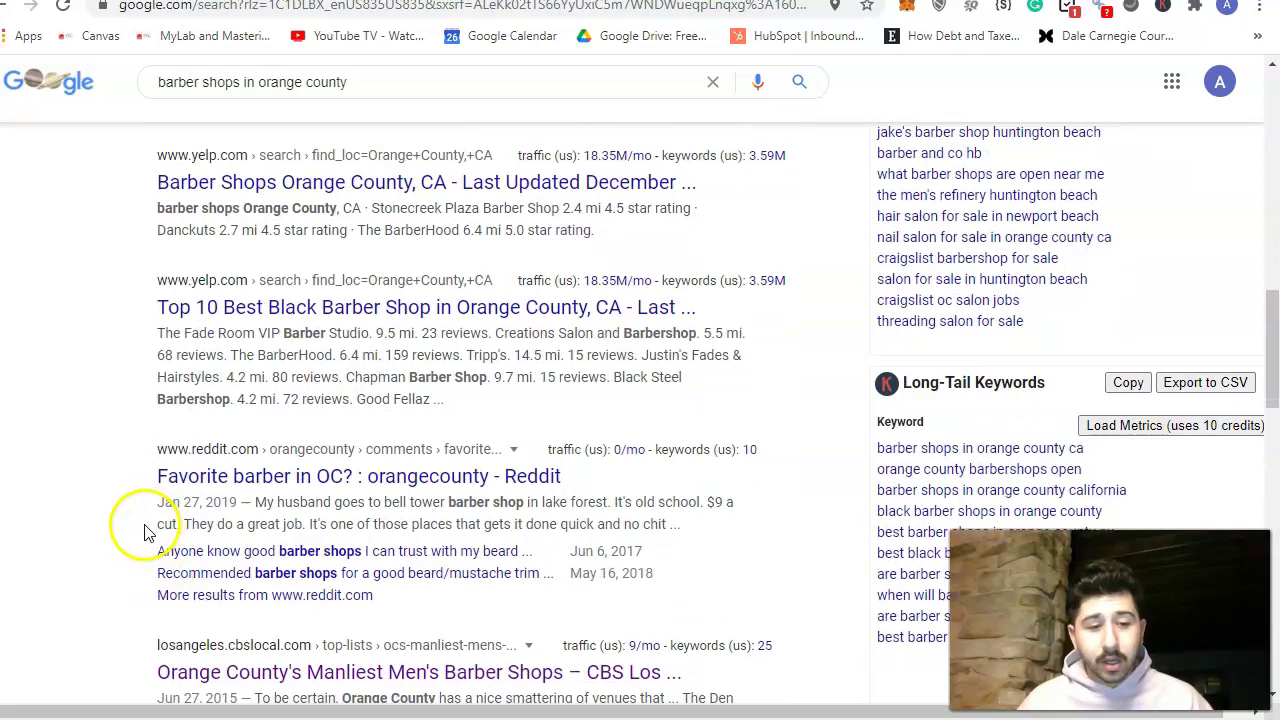
scroll(145, 535, down, 1)
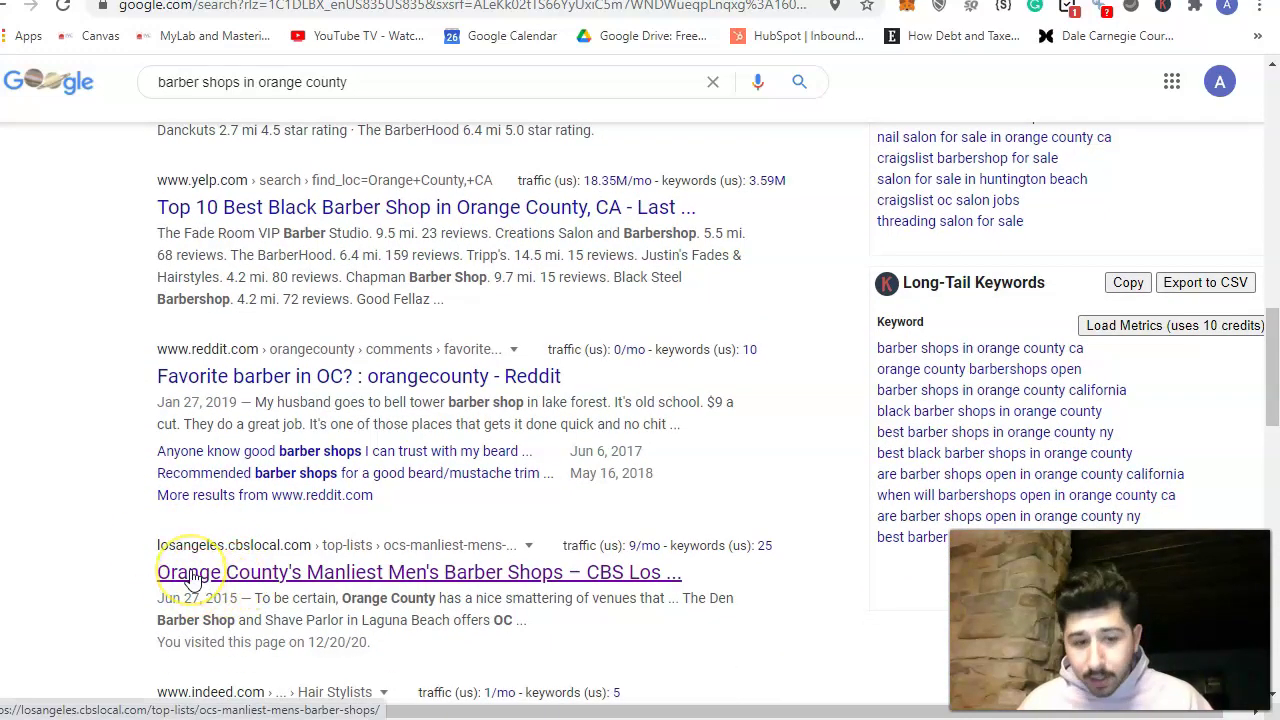
scroll(175, 525, down, 1)
scroll(171, 528, down, 2)
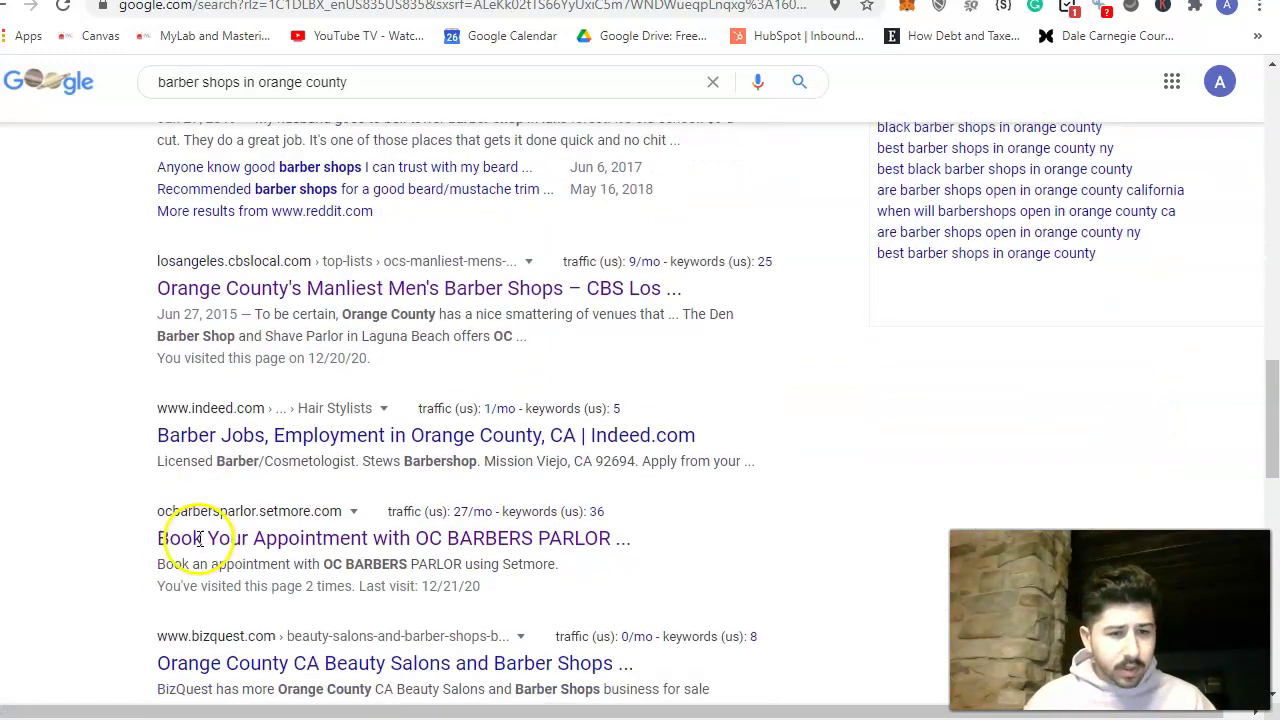
scroll(150, 500, up, 8)
scroll(140, 485, down, 4)
scroll(130, 470, down, 2)
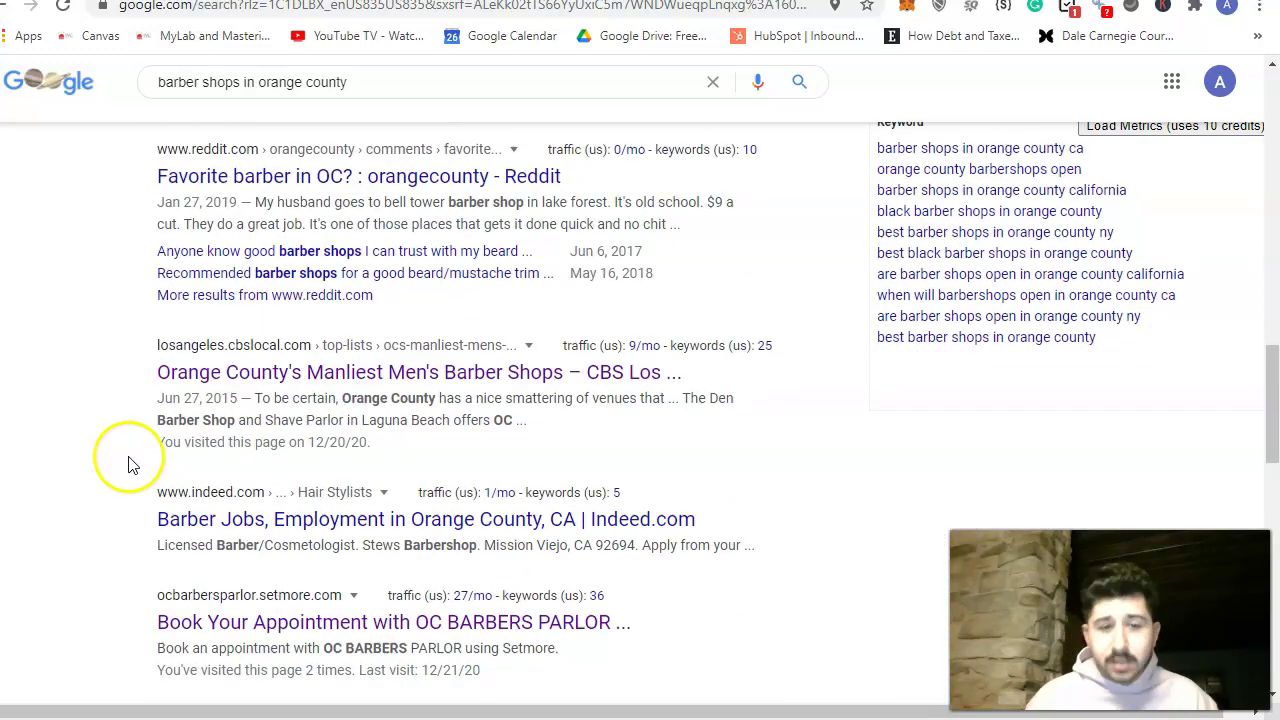
scroll(105, 390, up, 4)
Reload the Google results, then return to the Ahrefs barber keyword list.
click(31, 5)
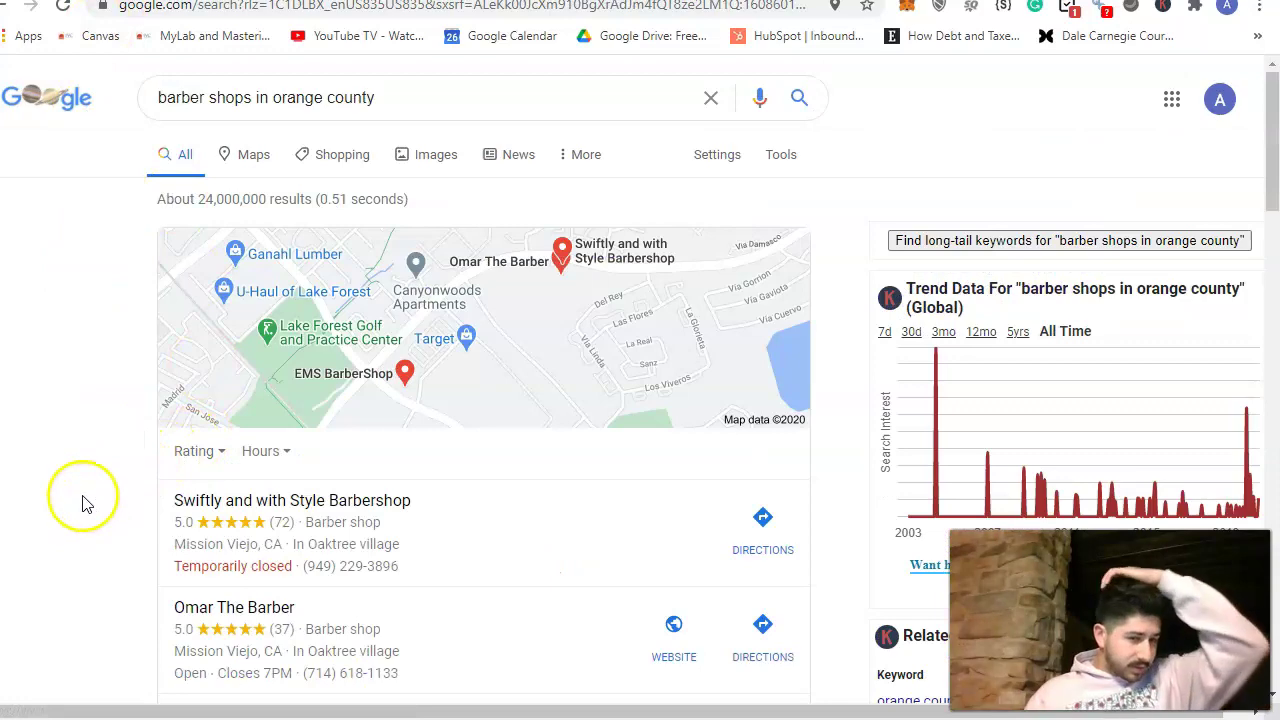
scroll(80, 495, down, 5)
scroll(50, 355, down, 2)
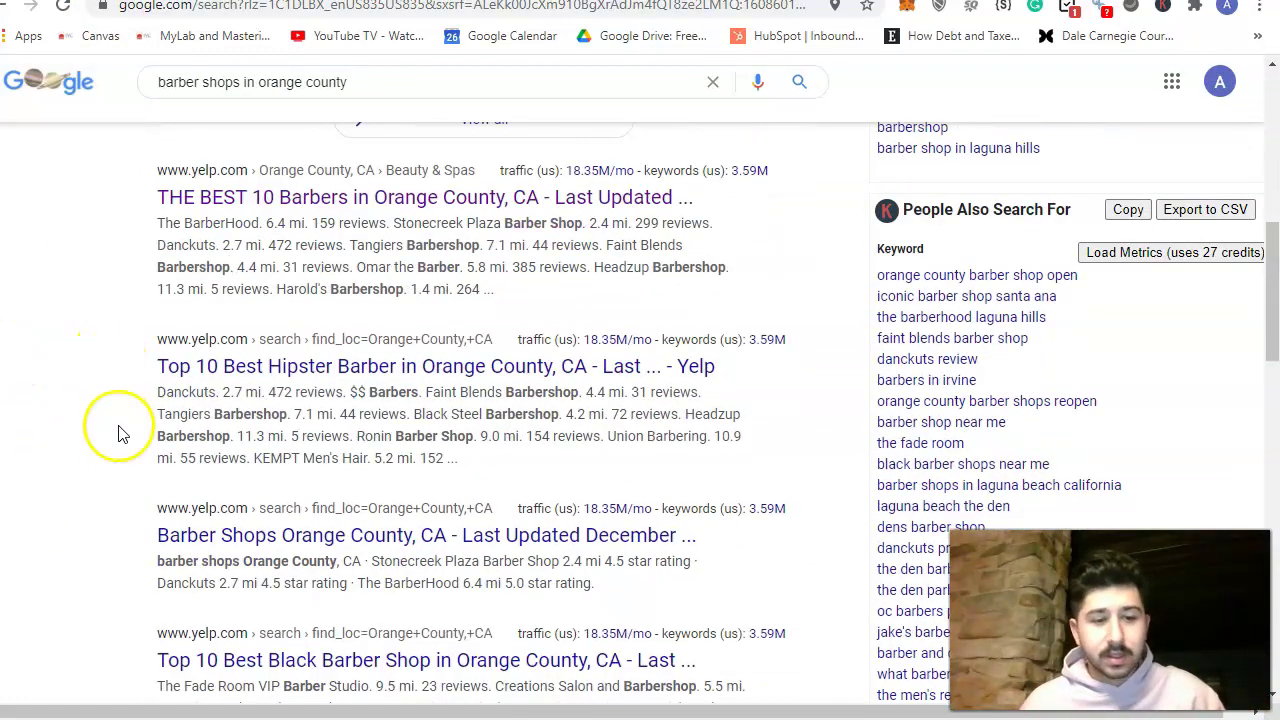
scroll(120, 433, up, 4)
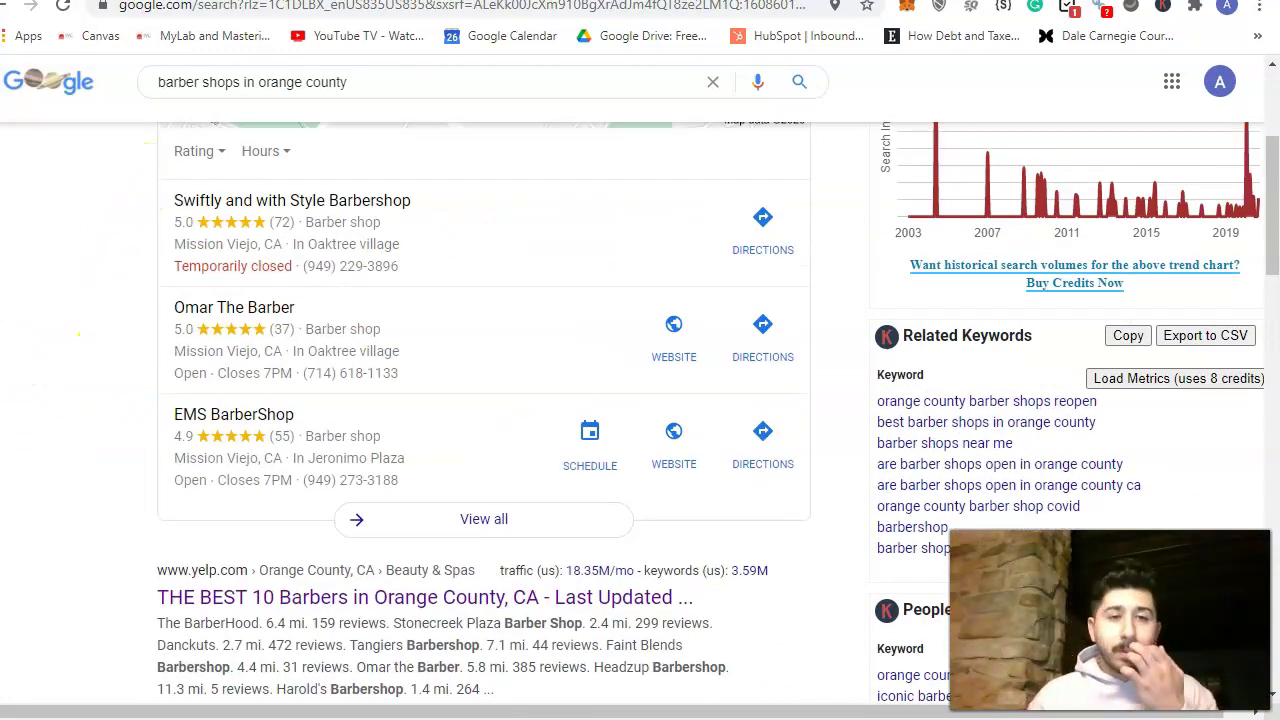
key(ctrl+Tab)
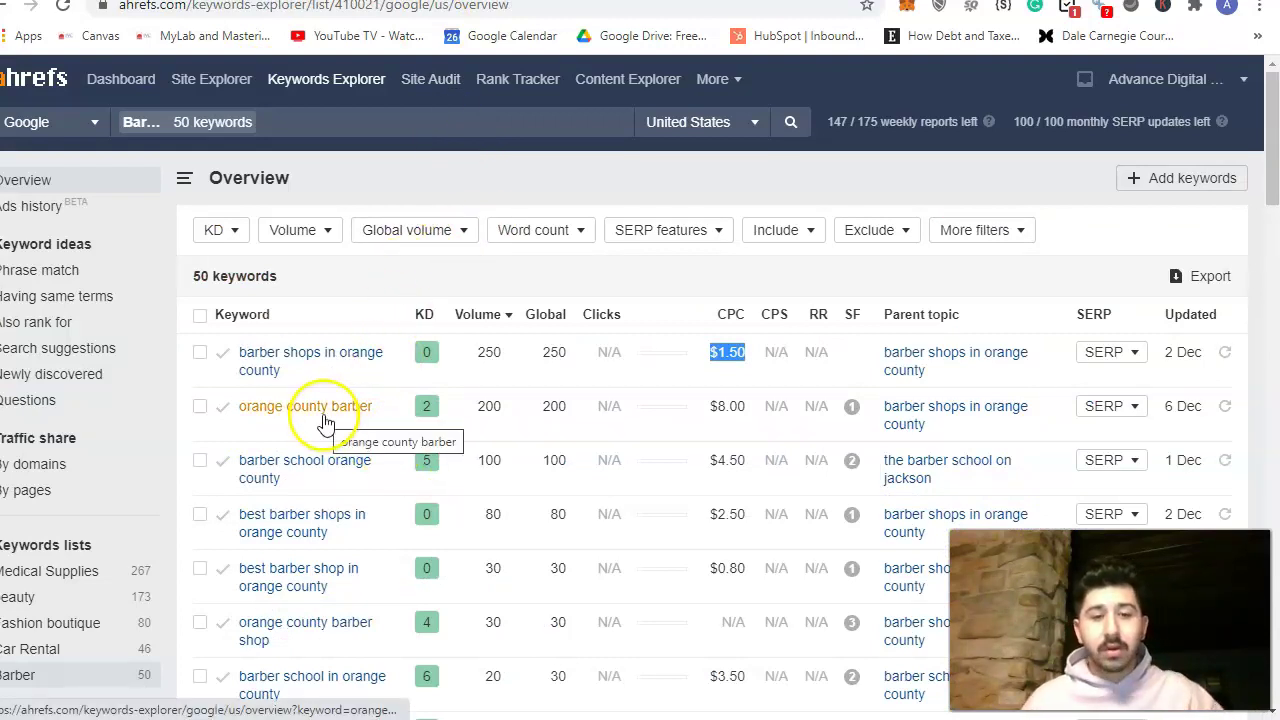
Search Google for 'orange county barber' and scroll to the OC Barbers Parlor result.
click(99, 2)
triple_click(292, 81)
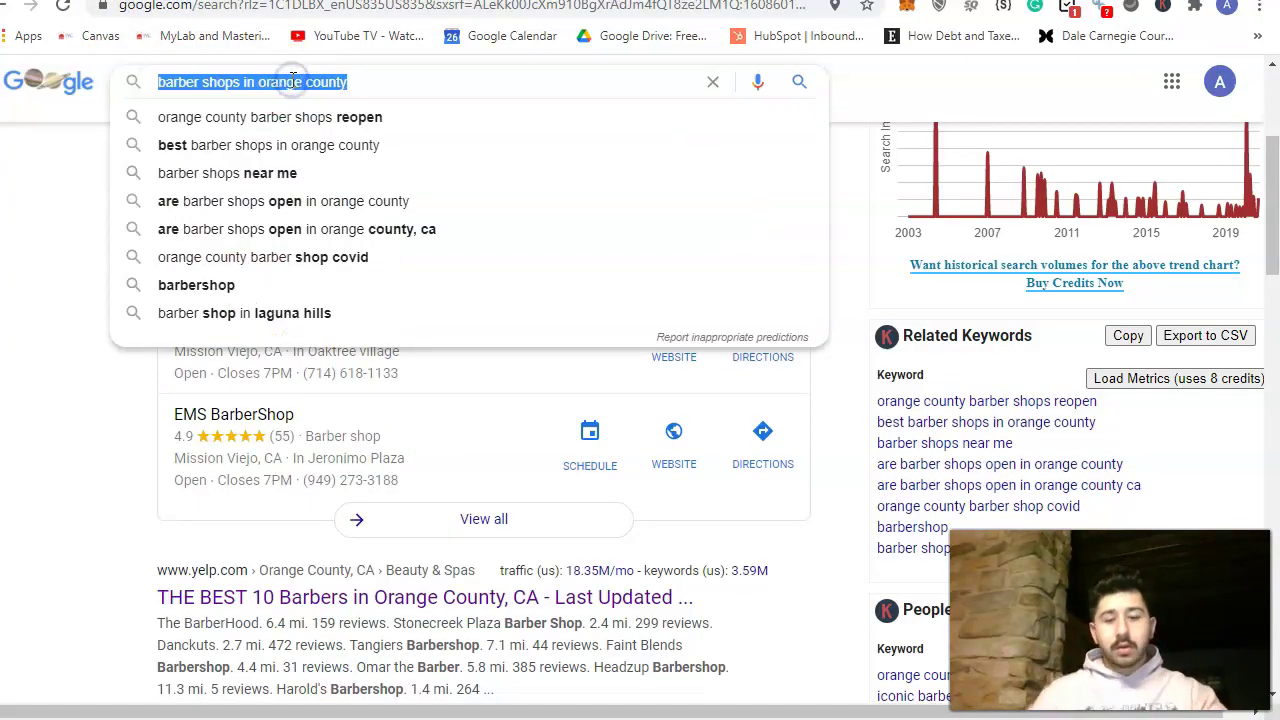
text(orange cou)
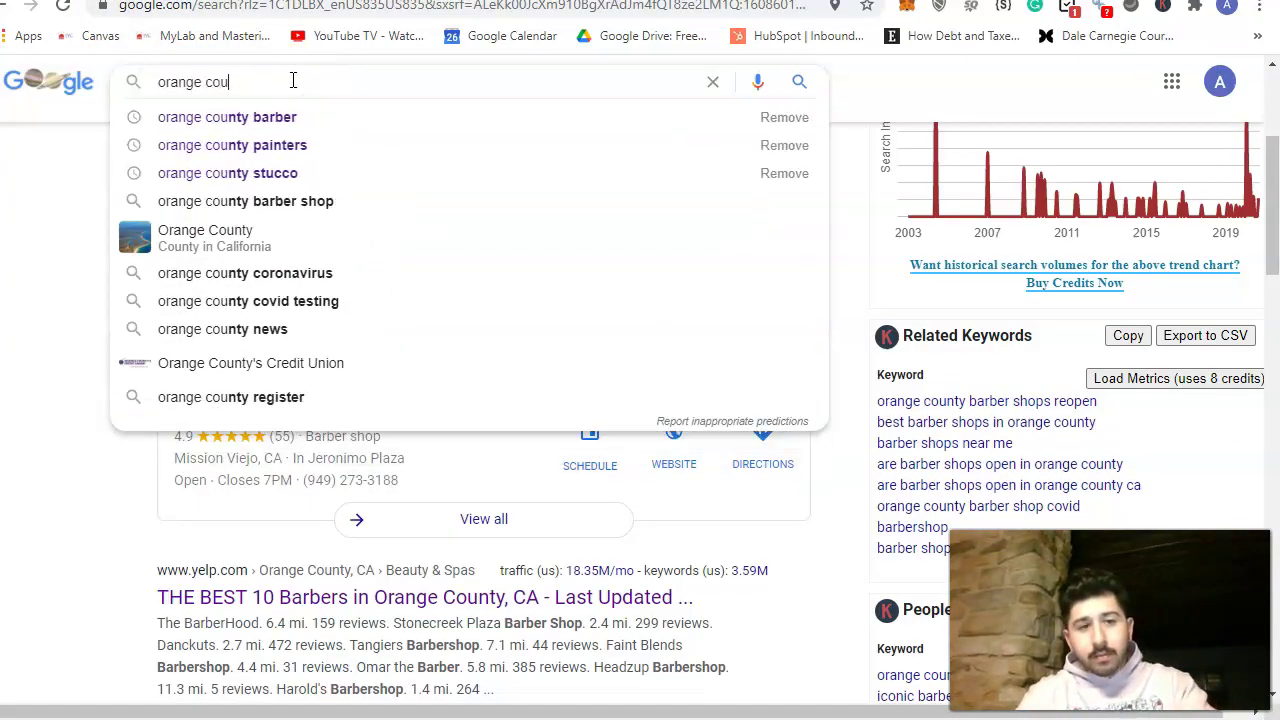
text(nty barber)
key(Return)
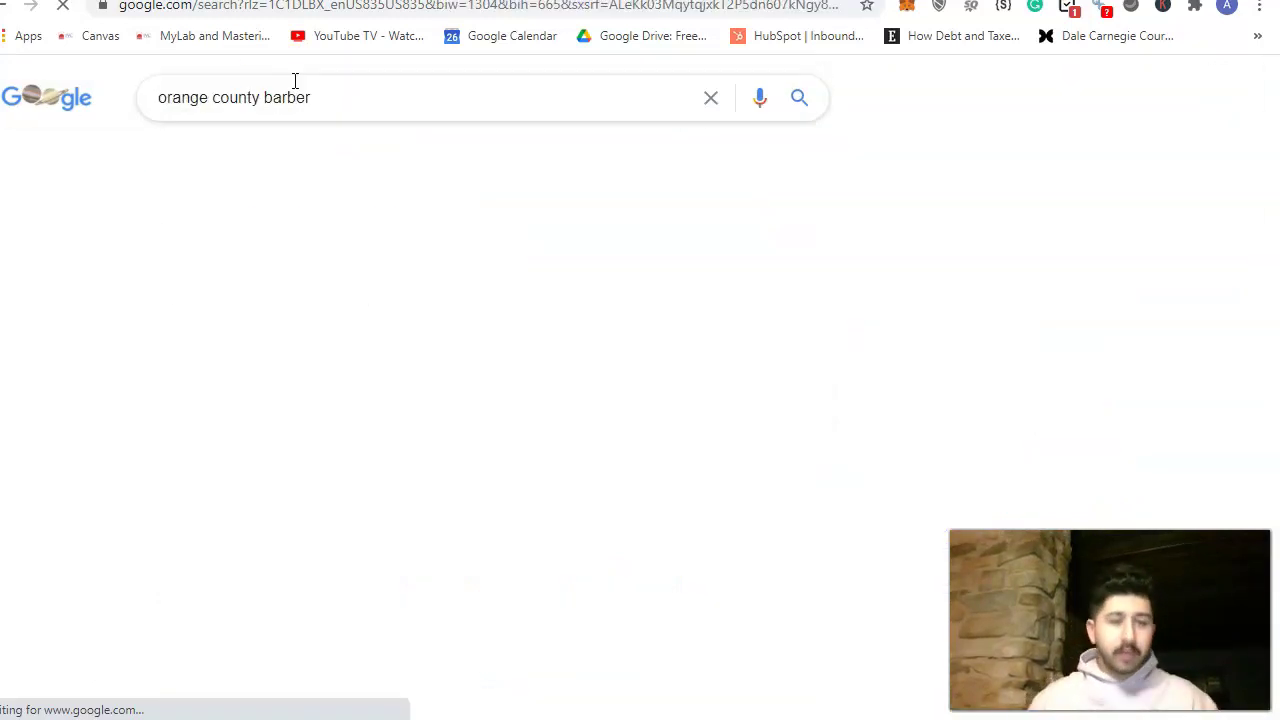
scroll(128, 680, down, 3)
scroll(20, 420, down, 1)
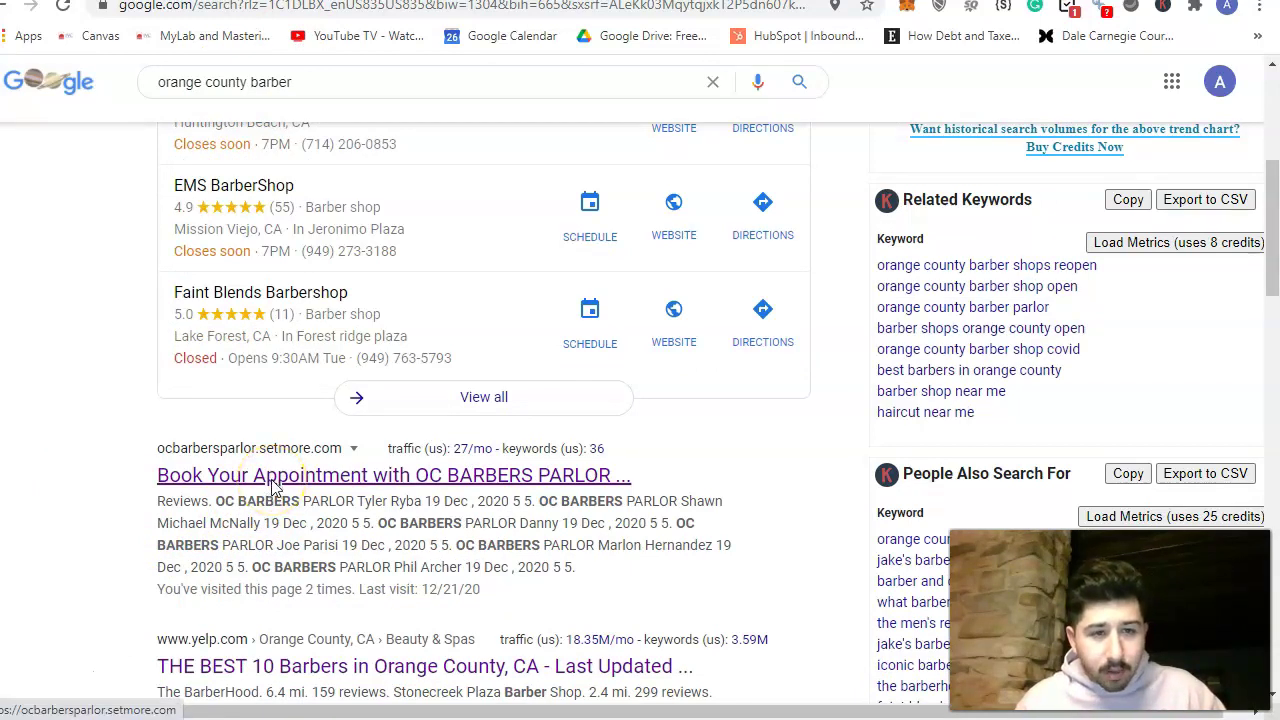
scroll(268, 490, up, 1)
scroll(171, 551, up, 1)
scroll(214, 563, down, 1)
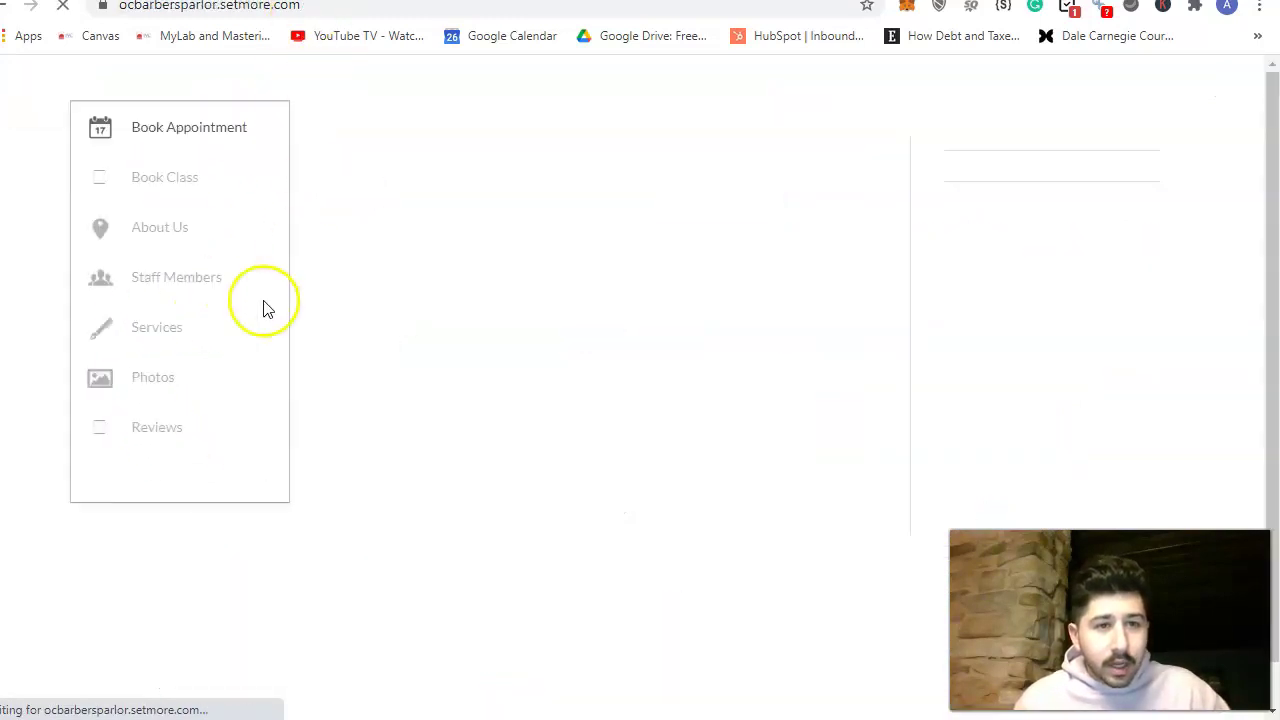
Dismiss the OC Barbers Parlor booking policy notice and highlight 'setmore' in the page address.
scroll(389, 418, down, 1)
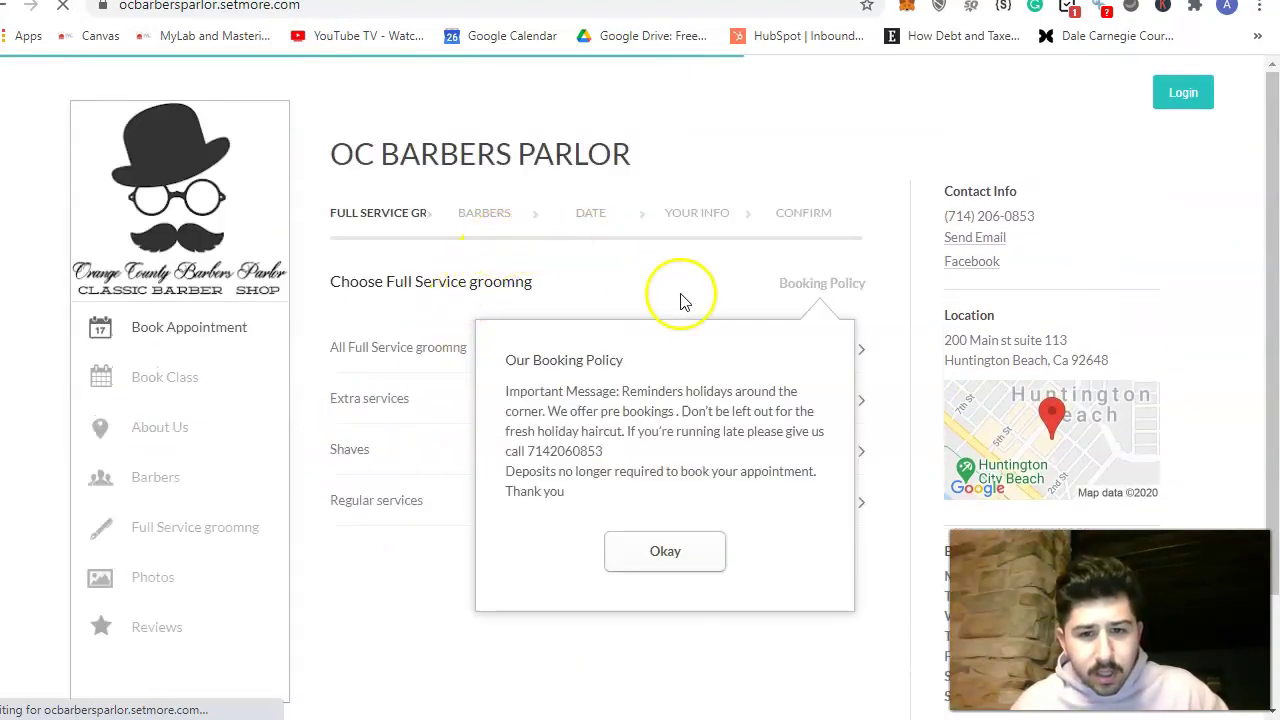
scroll(652, 495, down, 3)
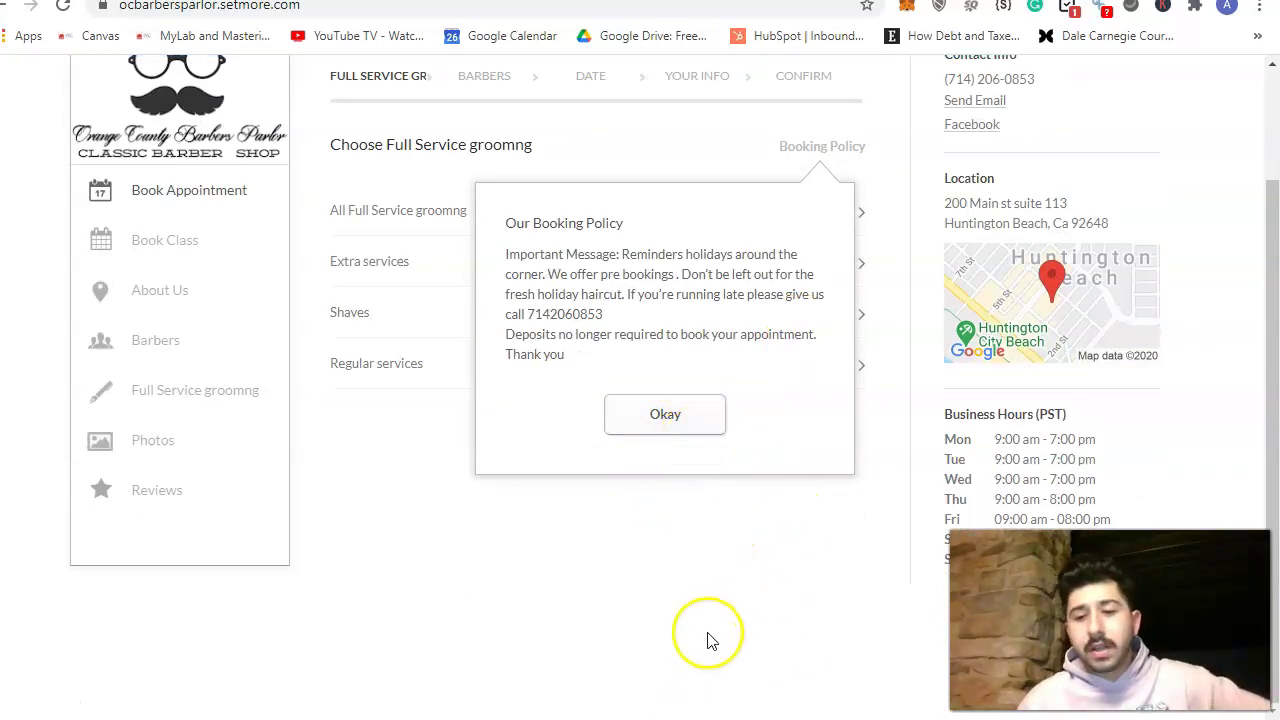
click(665, 414)
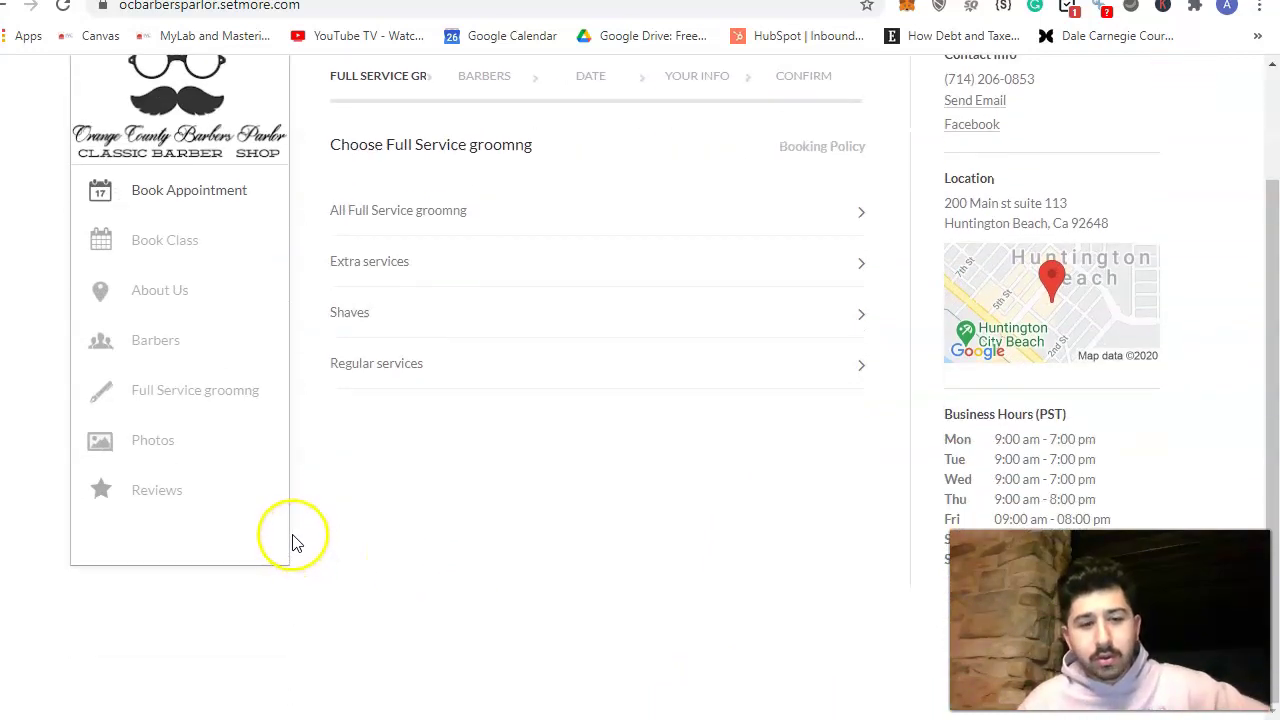
scroll(660, 545, up, 2)
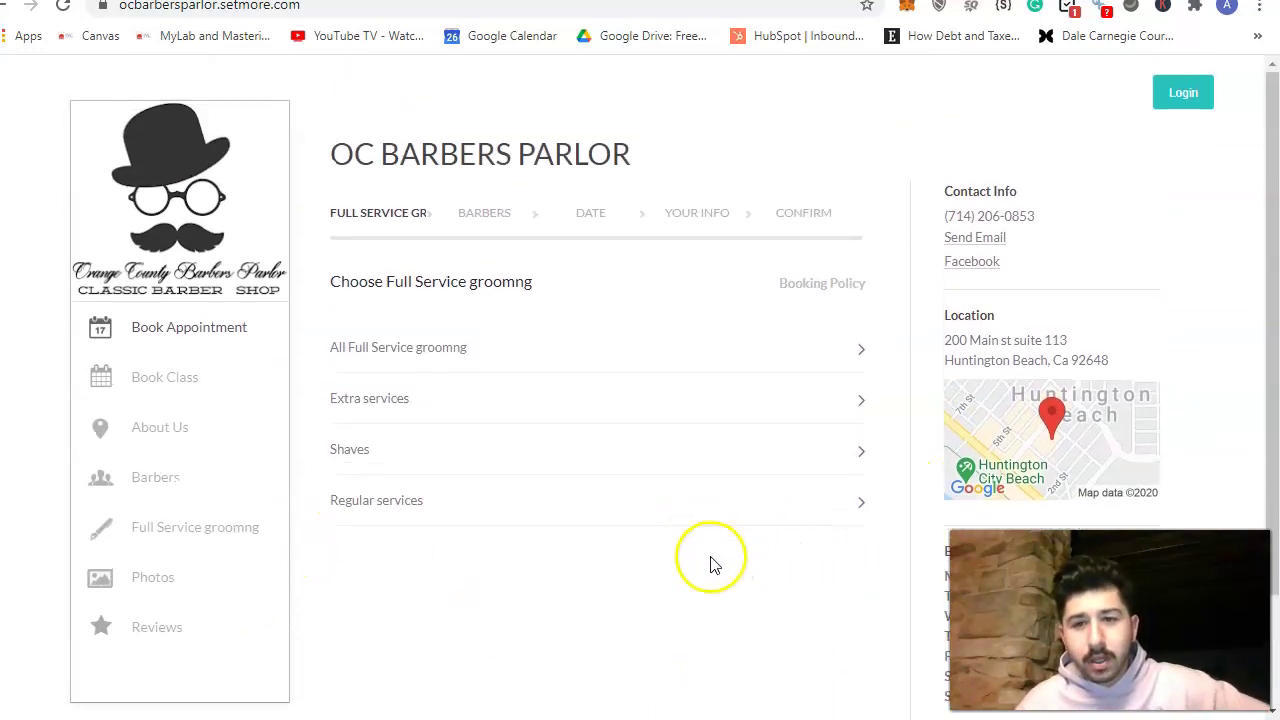
drag(300, 9, 299, 8)
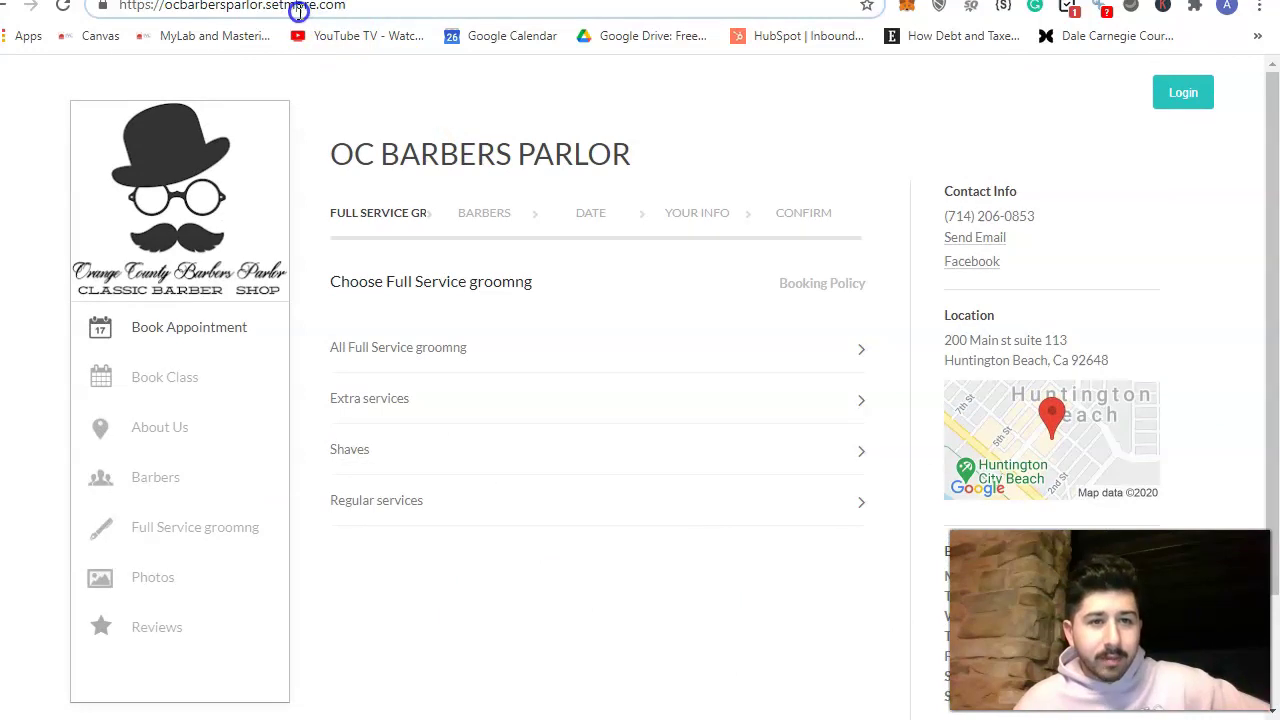
double_click(293, 8)
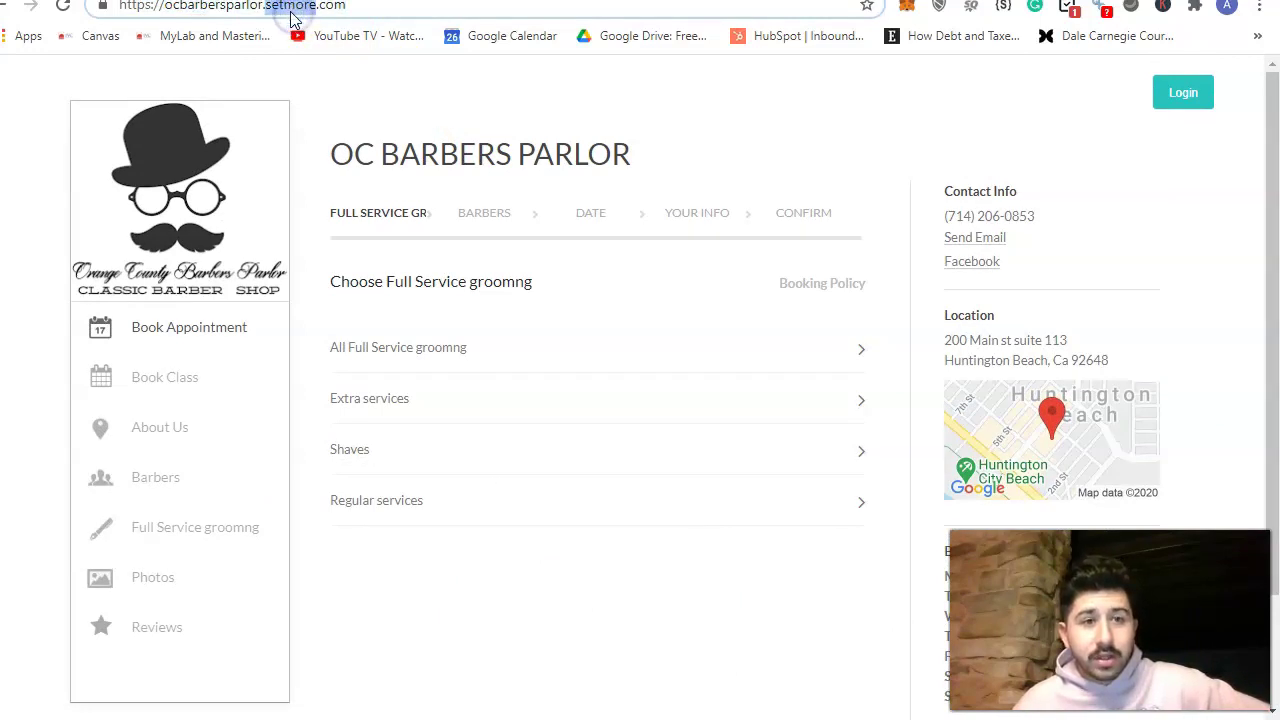
click(240, 74)
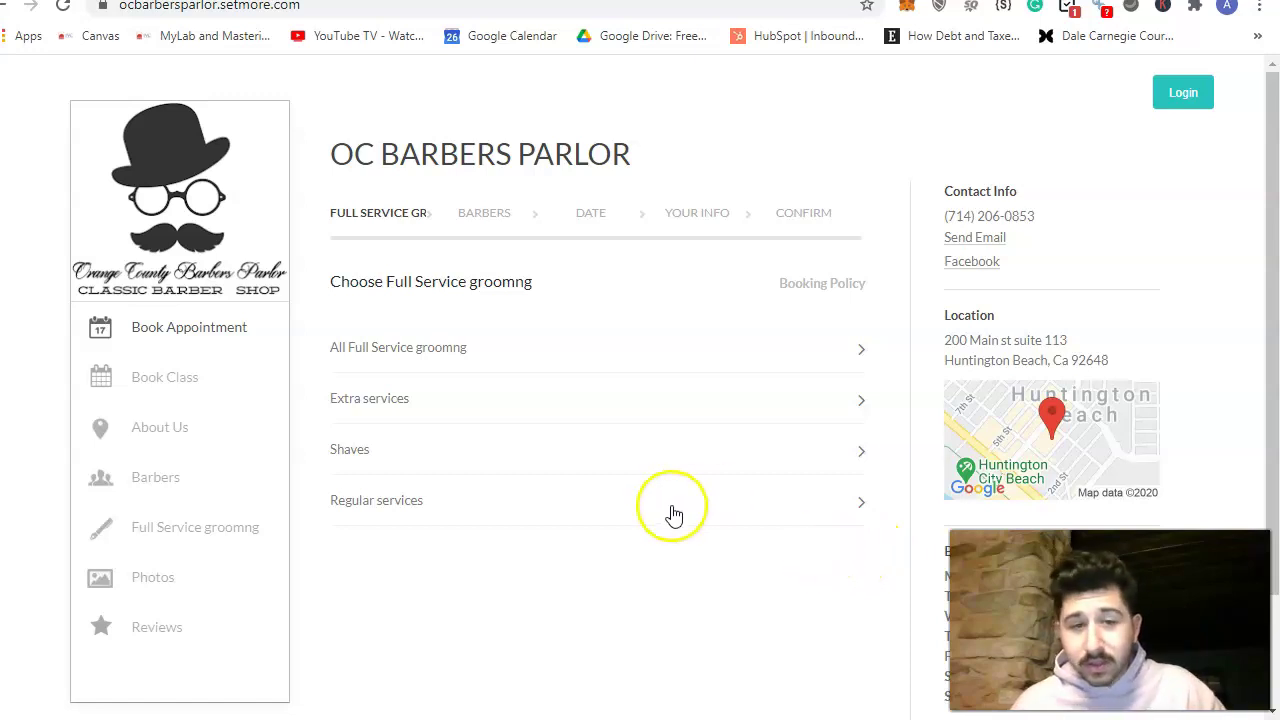
scroll(843, 327, down, 2)
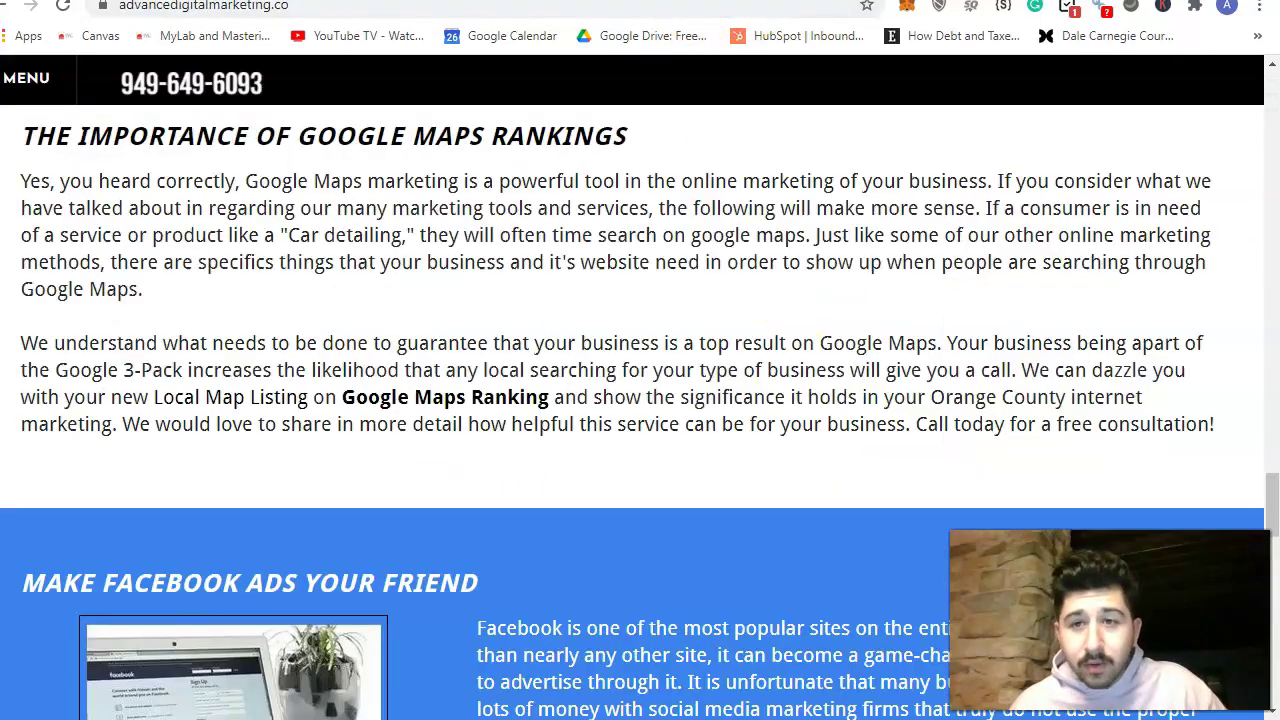
Review the Advance Digital Marketing site's SEO, Google Maps and Facebook Ads sections, then switch to the Weebly editor.
scroll(775, 271, up, 5)
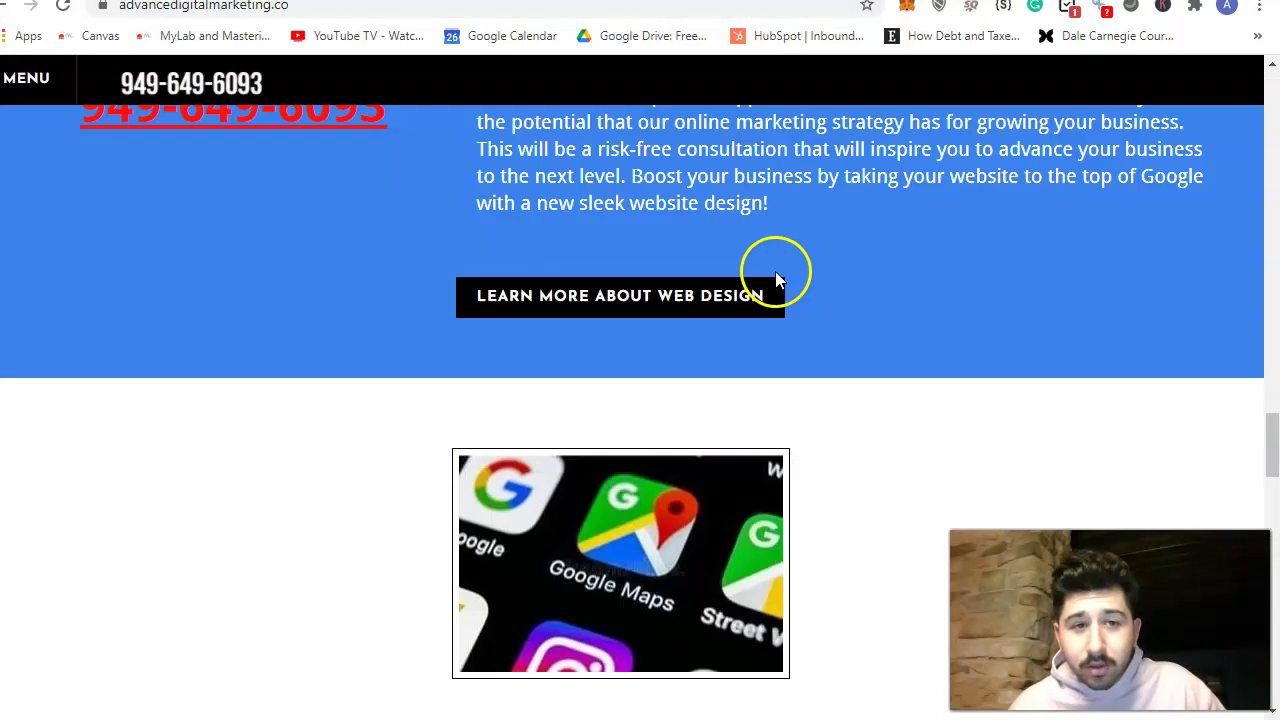
scroll(751, 314, up, 5)
scroll(895, 362, up, 5)
scroll(895, 362, up, 5)
scroll(860, 435, up, 10)
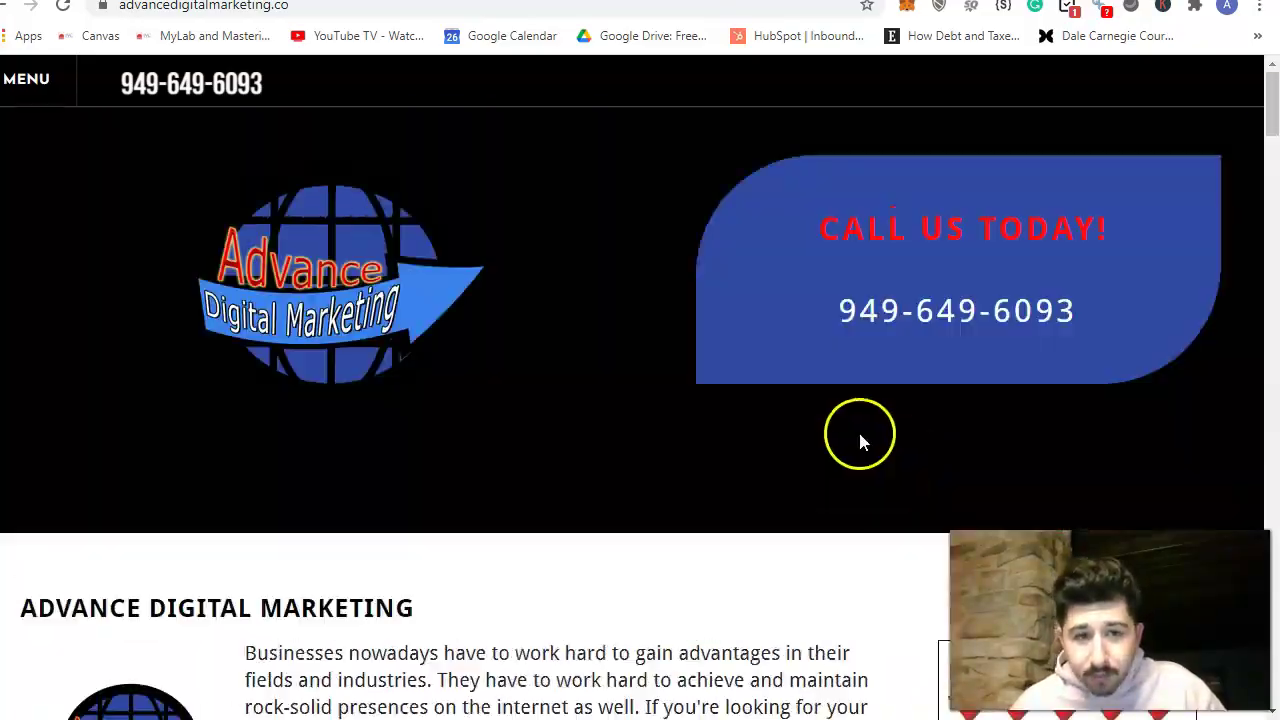
scroll(643, 425, down, 5)
scroll(643, 425, down, 5)
scroll(643, 543, down, 5)
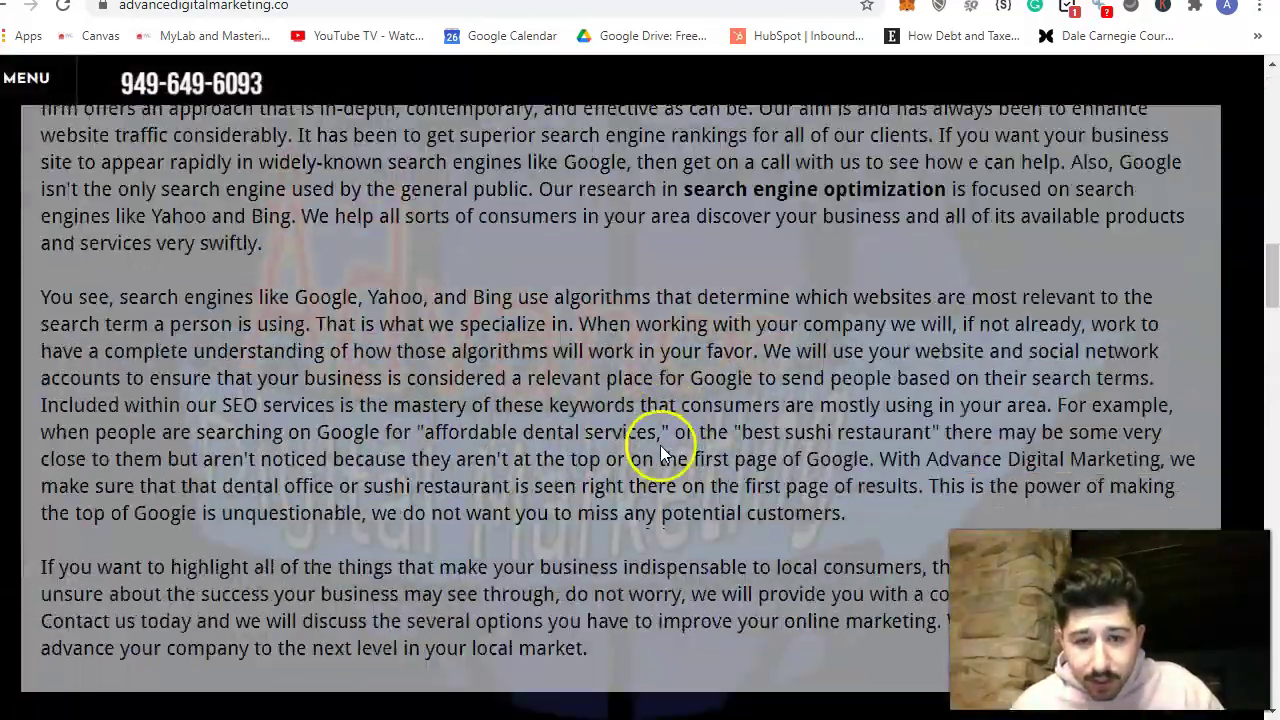
scroll(660, 443, down, 5)
scroll(711, 414, down, 5)
scroll(725, 320, down, 5)
scroll(734, 286, down, 4)
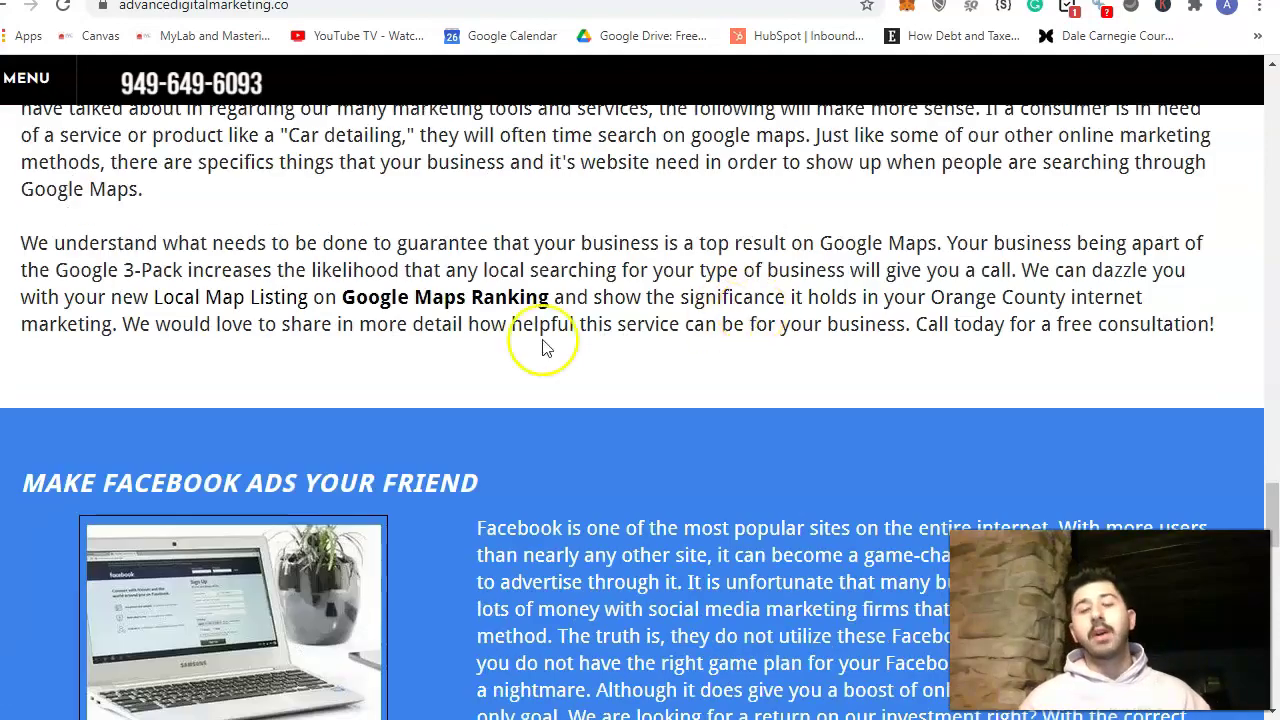
scroll(443, 206, down, 1)
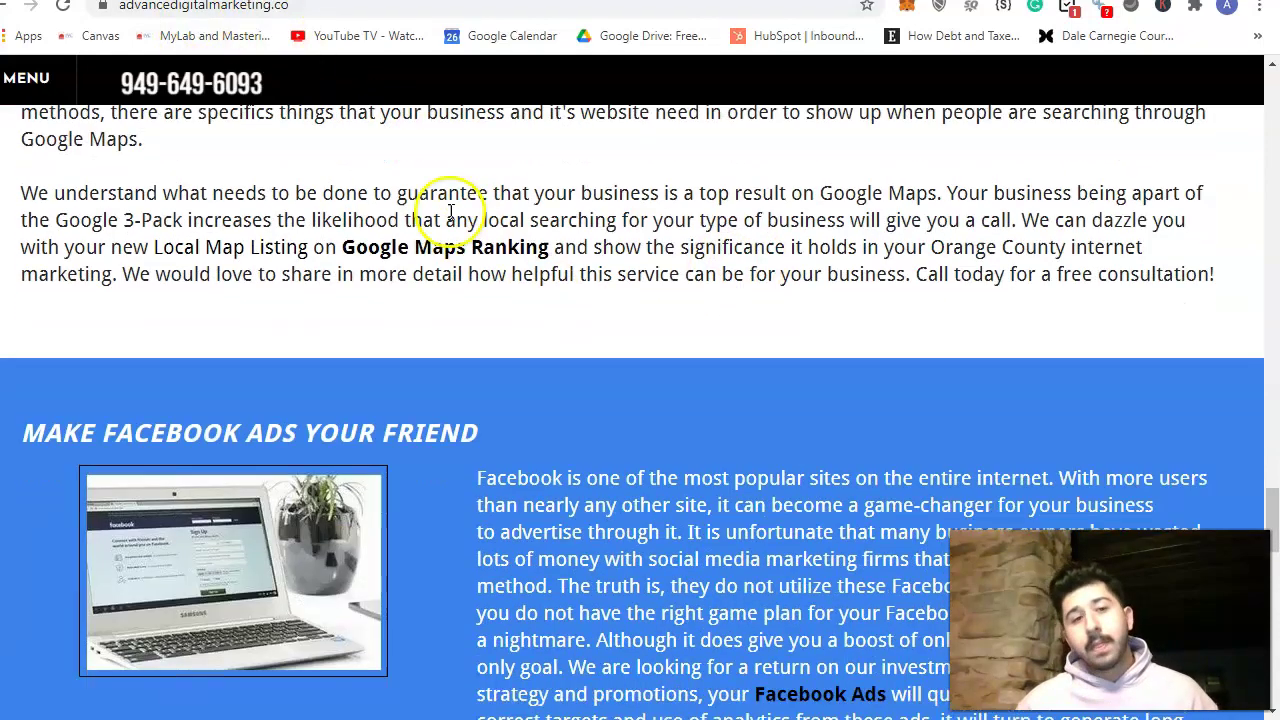
scroll(400, 130, down, 4)
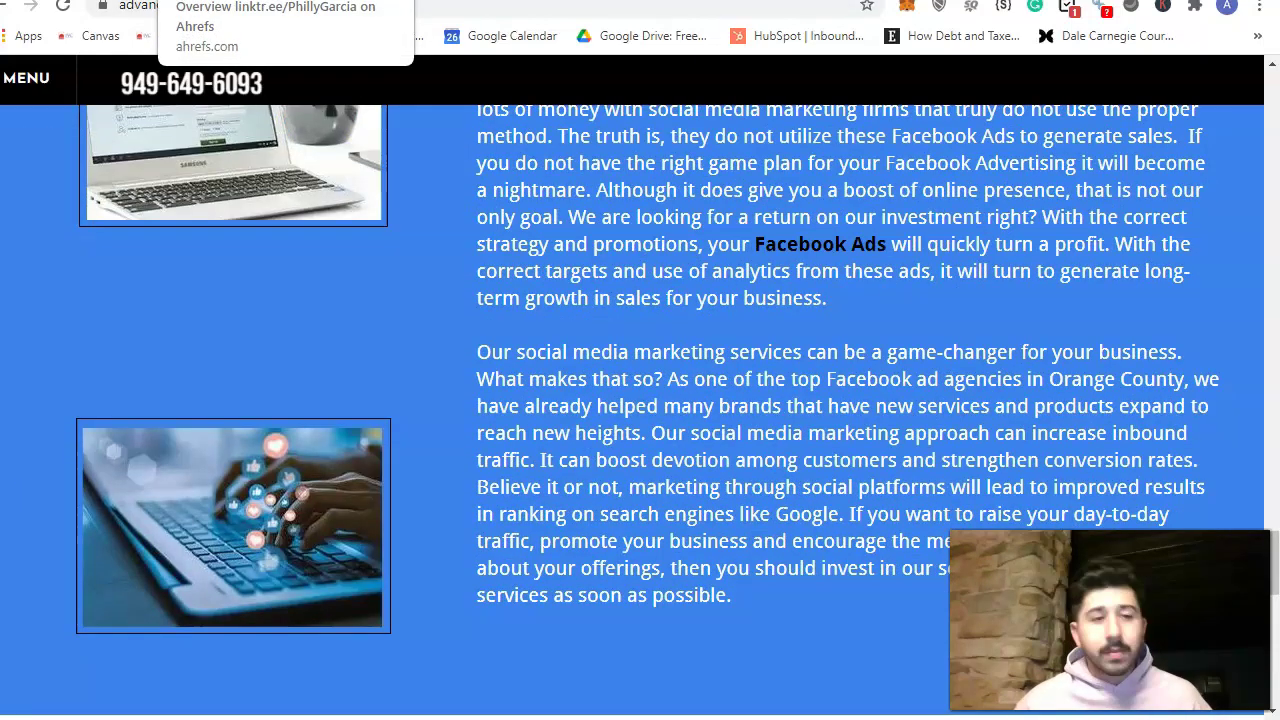
click(100, 0)
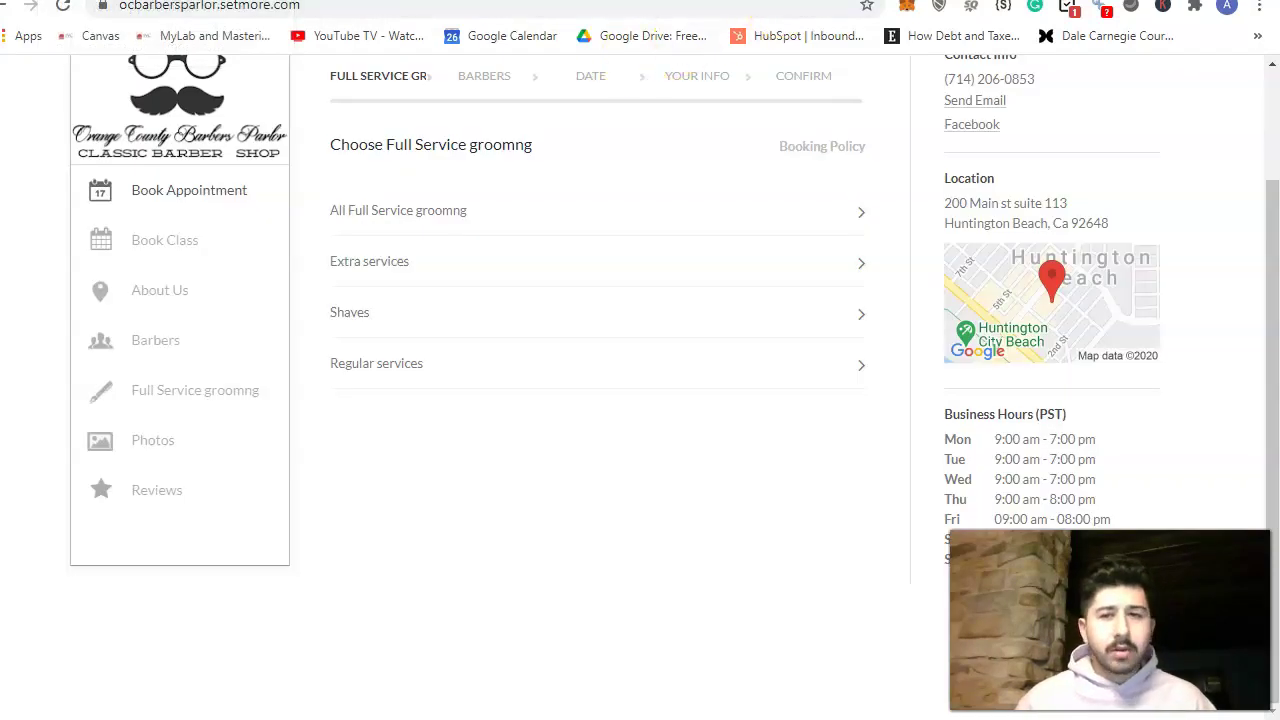
key(ctrl+Tab)
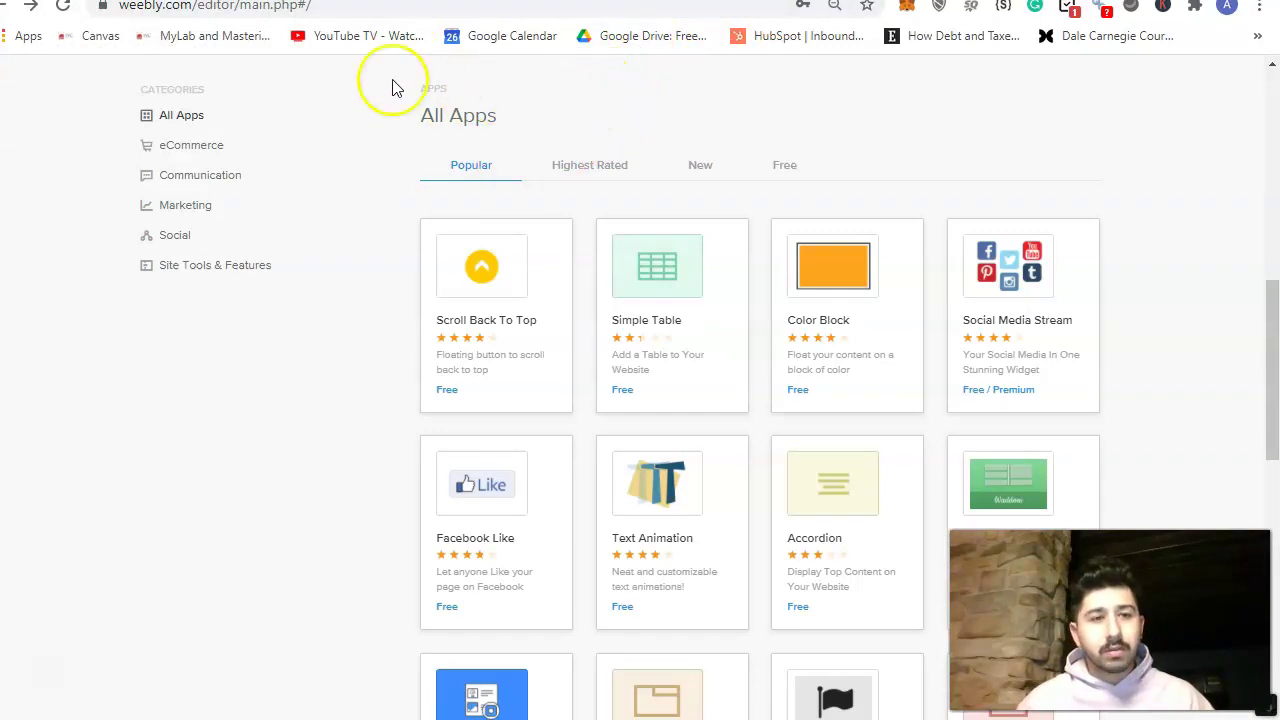
Close the Weebly App Center to get back to the editor.
click(277, 430)
scroll(197, 548, up, 3)
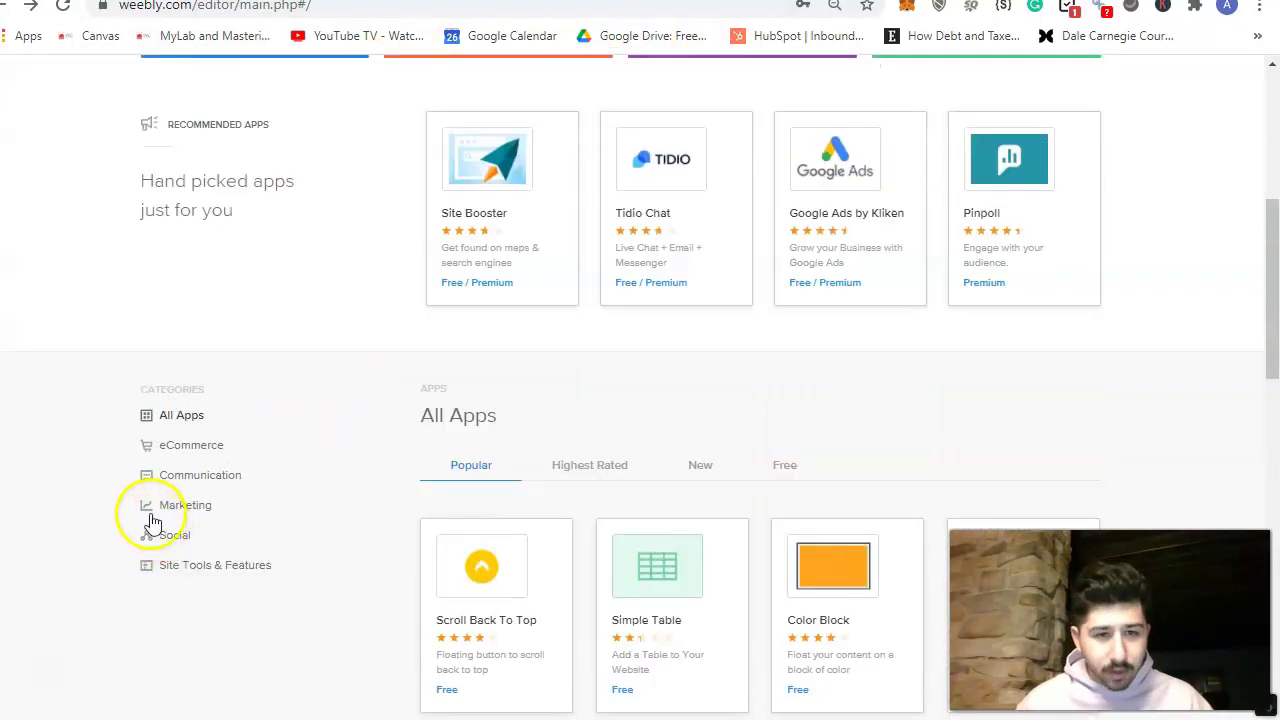
scroll(157, 514, up, 5)
click(113, 78)
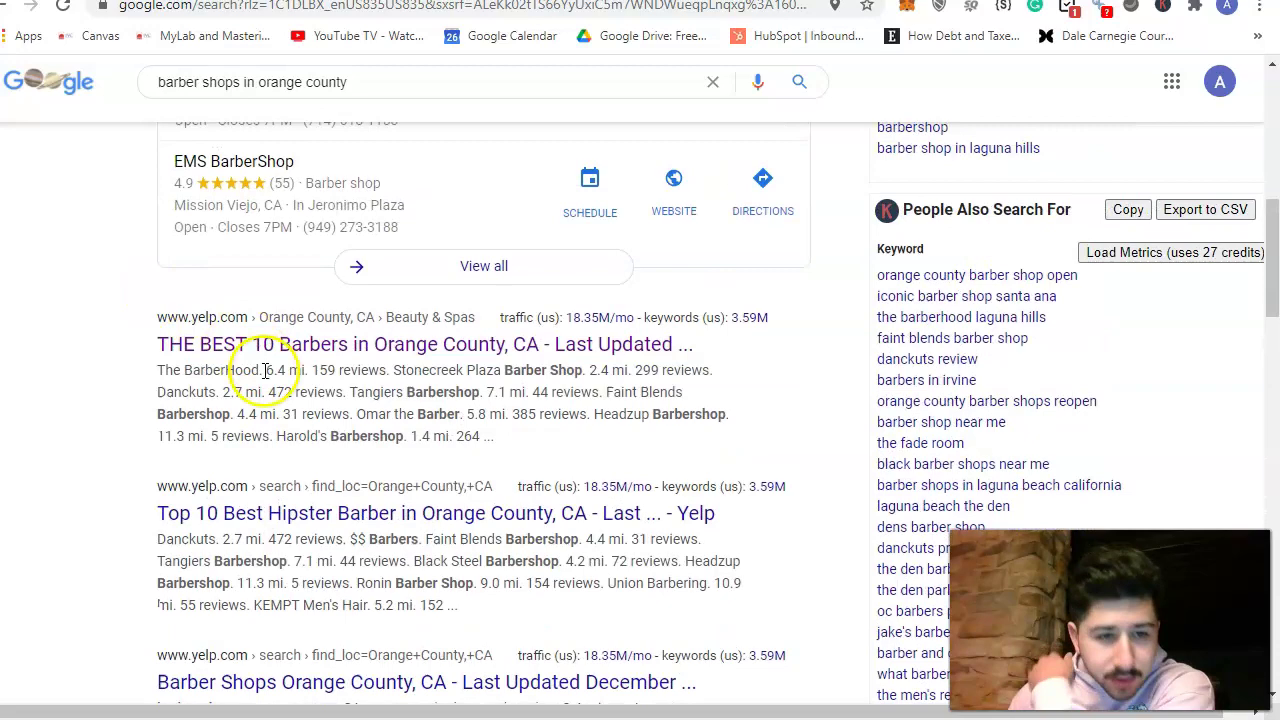
Open Yelp's 'THE BEST 10 Barbers in Orange County' page and select its URL.
scroll(263, 366, up, 2)
scroll(263, 366, up, 6)
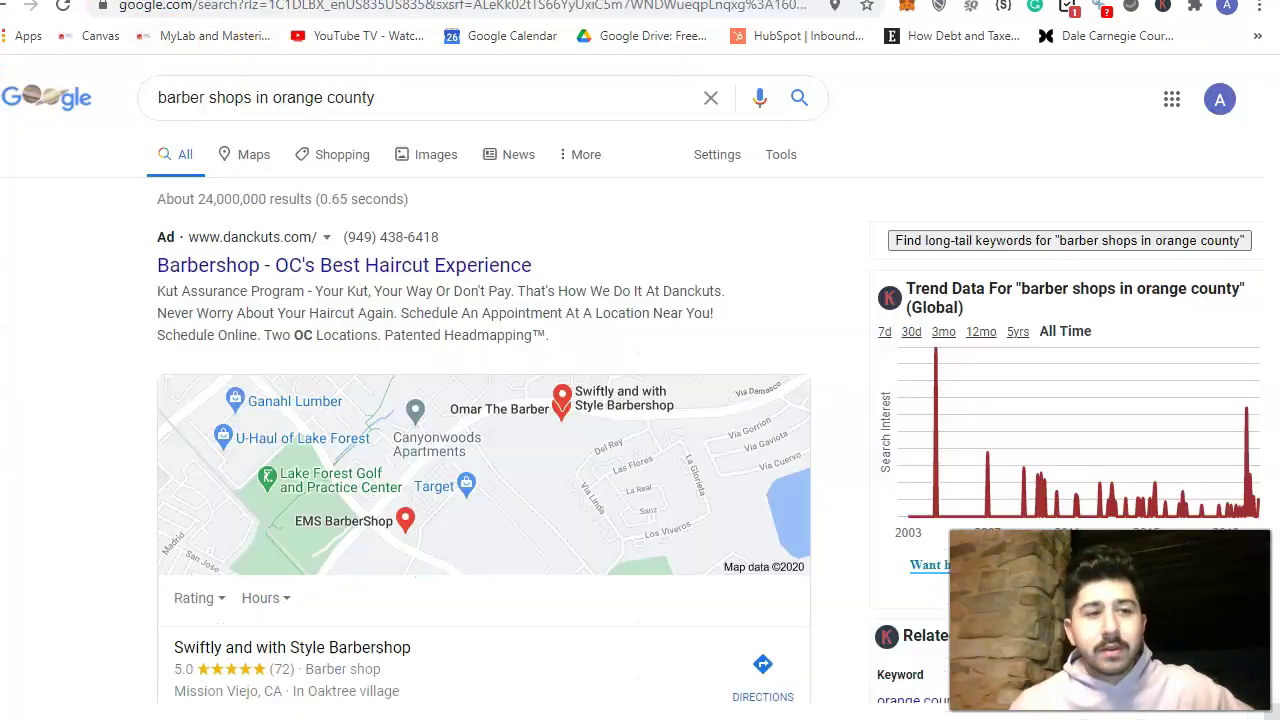
scroll(140, 200, down, 4)
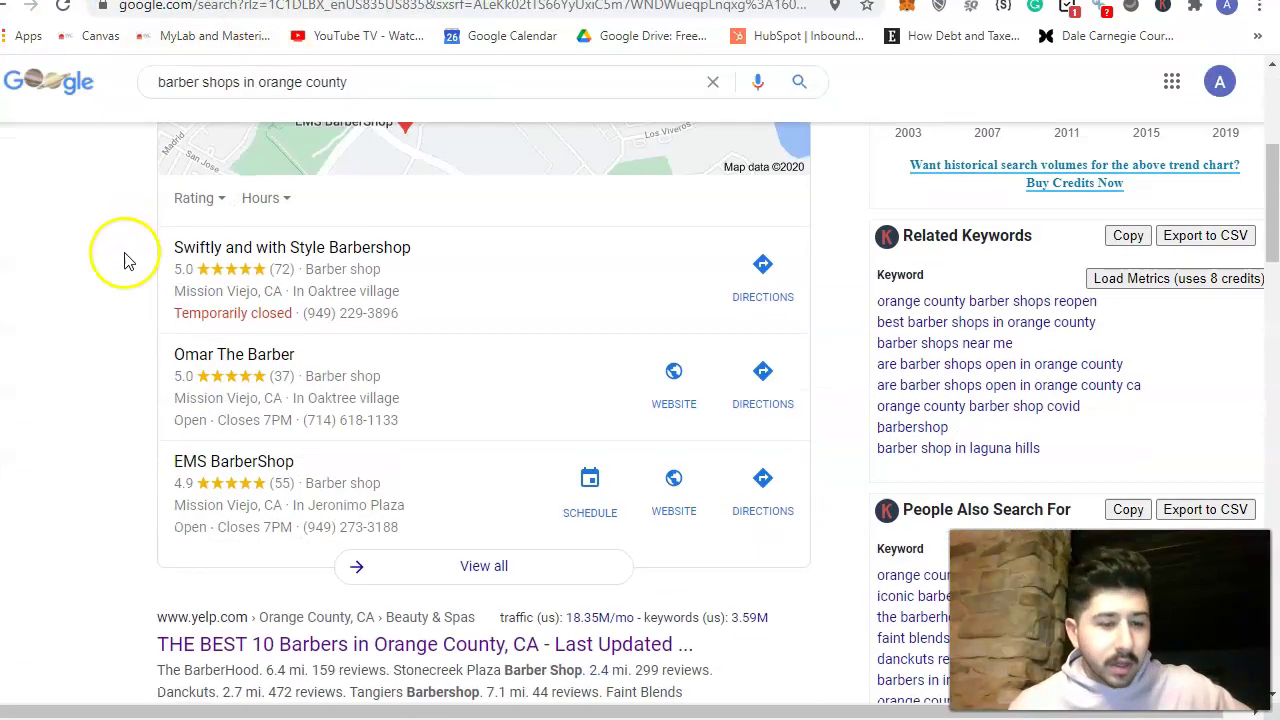
click(277, 641)
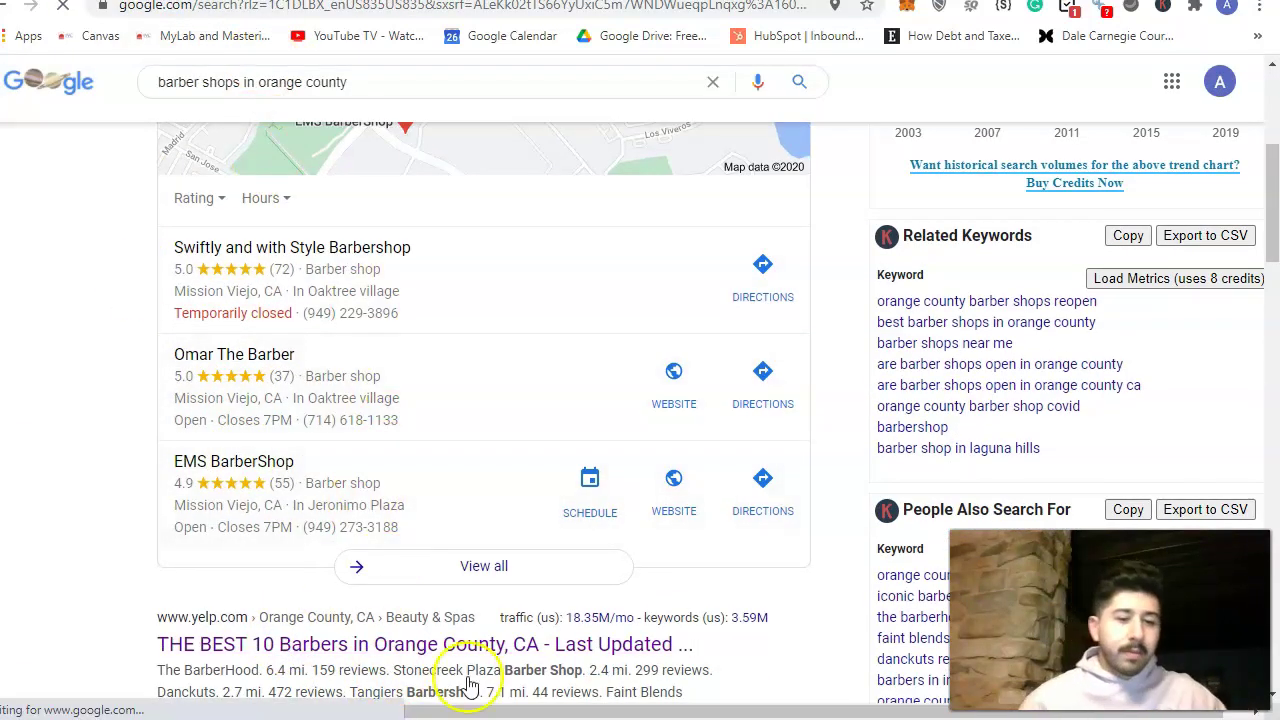
click(242, 10)
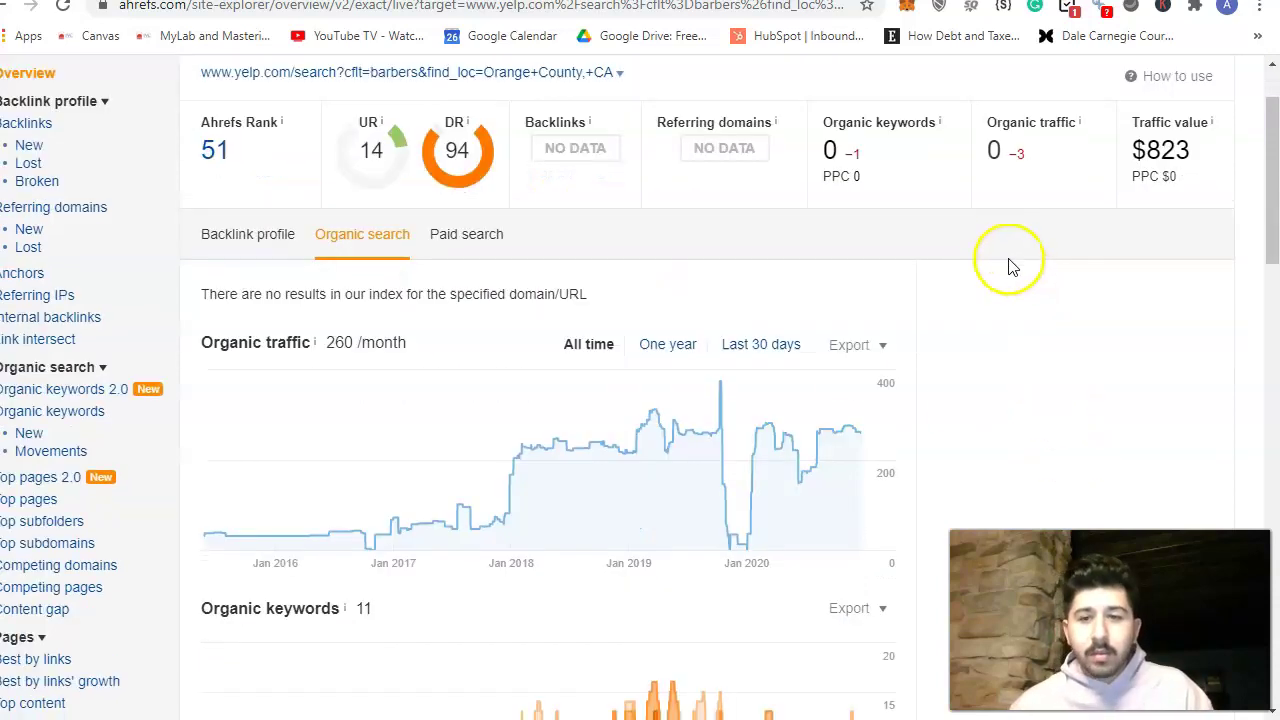
mouse_move(330, 560)
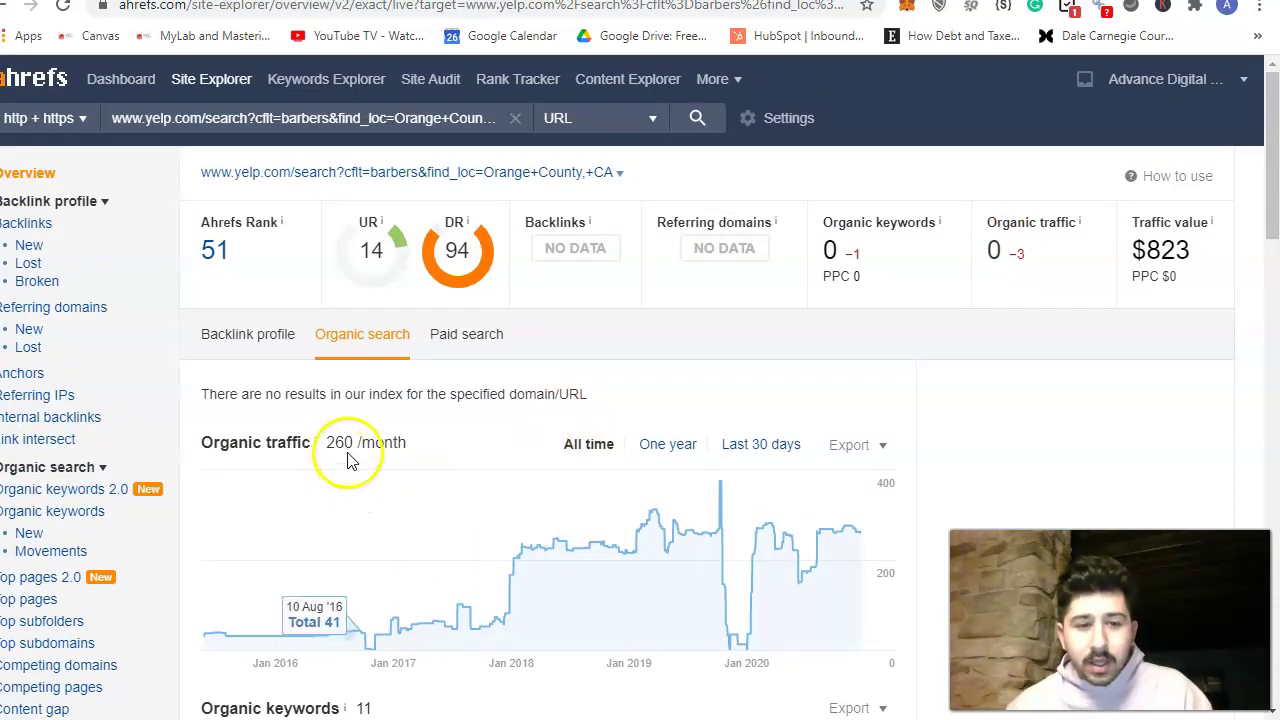
Highlight the Yelp page's 260 monthly organic traffic in Ahrefs Site Explorer.
drag(322, 449, 414, 452)
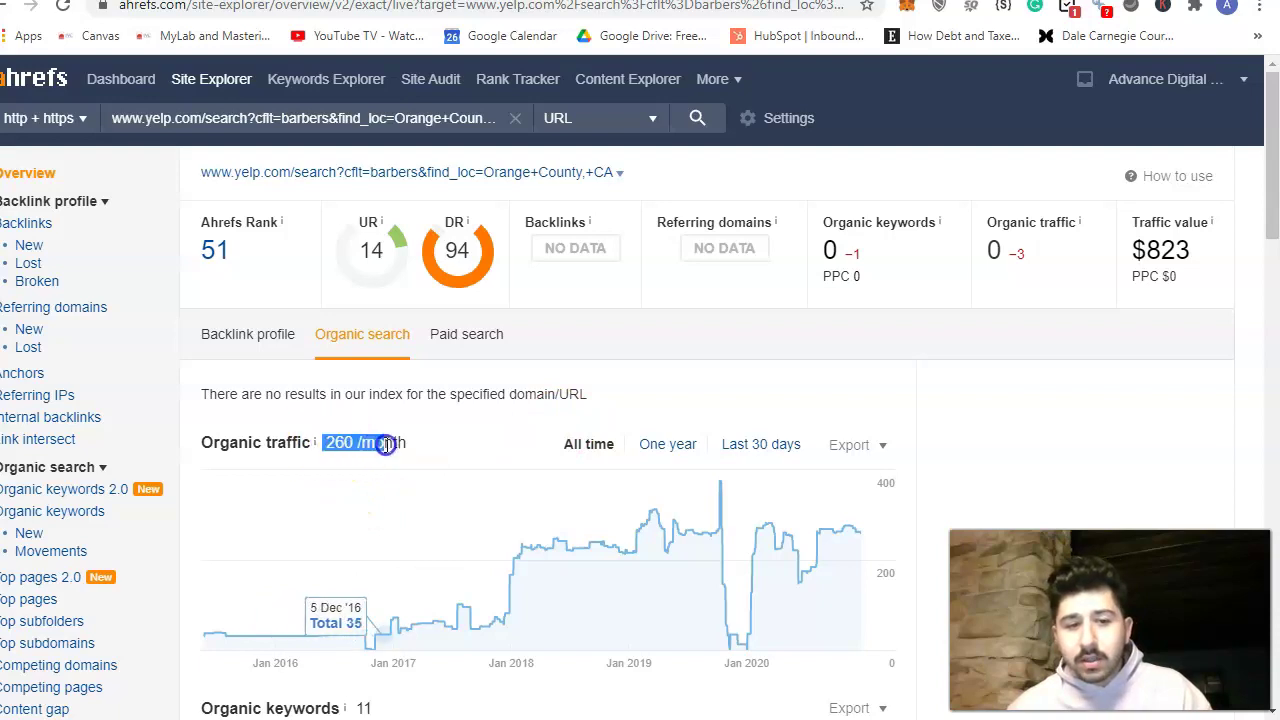
click(829, 348)
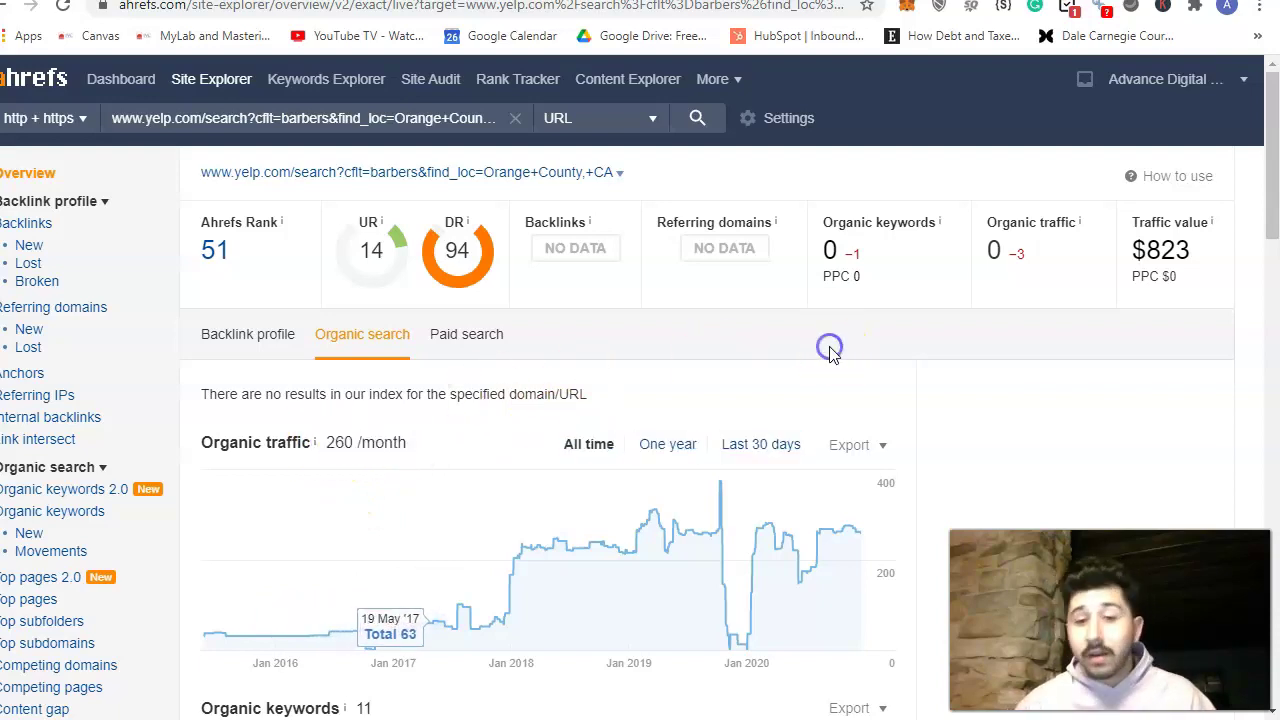
scroll(829, 350, down, 3)
scroll(829, 354, down, 3)
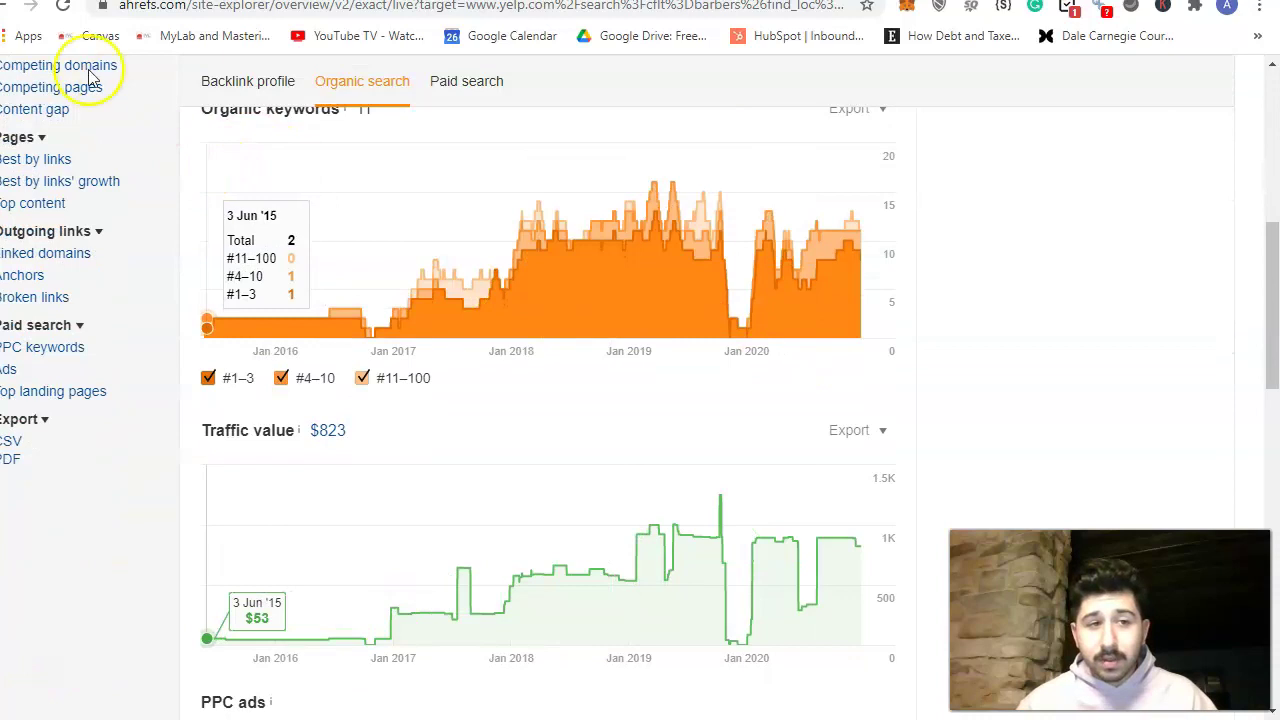
Look through Yelp's best barbers in Orange County listings.
click(62, 2)
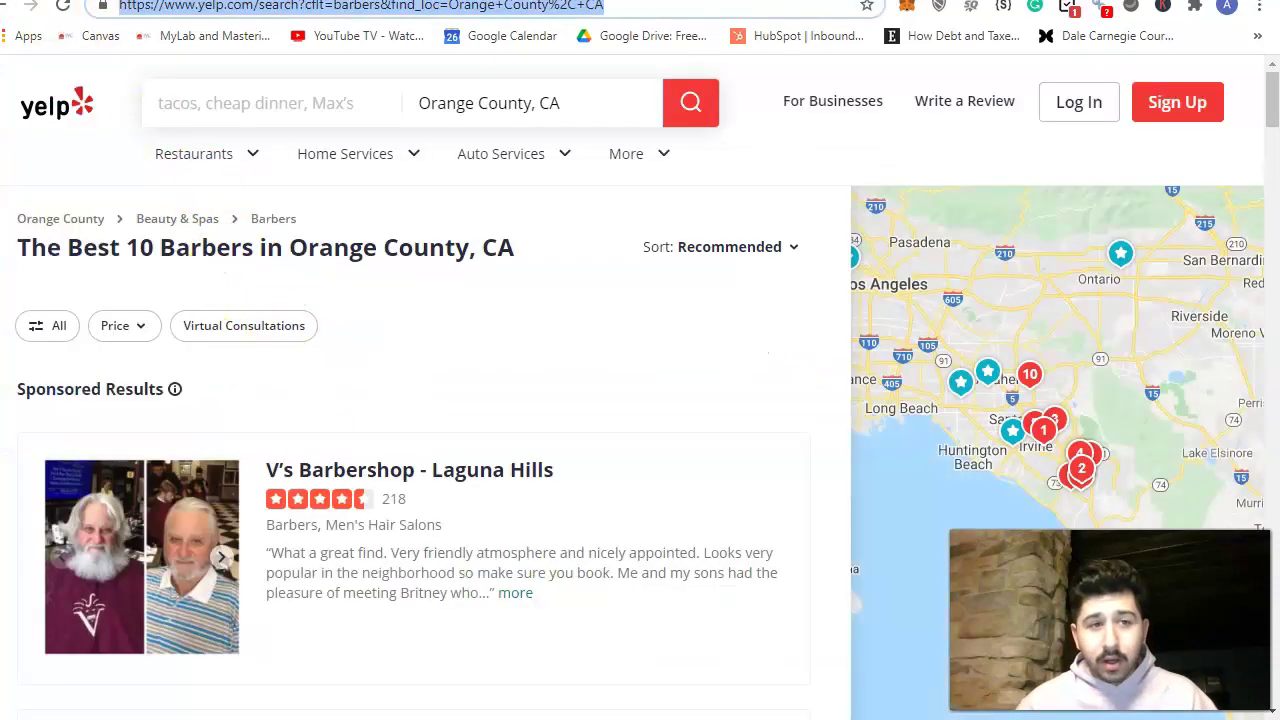
scroll(383, 470, down, 4)
scroll(383, 470, down, 4)
scroll(380, 466, up, 6)
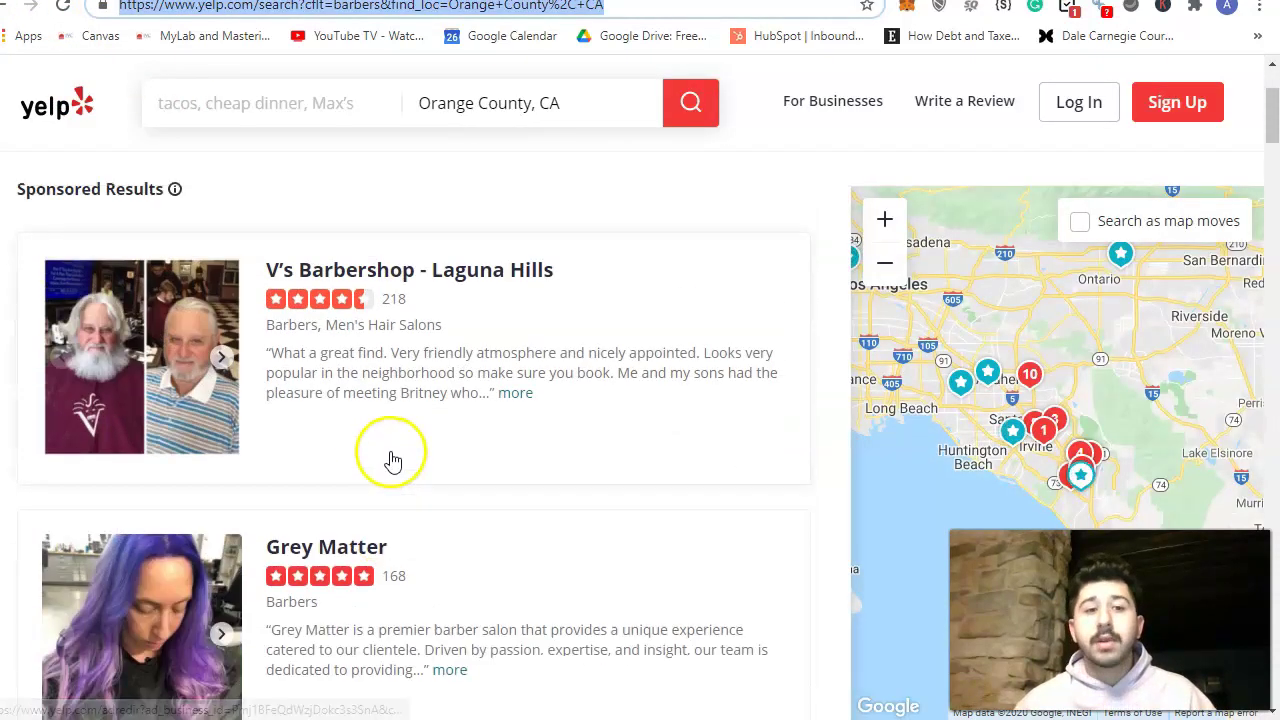
scroll(394, 457, up, 1)
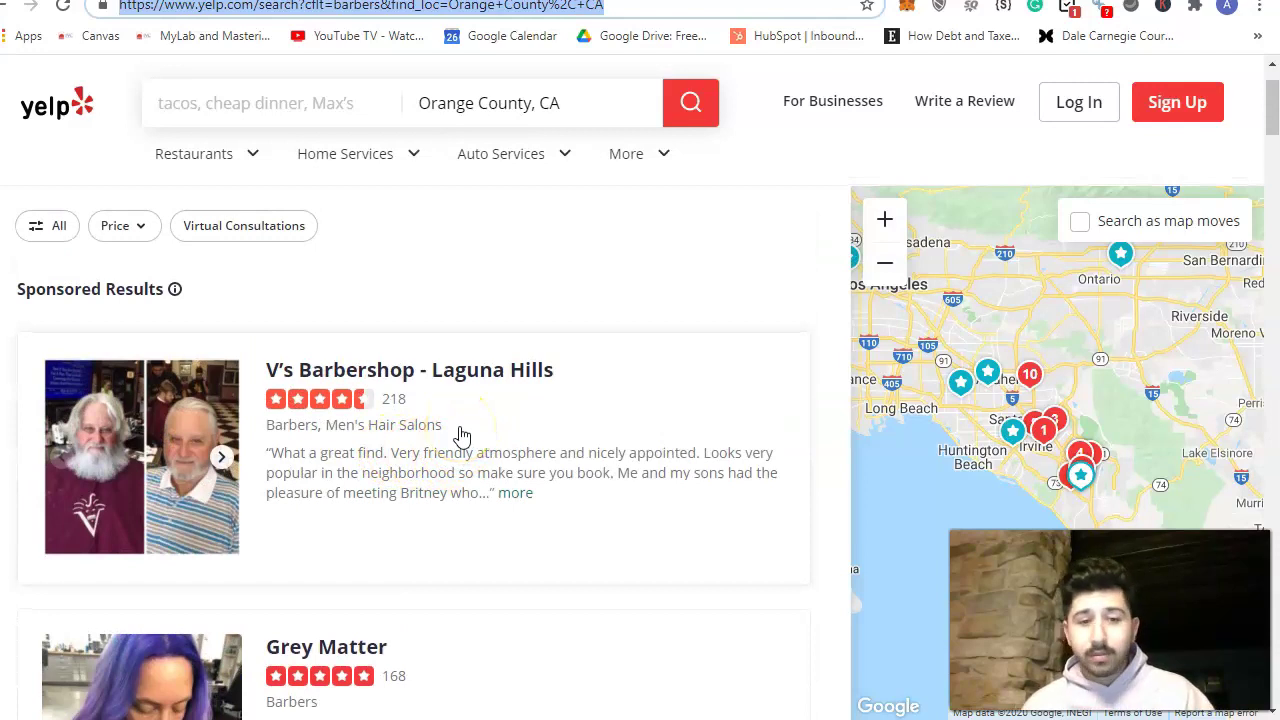
scroll(472, 438, down, 2)
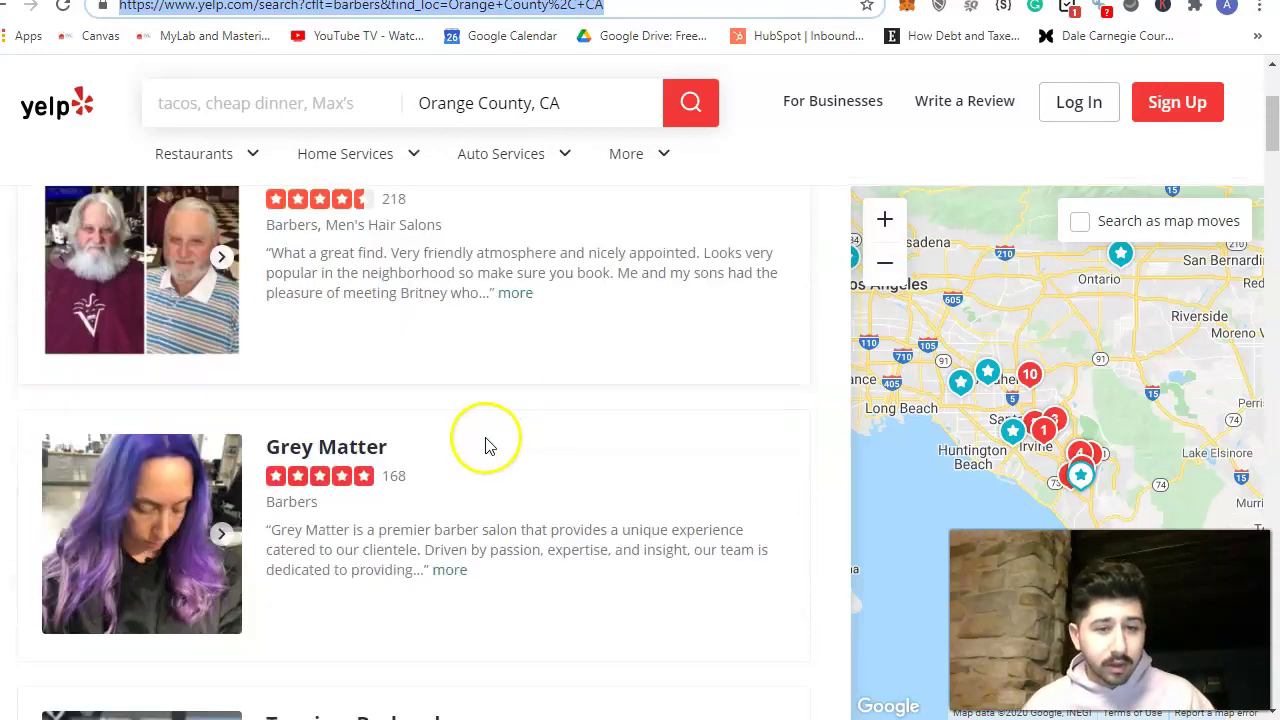
scroll(349, 417, down, 2)
scroll(360, 470, down, 4)
scroll(372, 518, down, 5)
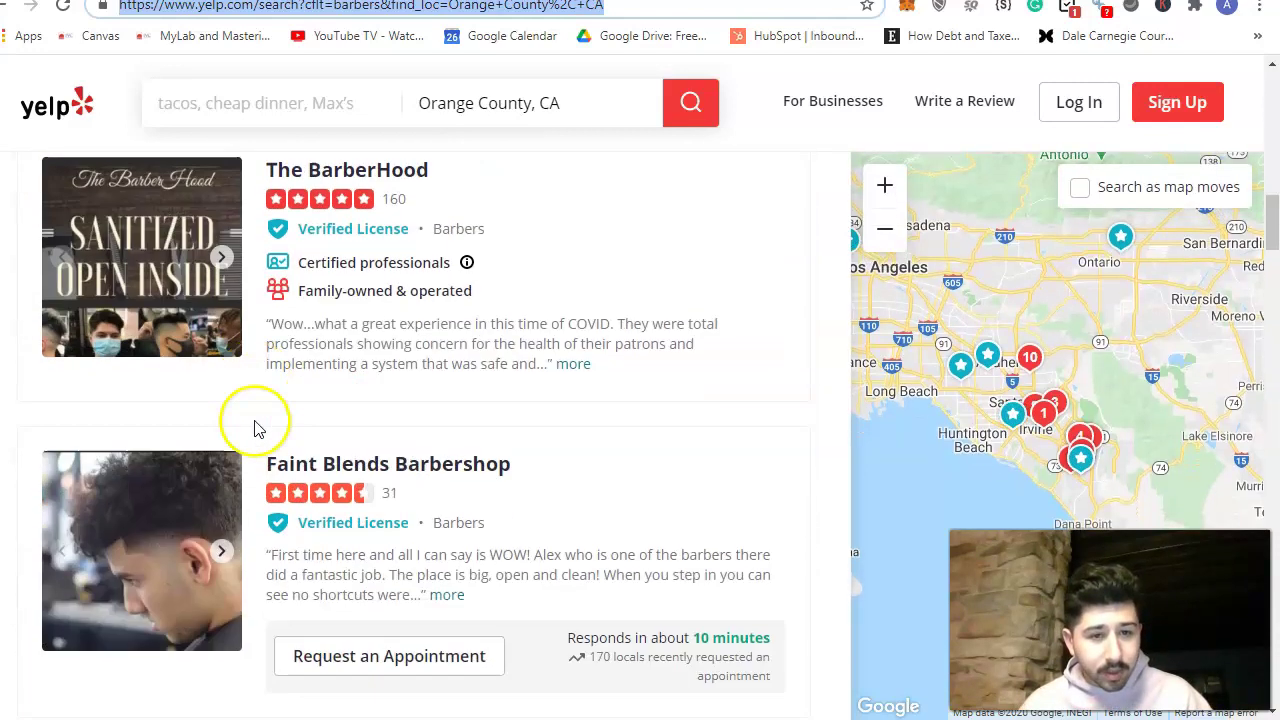
scroll(480, 330, up, 10)
scroll(452, 252, up, 5)
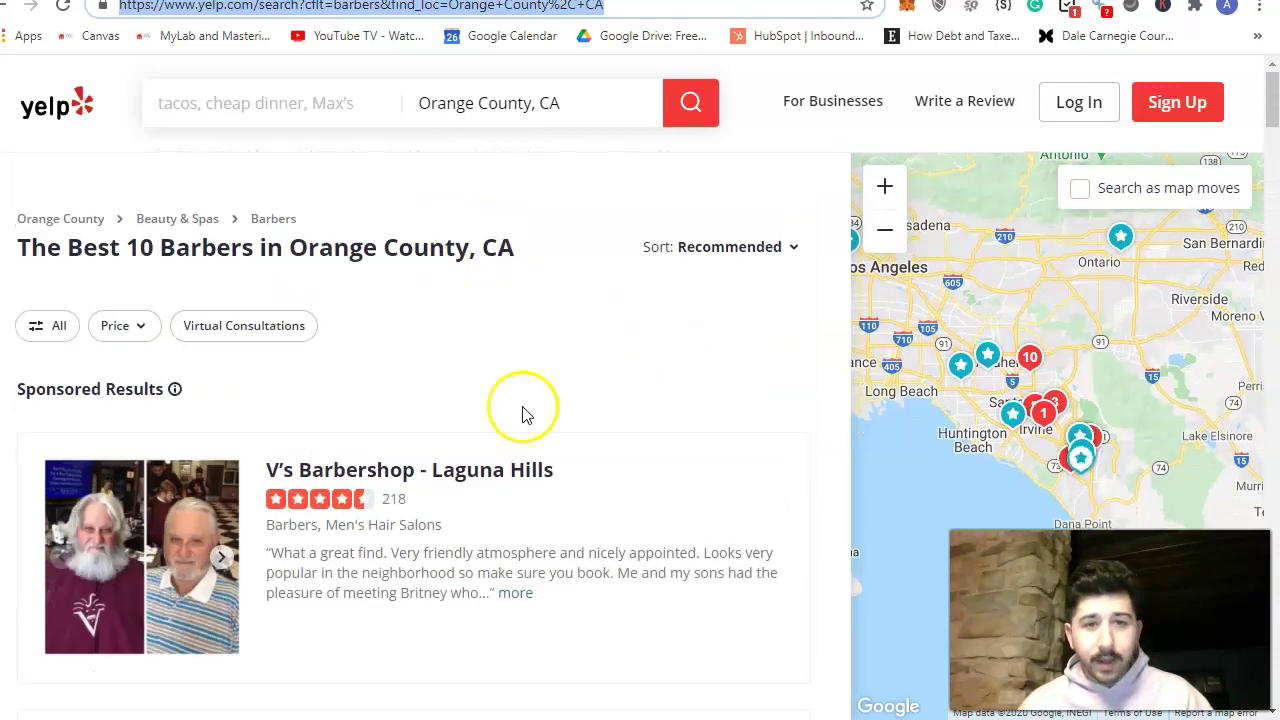
scroll(591, 295, up, 2)
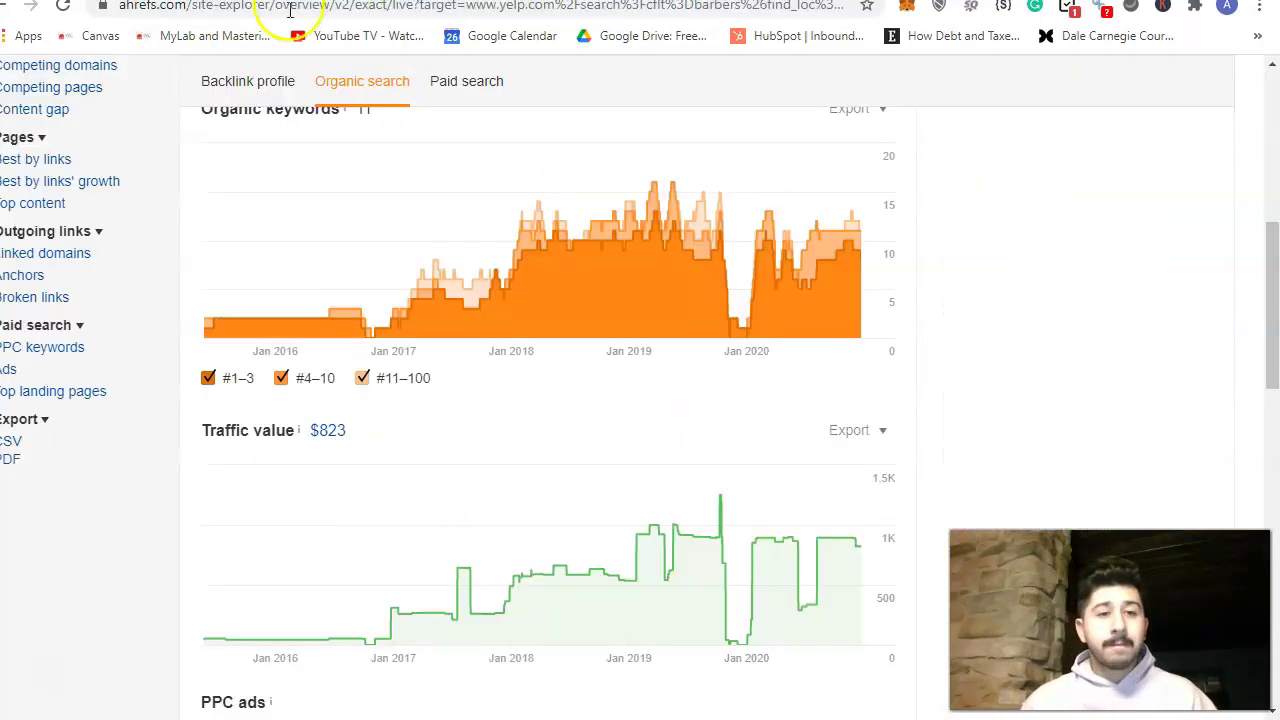
scroll(837, 371, up, 2)
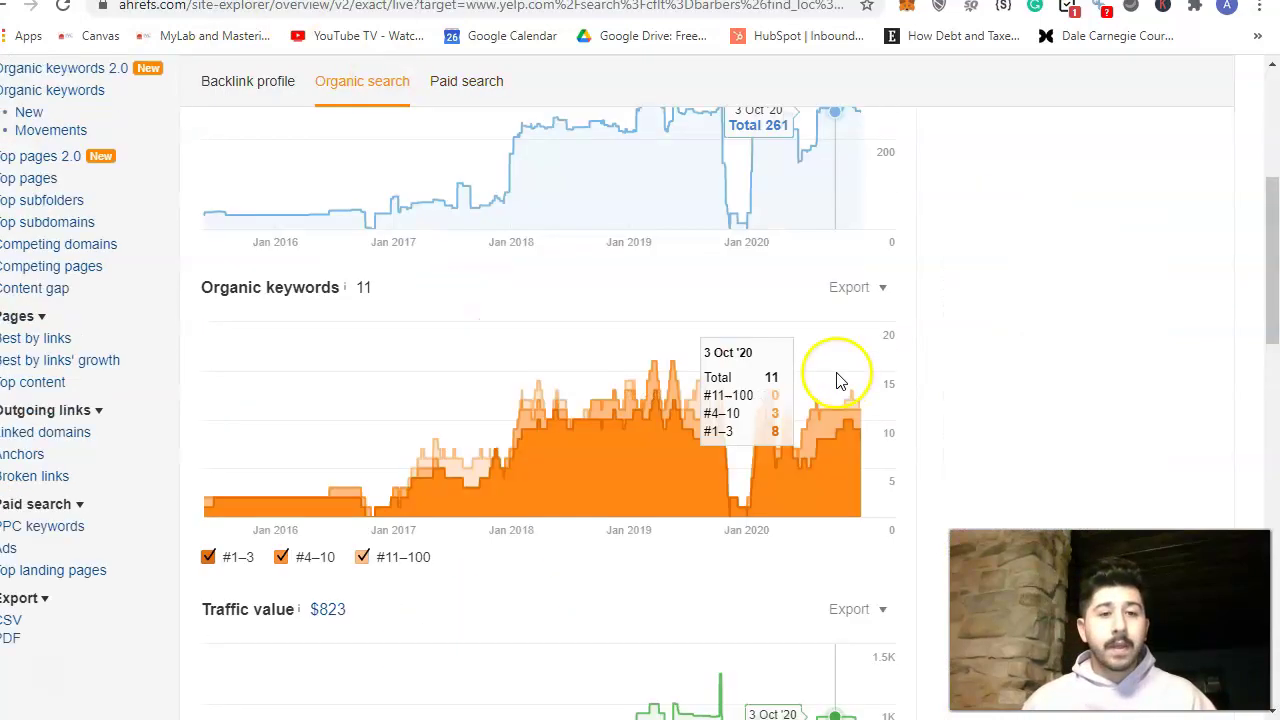
scroll(846, 351, up, 1)
scroll(860, 345, up, 4)
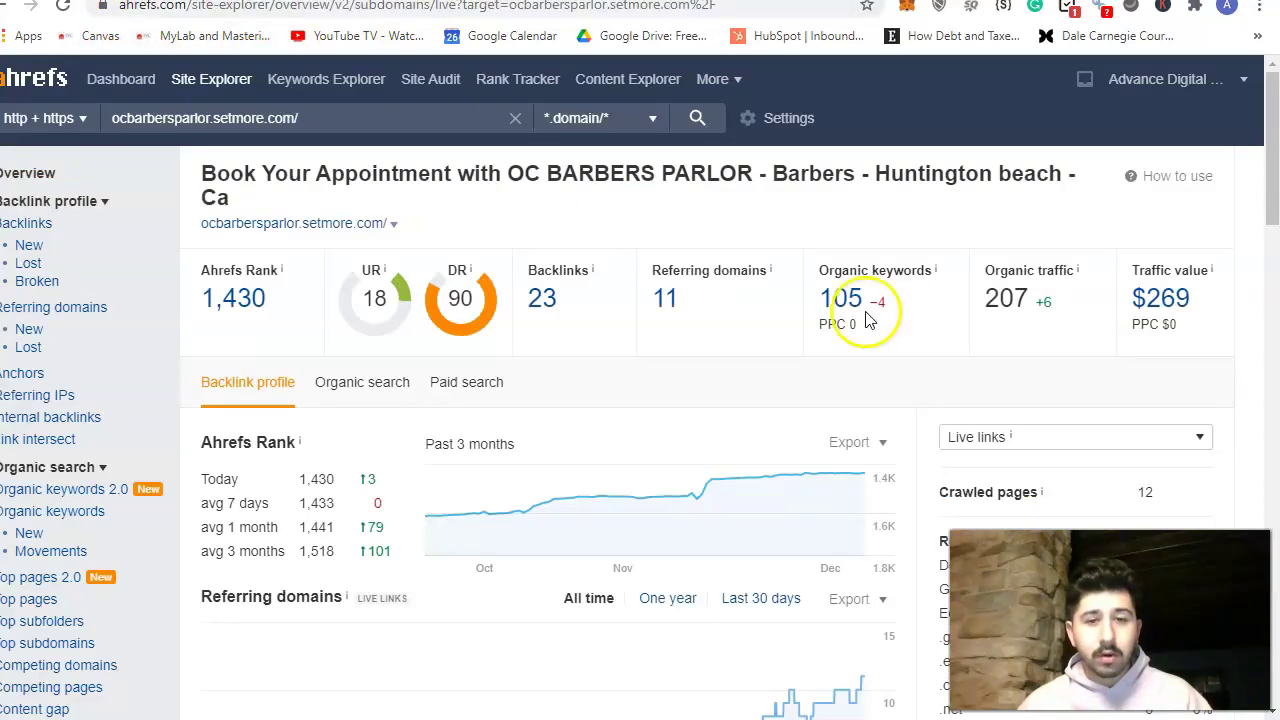
double_click(988, 303)
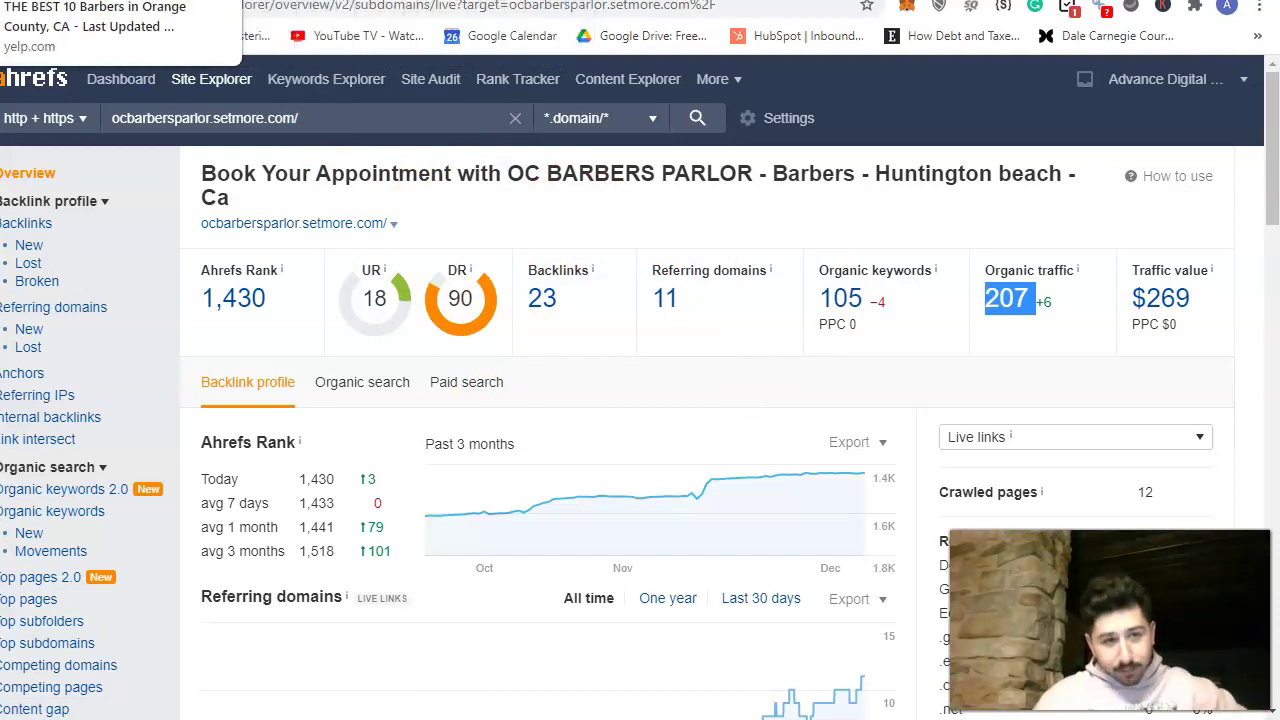
click(70, 2)
scroll(560, 400, down, 2)
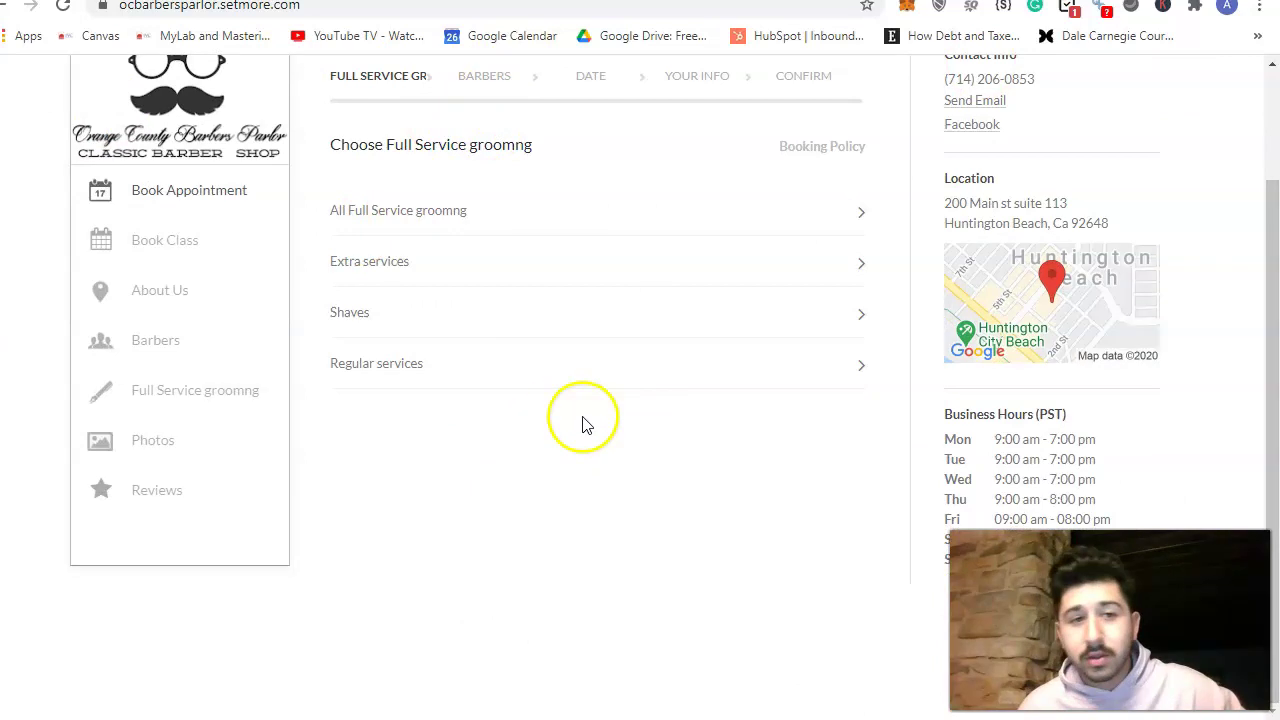
scroll(585, 420, up, 2)
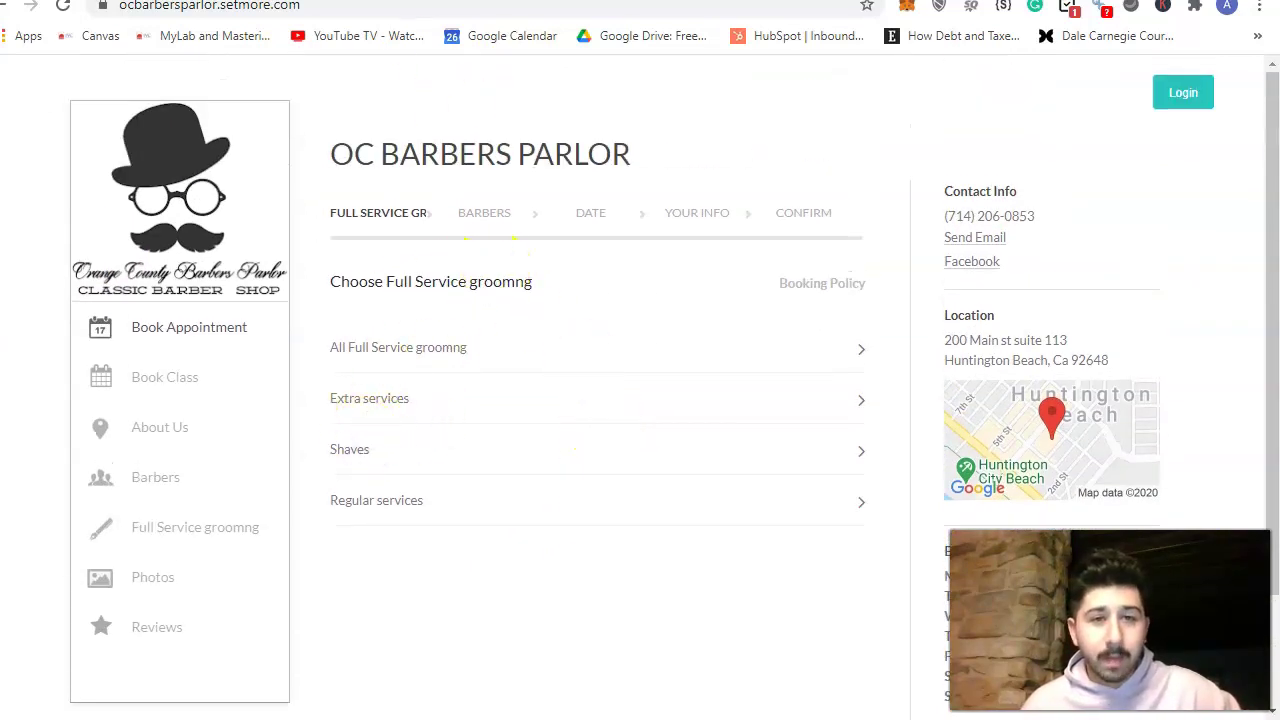
key(alt+Left)
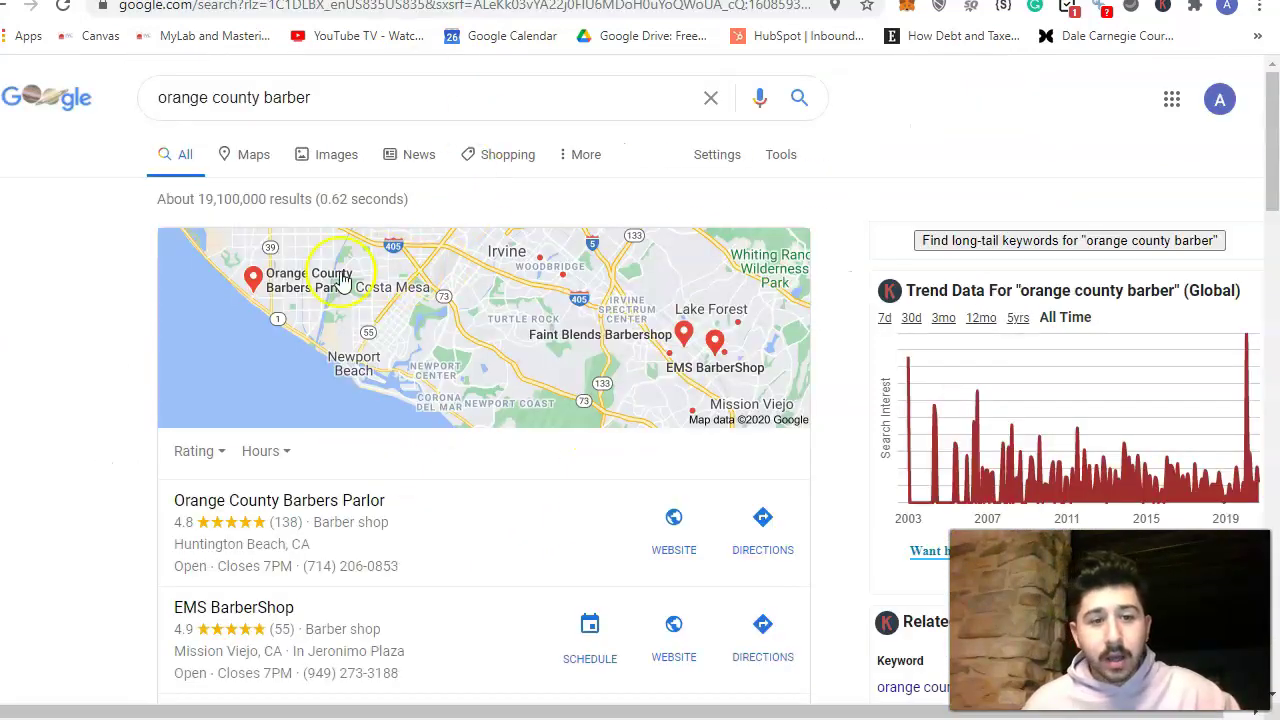
key(ctrl+Tab)
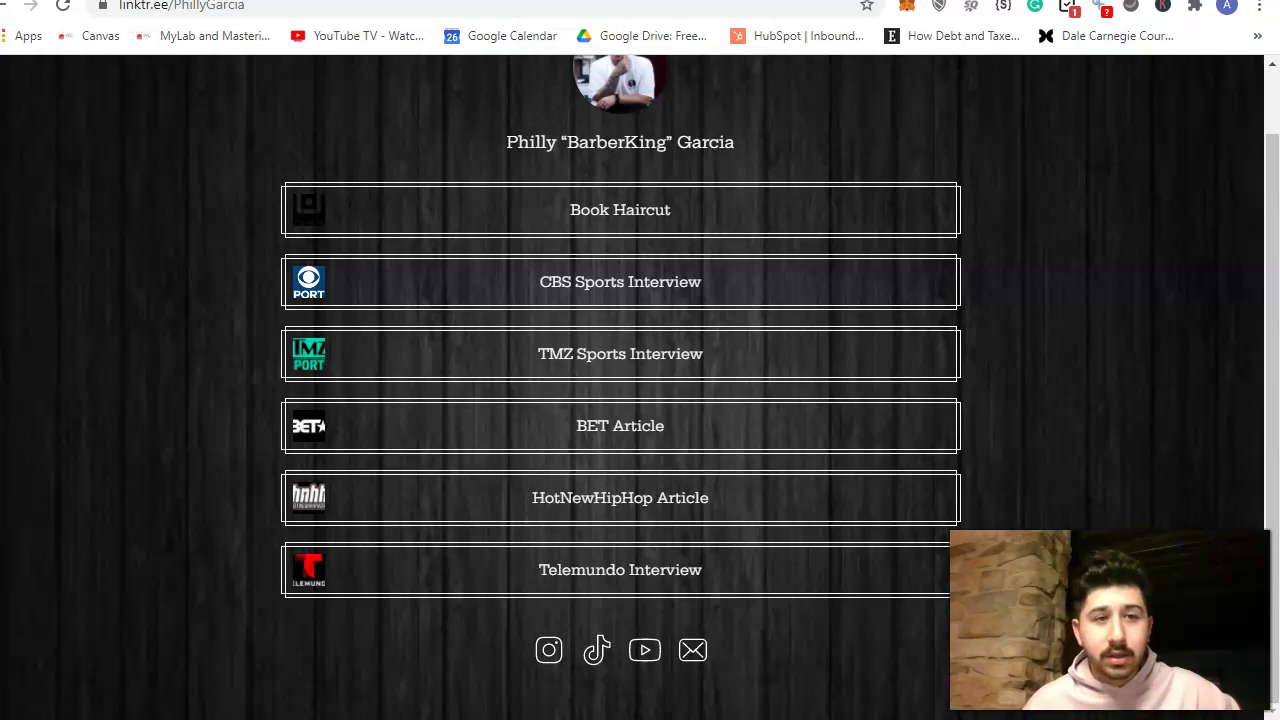
key(ctrl+Tab)
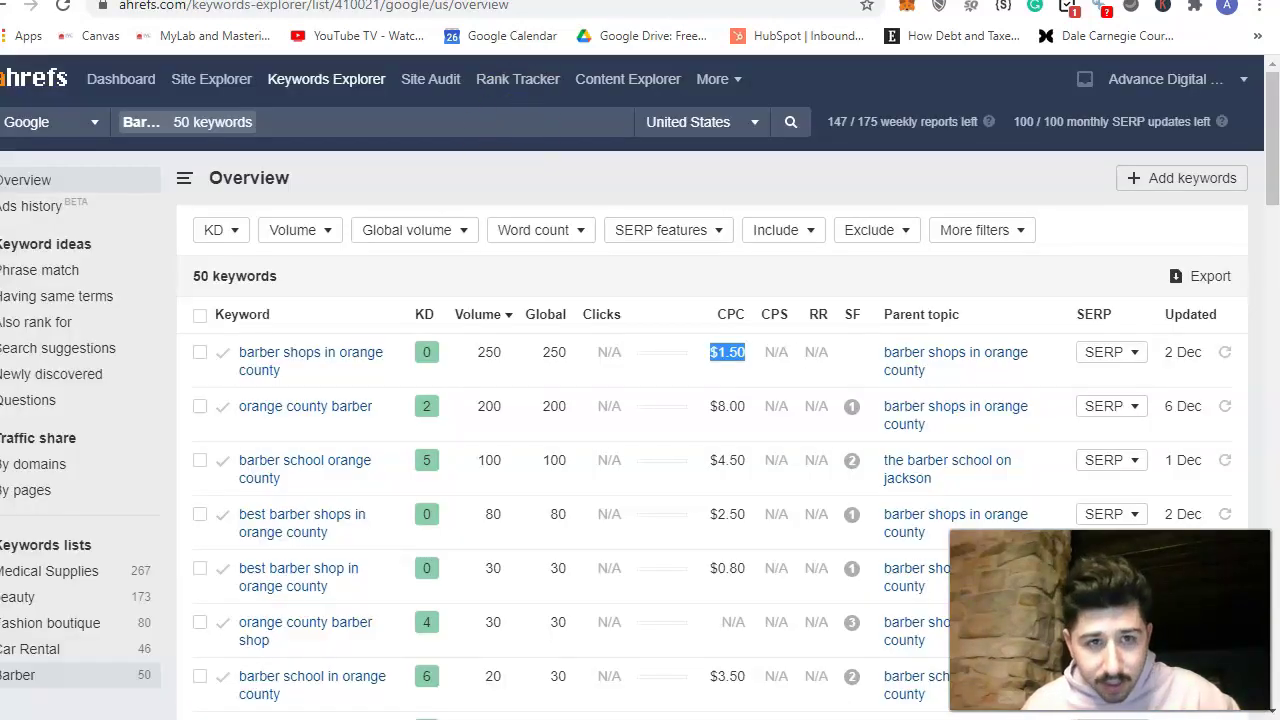
key(ctrl+Tab)
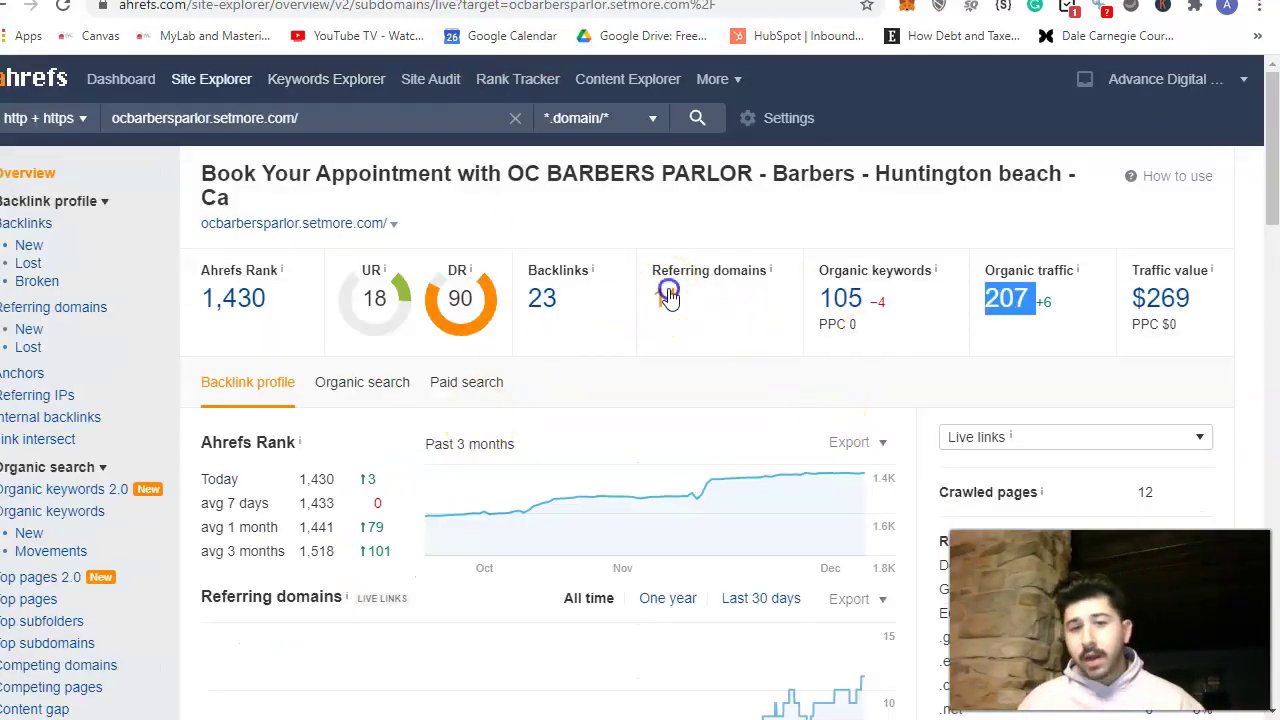
List the 11 referring domains for ocbarbersparlor.setmore.com, starting with topratedlocal.com and hbdowntown.com.
click(670, 295)
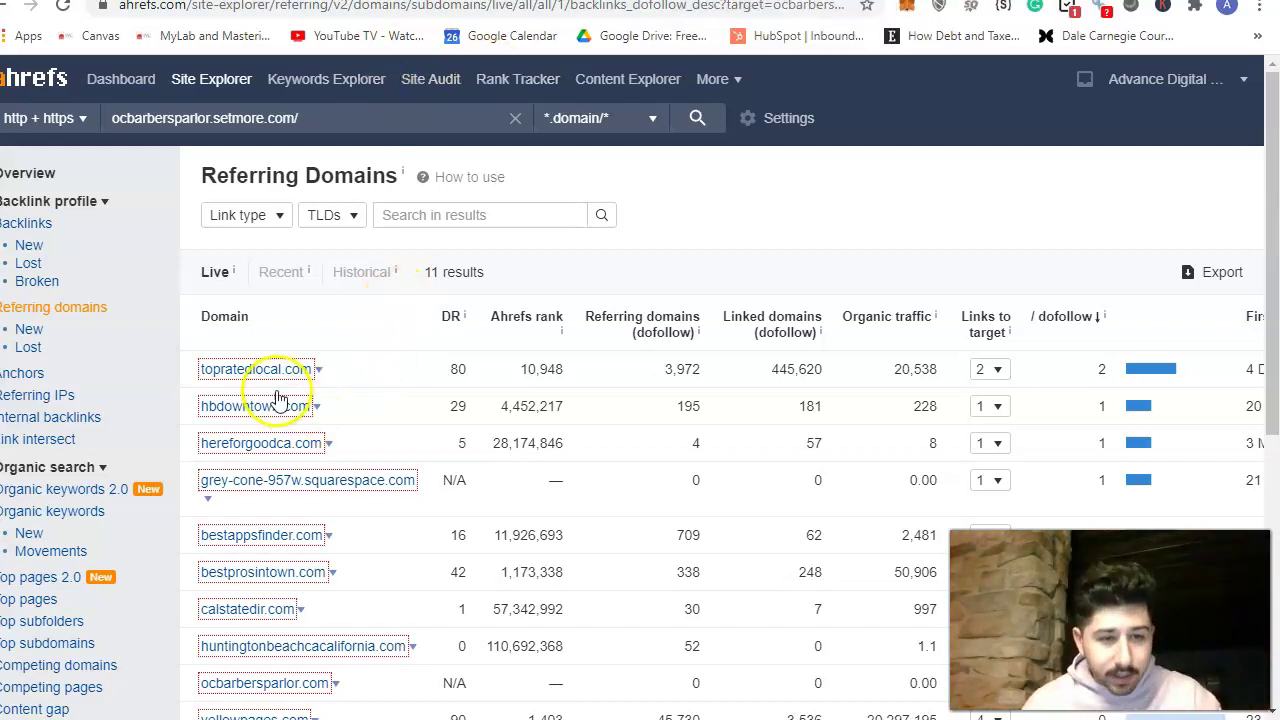
scroll(255, 395, down, 2)
scroll(270, 460, down, 2)
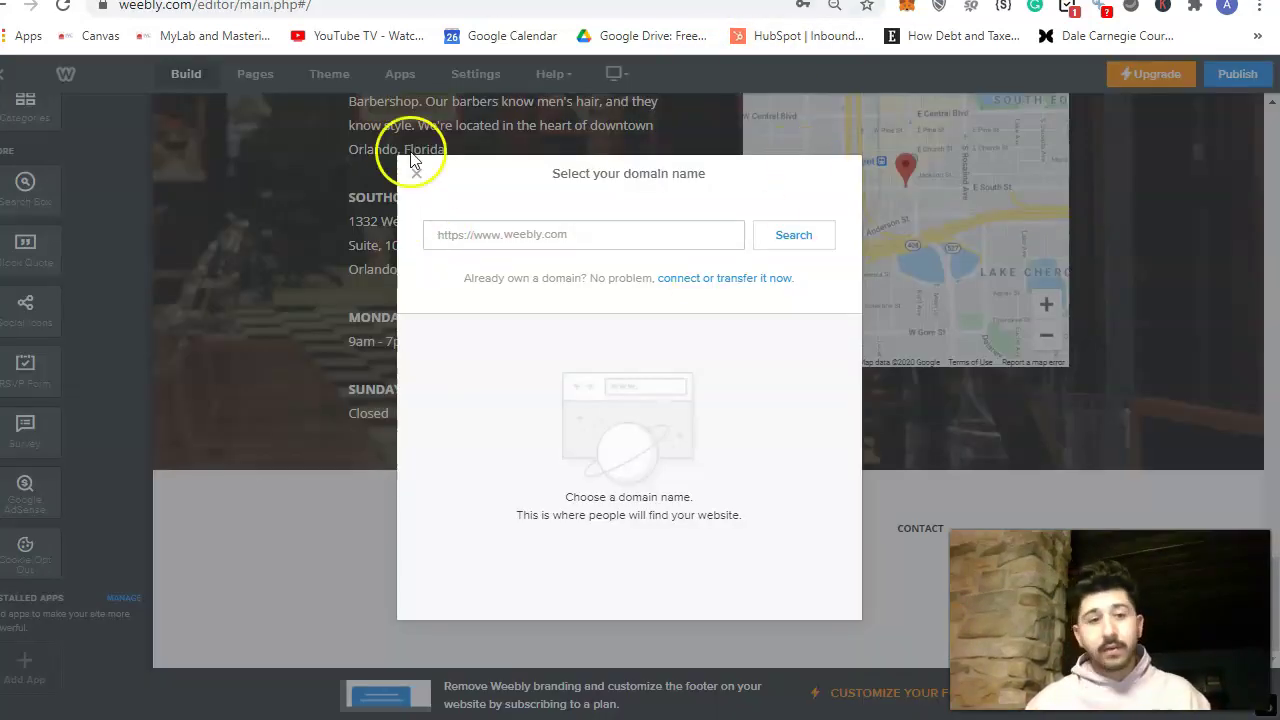
Close the Weebly domain-name prompt and return to the Shop Gallery on the page.
click(412, 170)
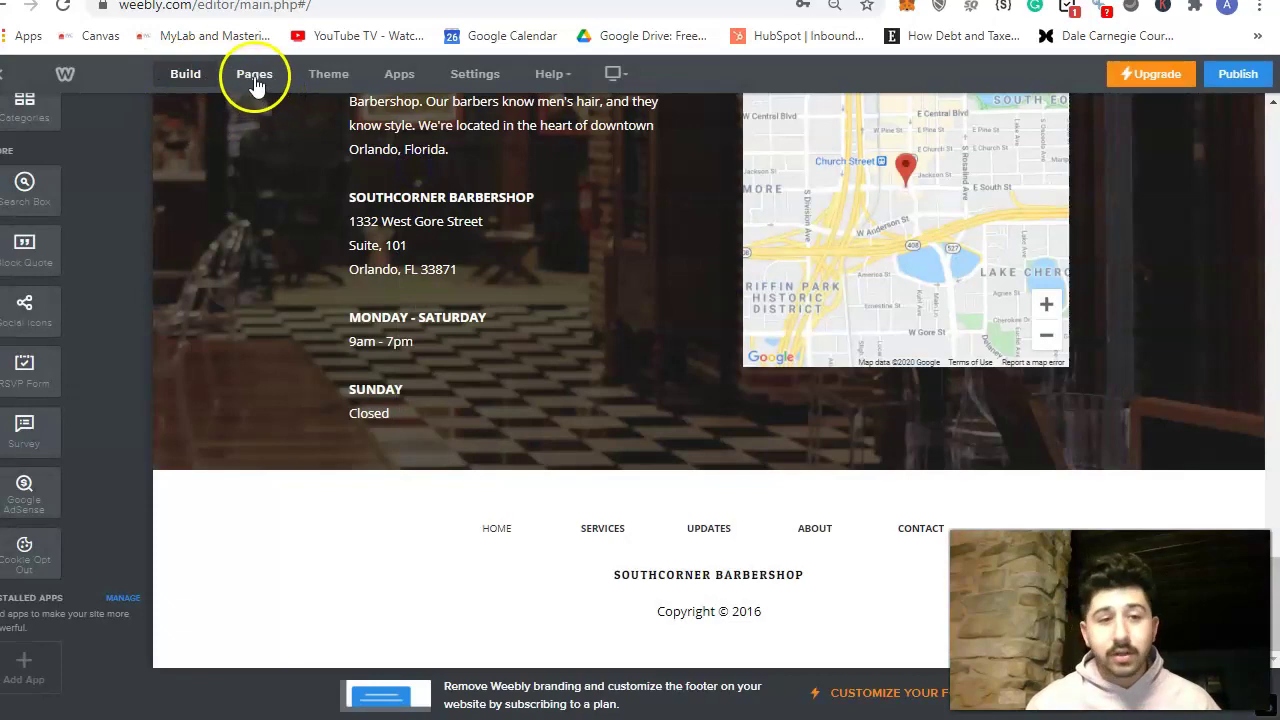
click(245, 76)
click(185, 73)
scroll(373, 288, up, 5)
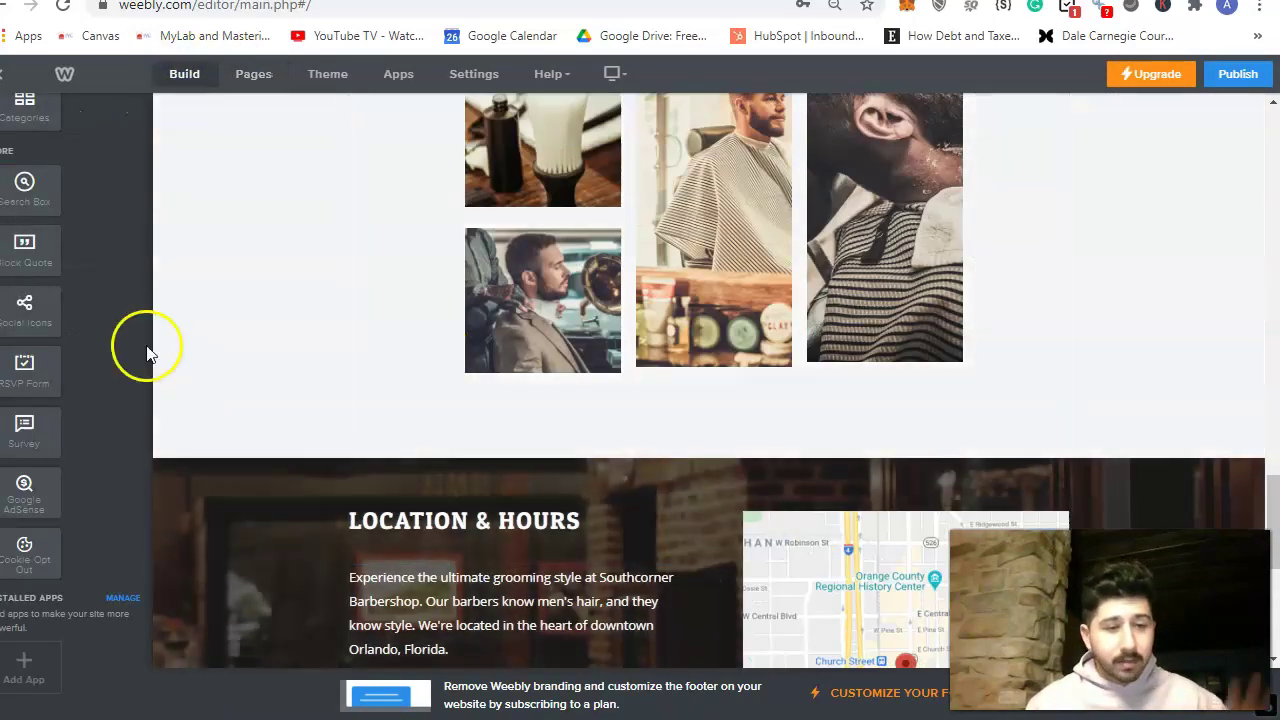
scroll(46, 205, up, 5)
scroll(499, 352, up, 1)
Replace the first gallery image's 'Picture' alt text in its Advanced settings.
click(499, 352)
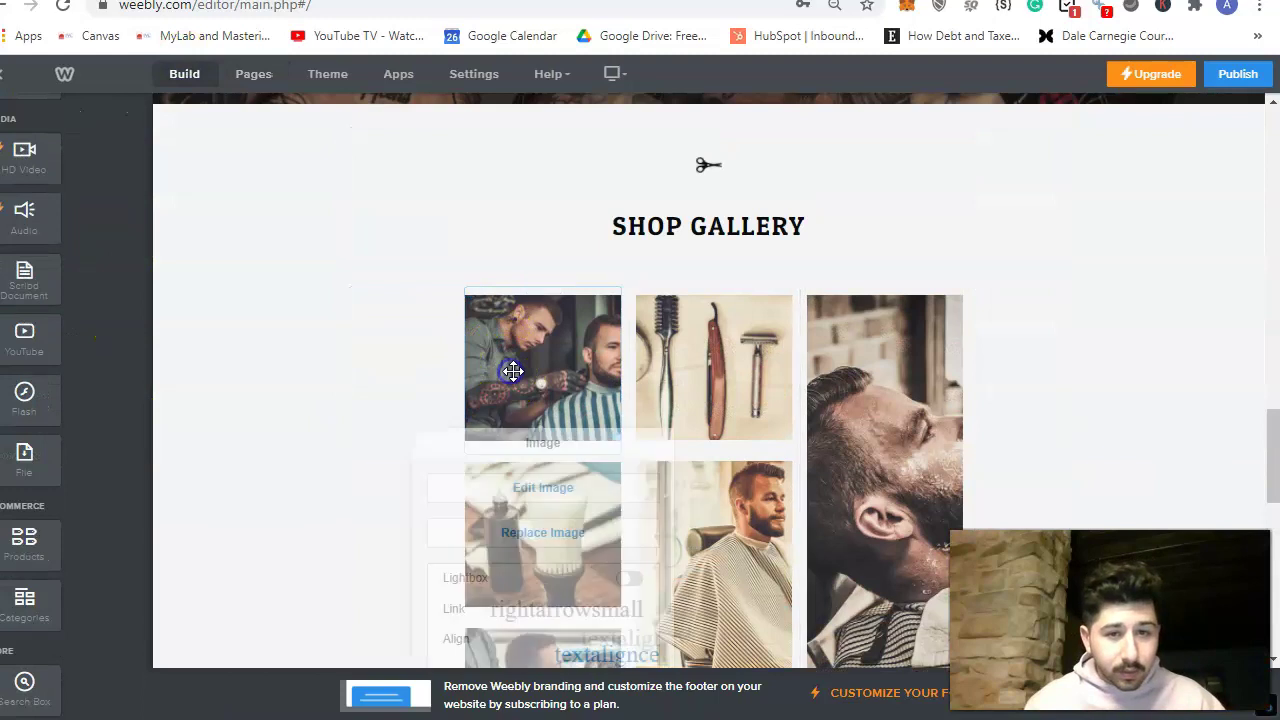
scroll(600, 540, down, 2)
click(494, 624)
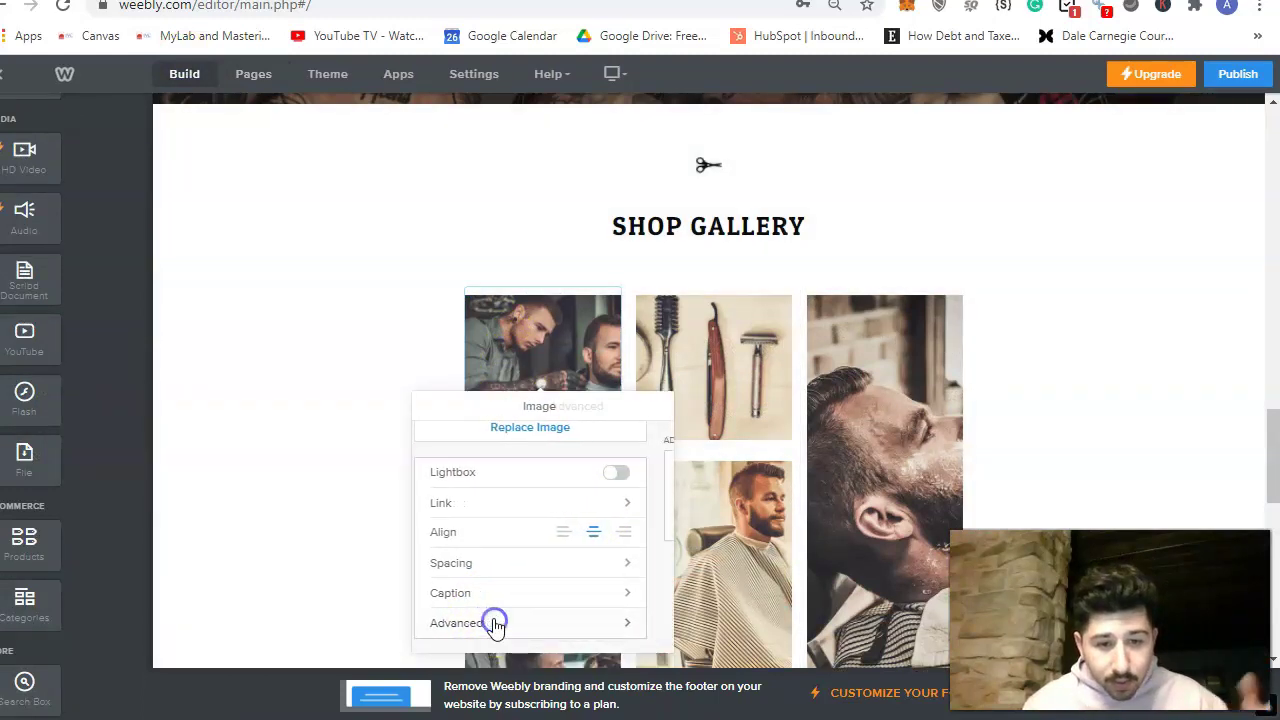
click(525, 537)
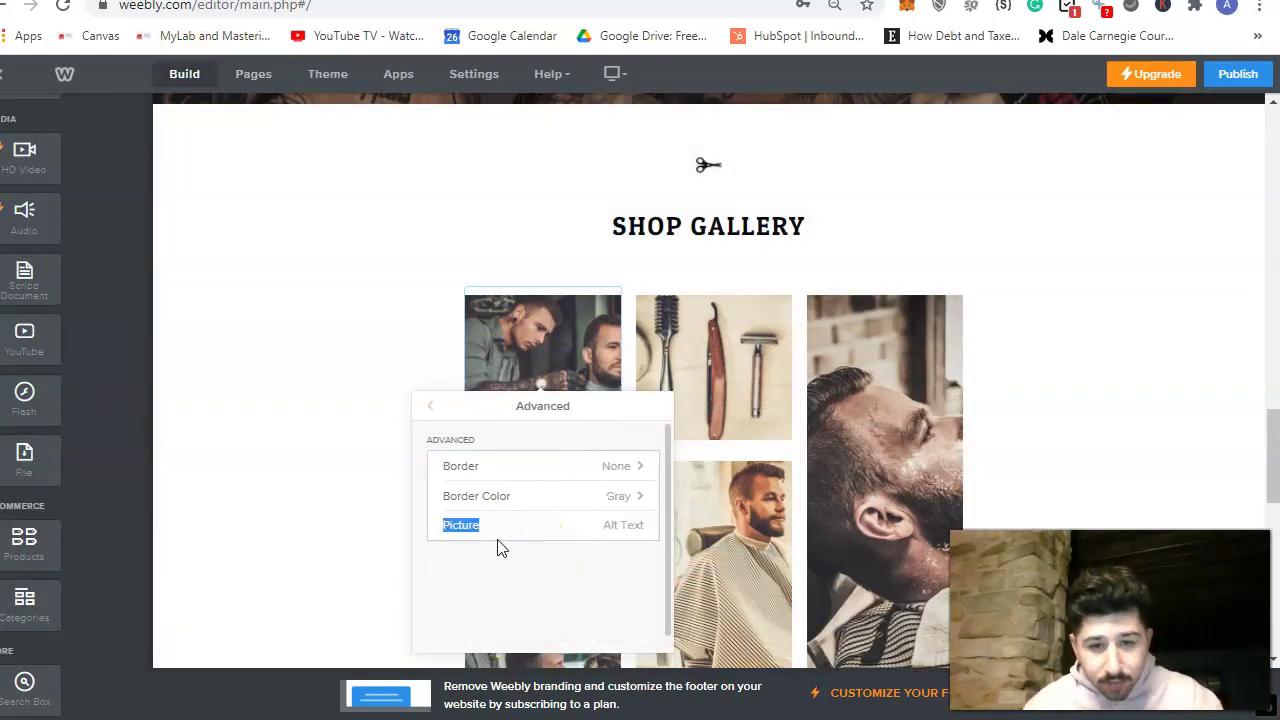
text(barb)
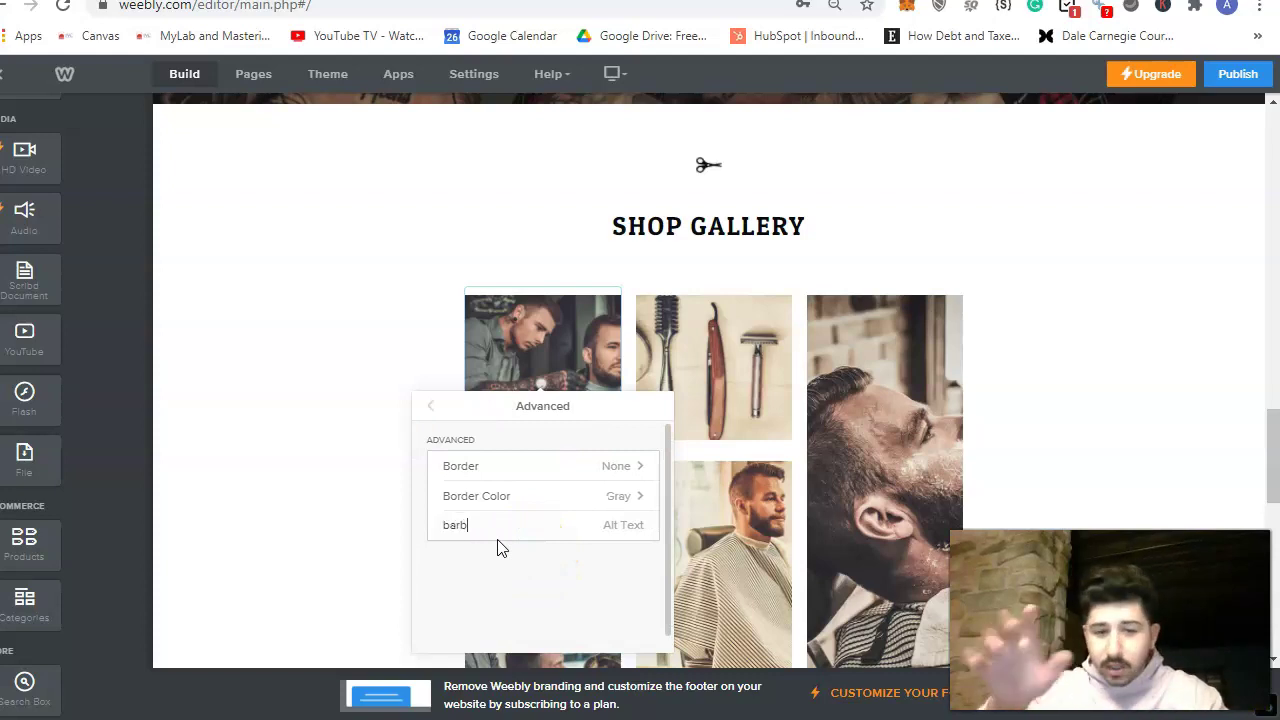
click(500, 494)
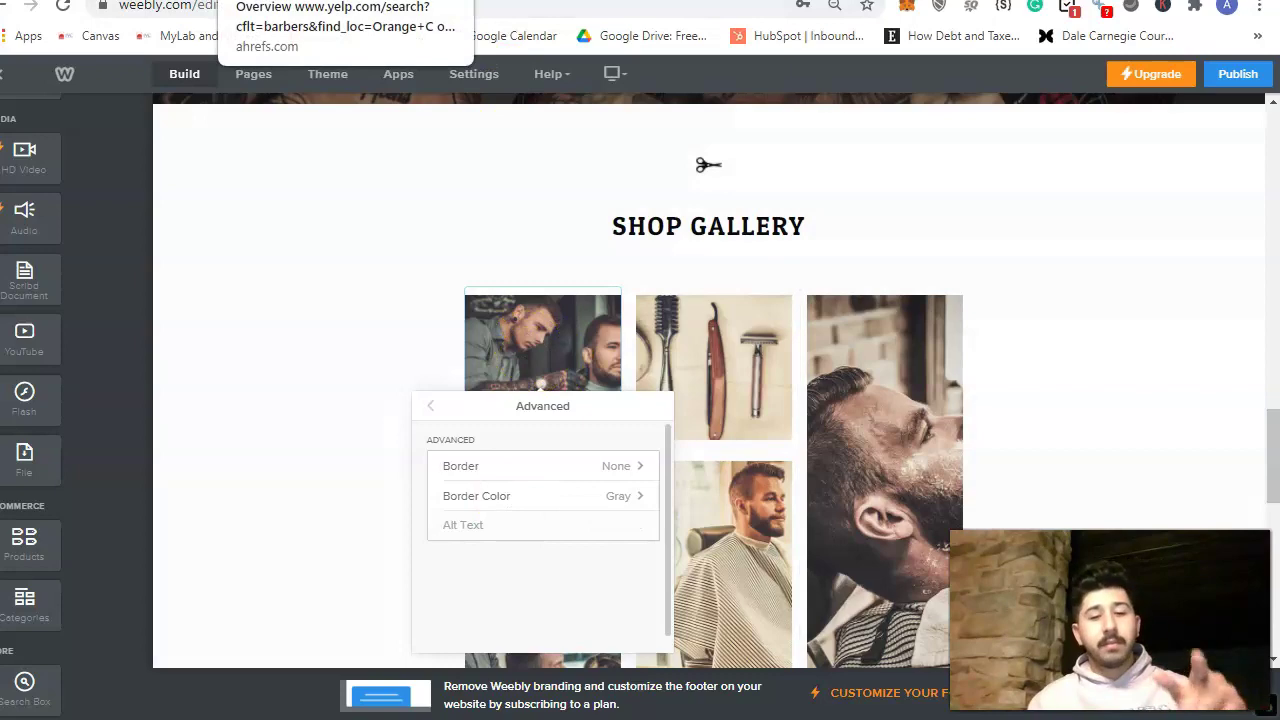
click(252, 340)
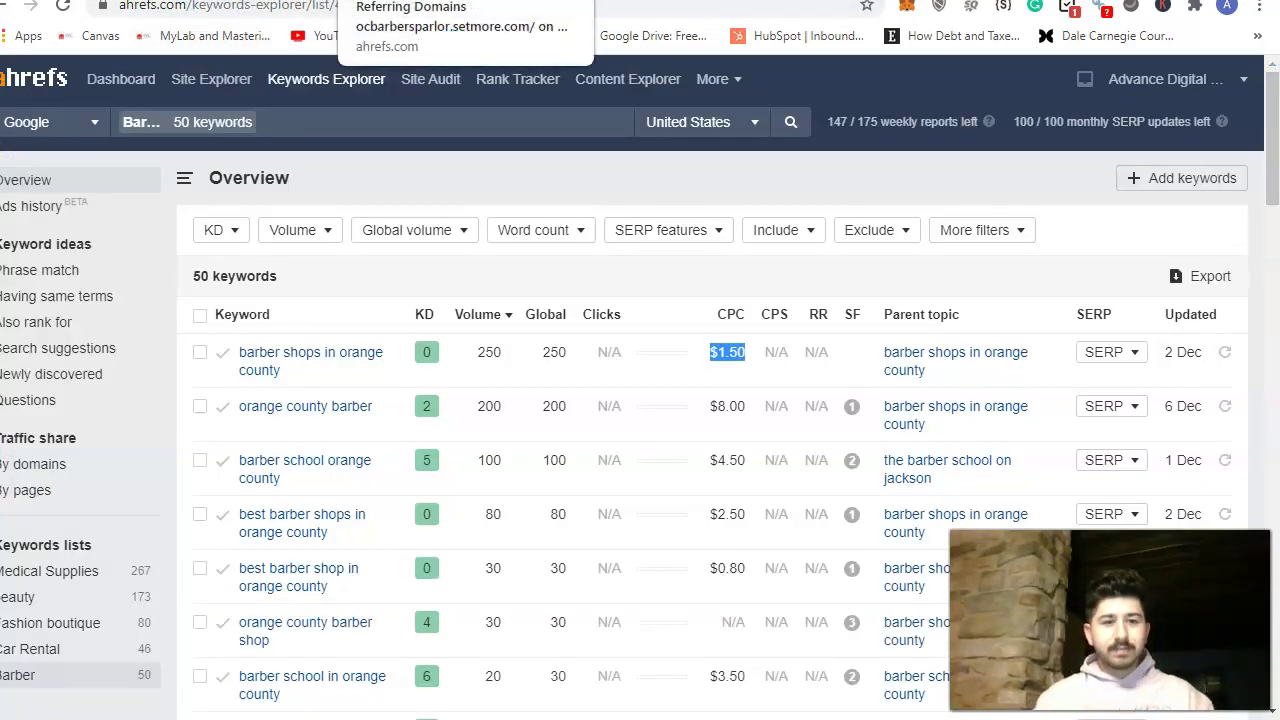
Review ocbarbersparlor.setmore.com's referring domains, then return to its Ahrefs overview (105 keywords, 207 traffic).
click(440, 0)
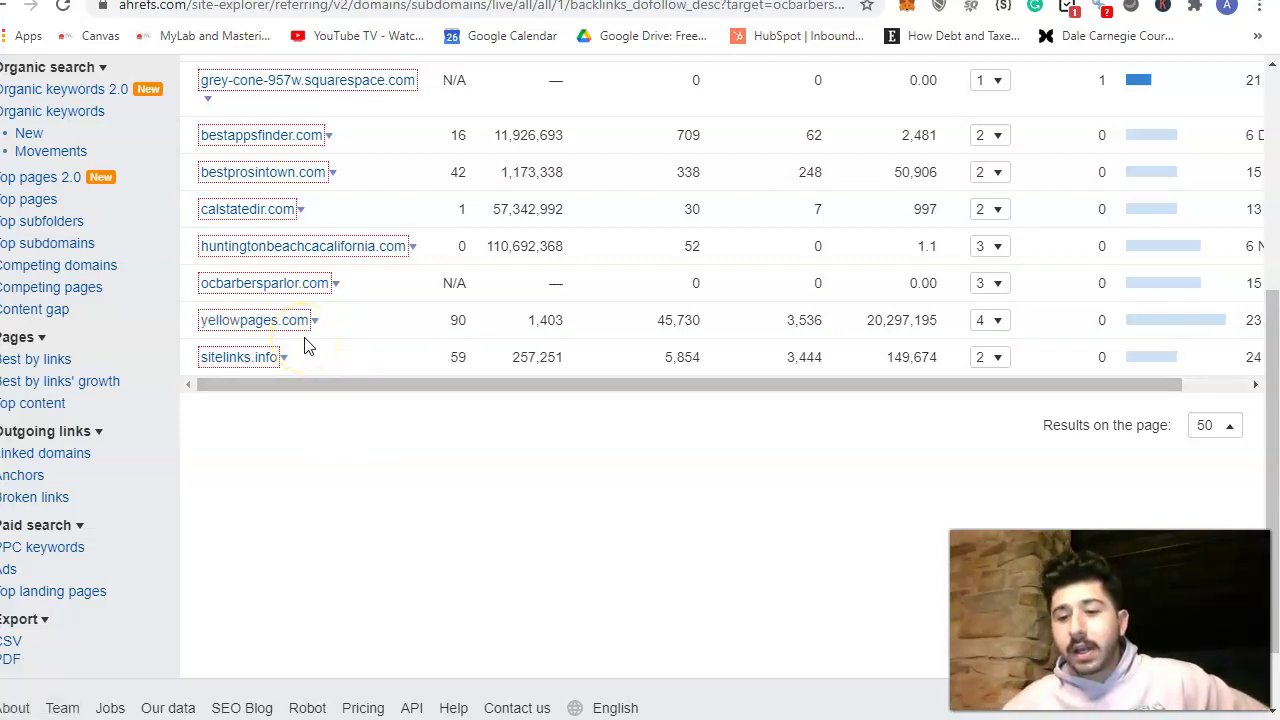
scroll(290, 360, up, 4)
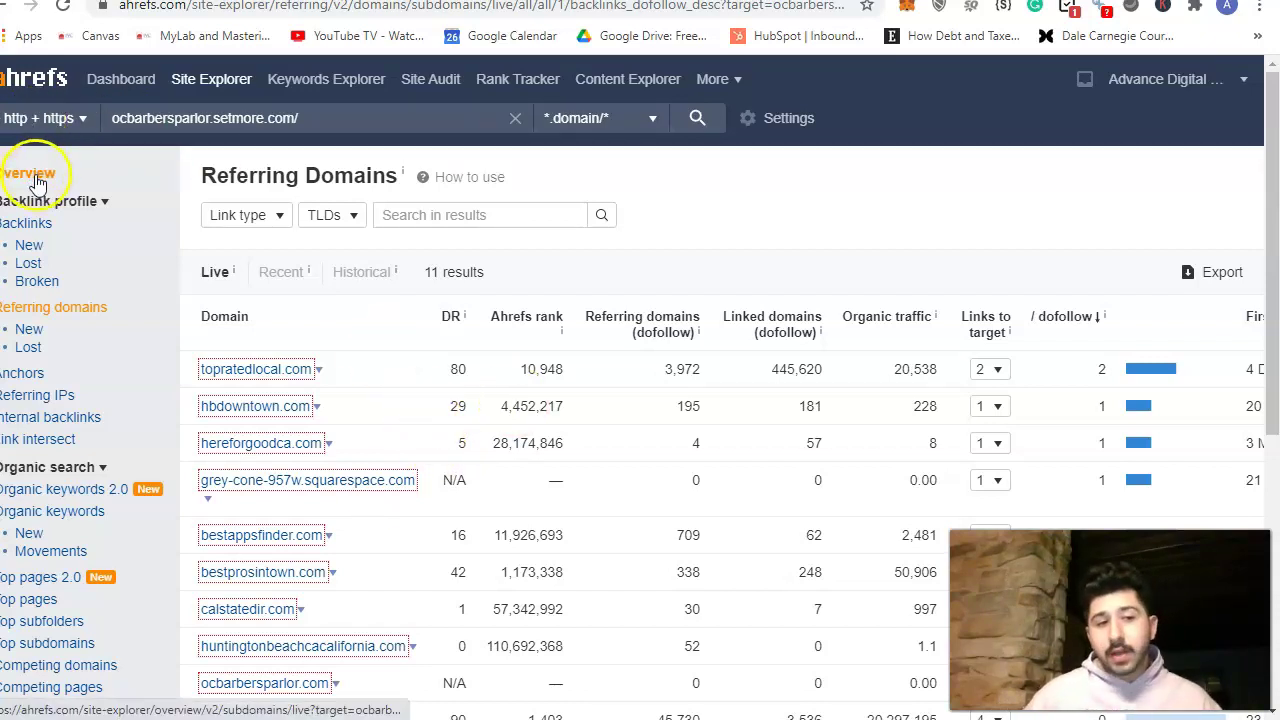
scroll(290, 560, down, 2)
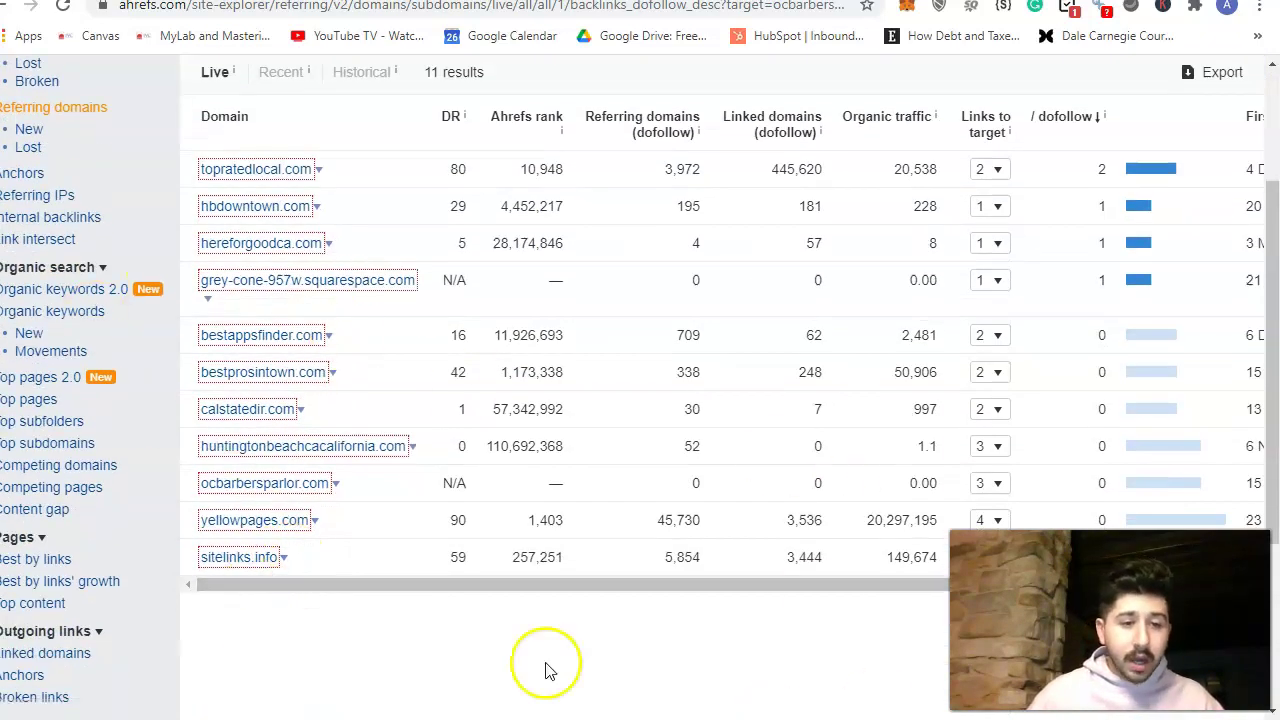
scroll(335, 580, up, 2)
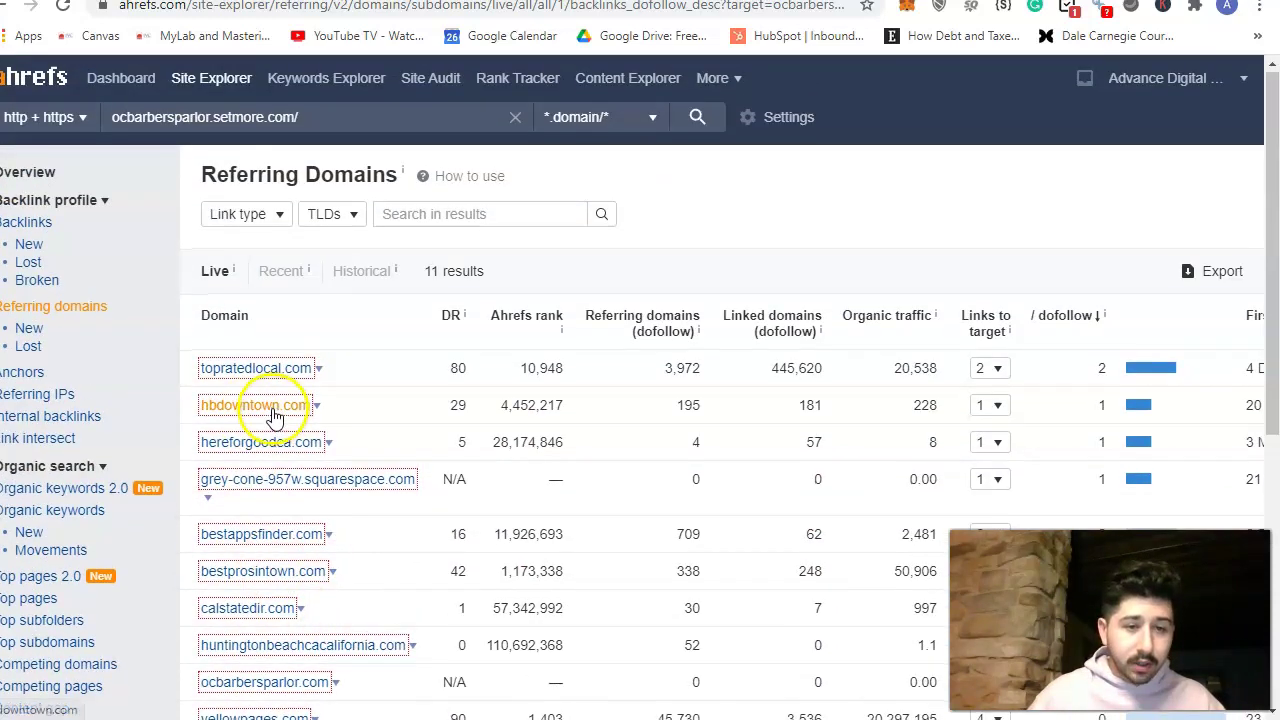
scroll(275, 415, down, 2)
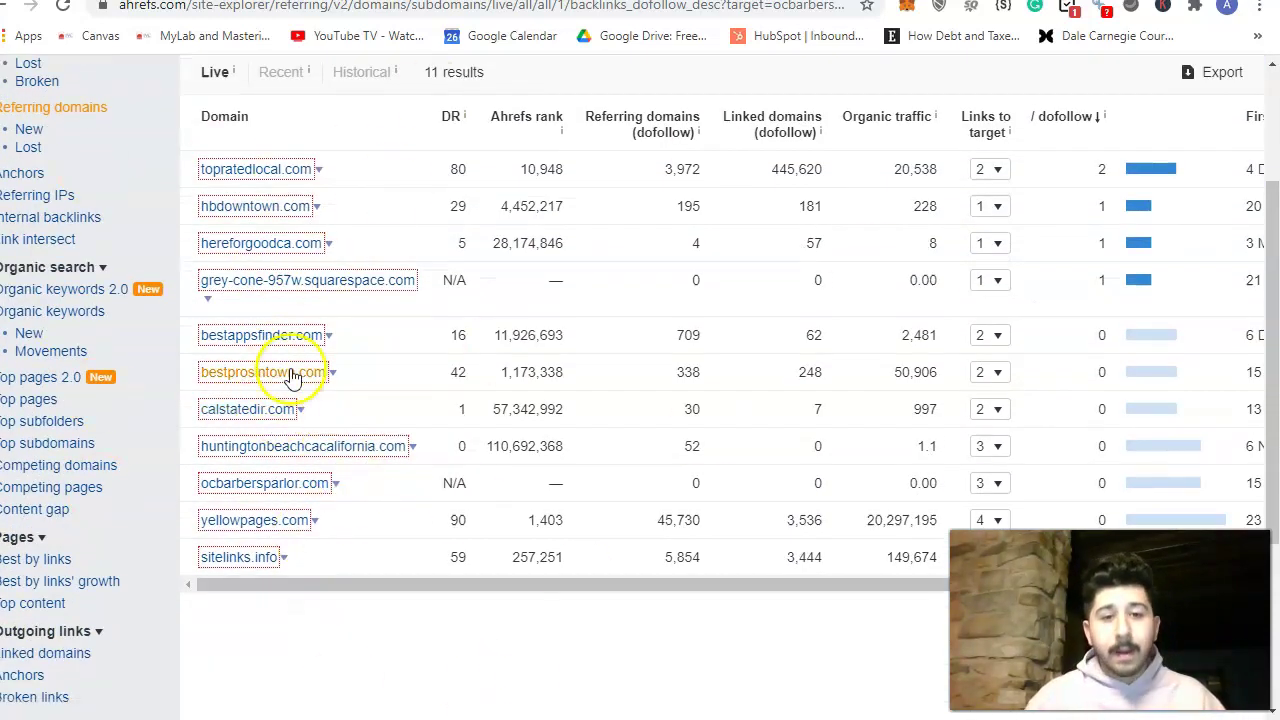
scroll(300, 372, up, 2)
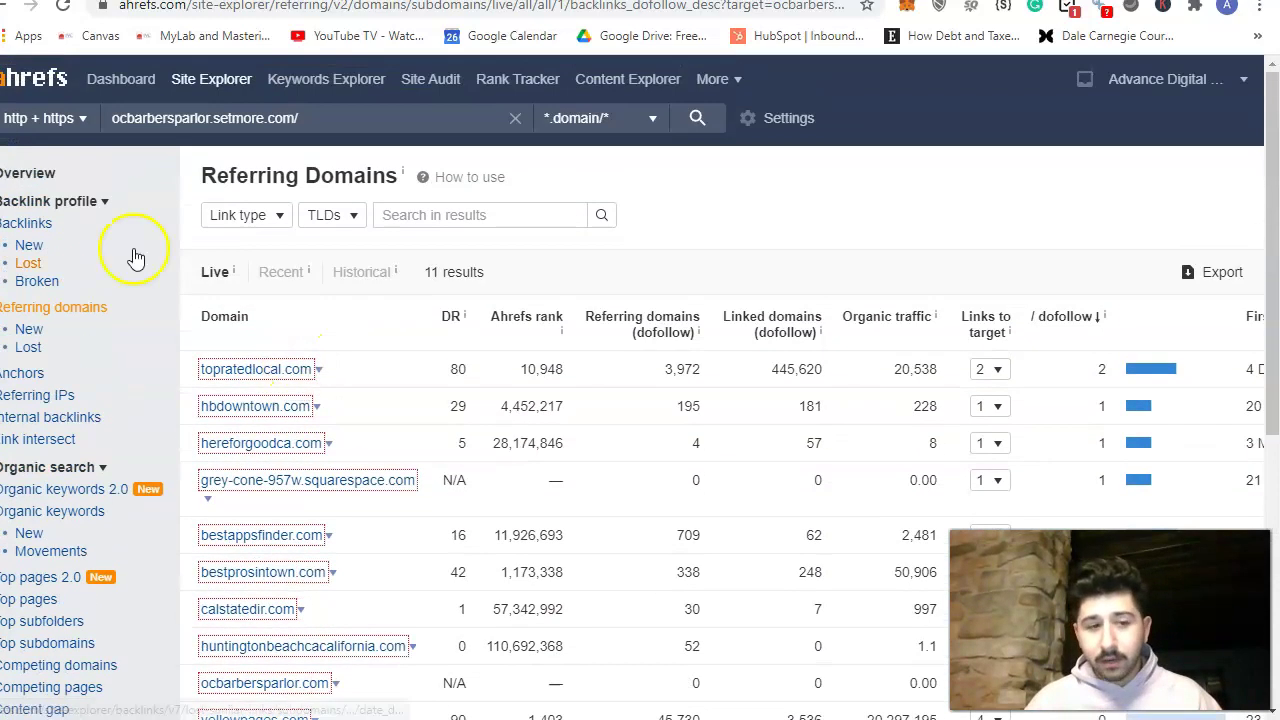
click(27, 172)
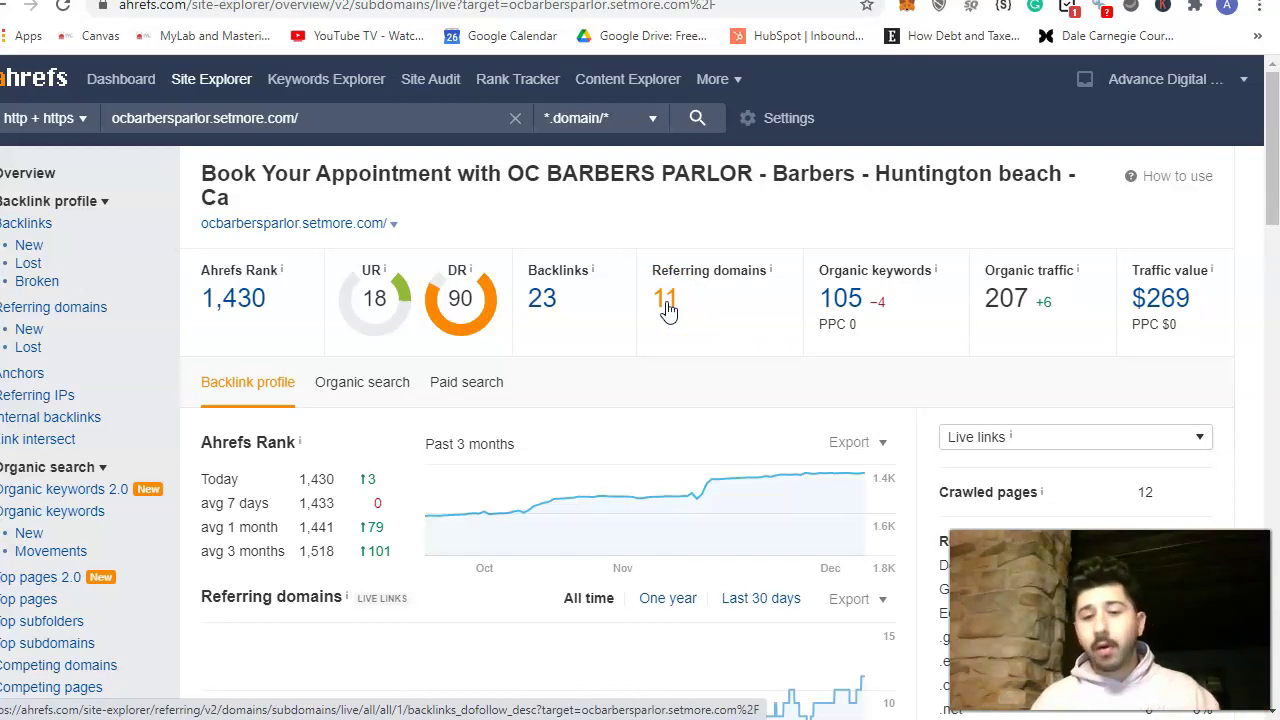
click(694, 171)
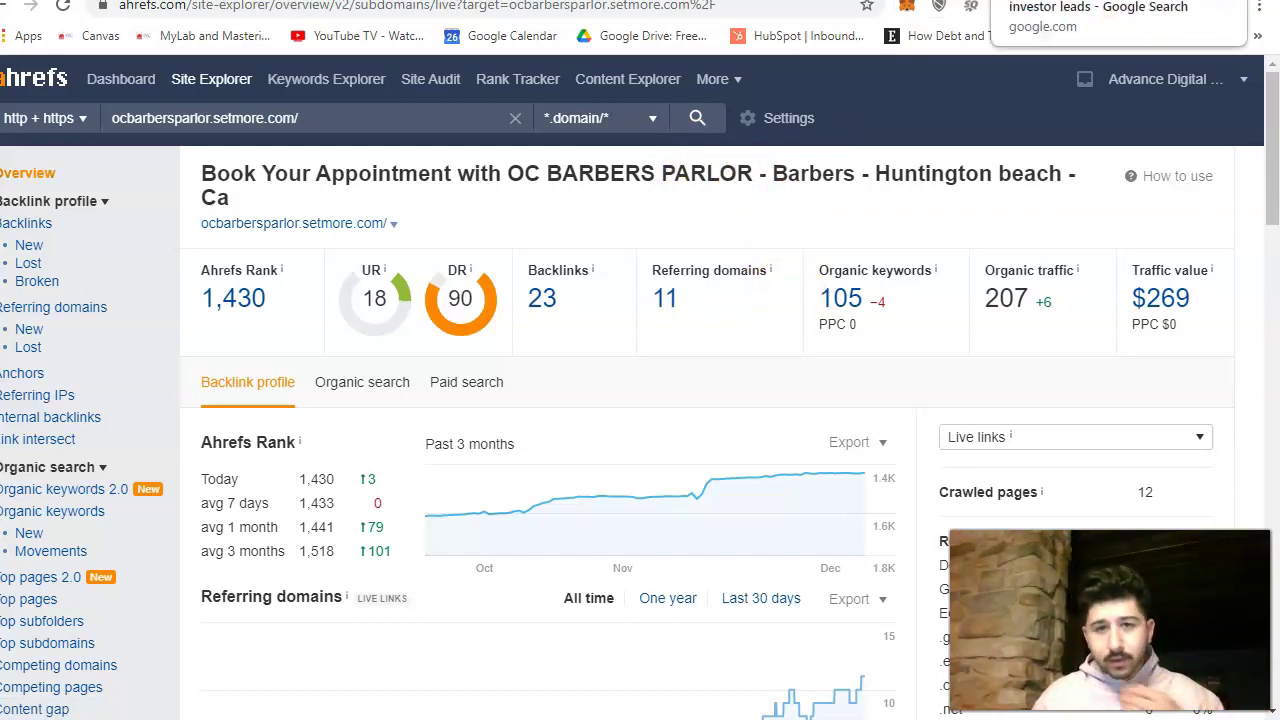
Bring up the Google 'investor leads' results and select that query for replacement.
click(1040, 0)
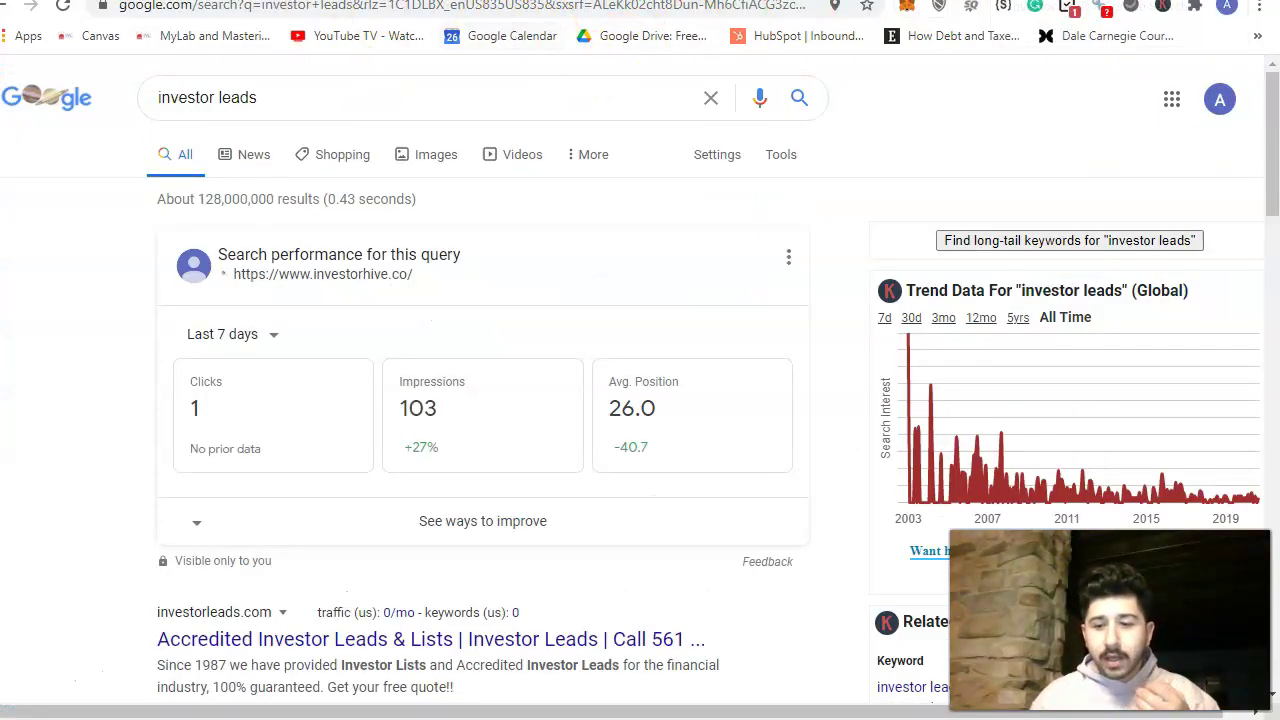
click(245, 10)
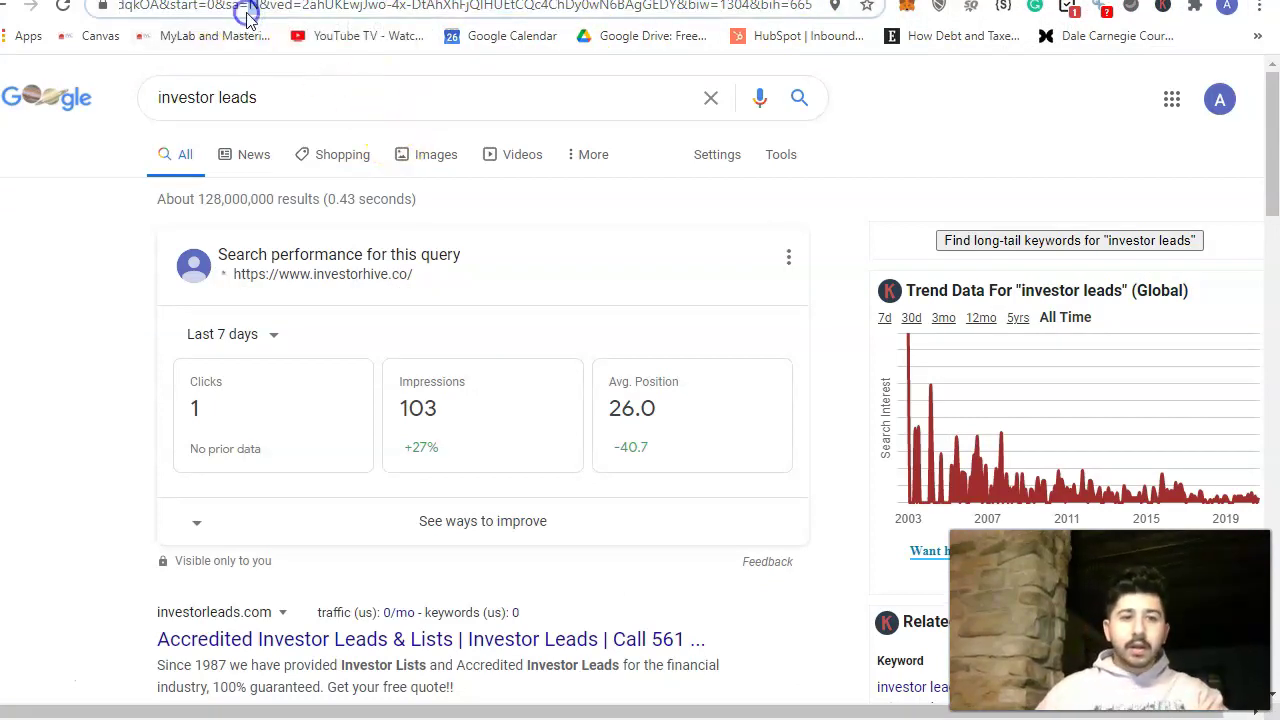
key(shift+Home)
triple_click(368, 110)
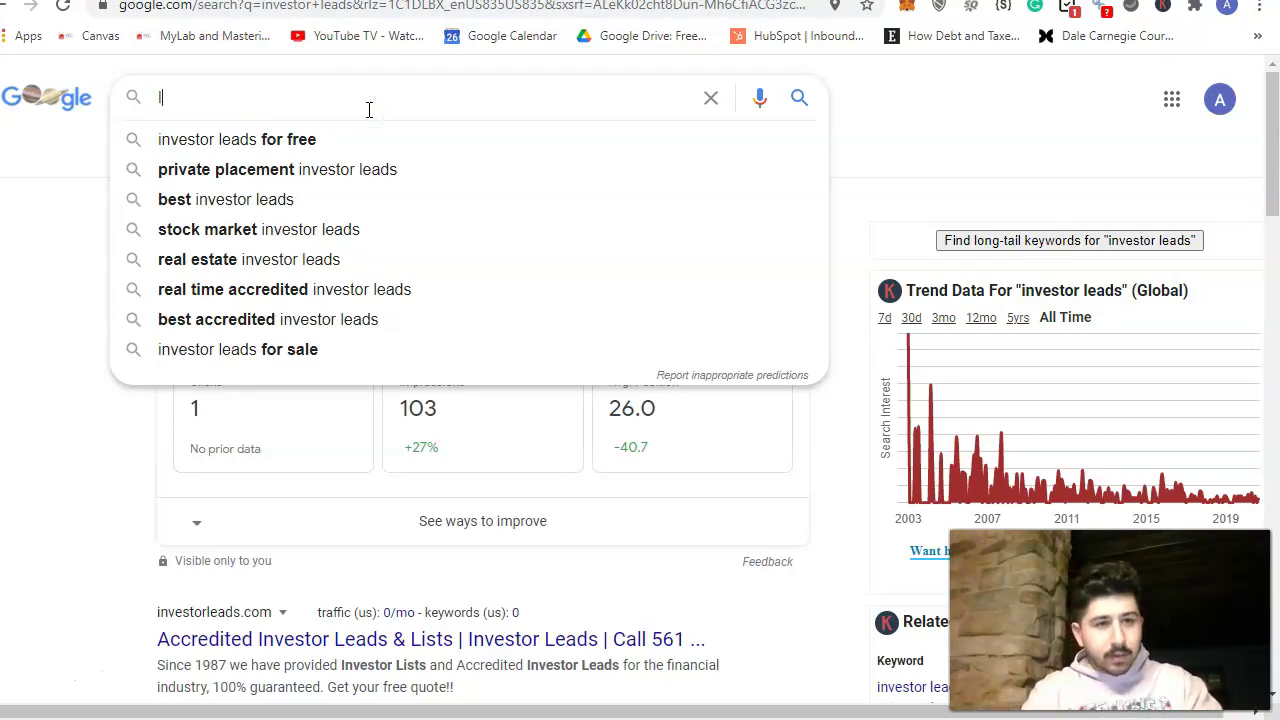
Search Google for 'lebron james' and open the LeBron James Wikipedia article.
text(ebrok)
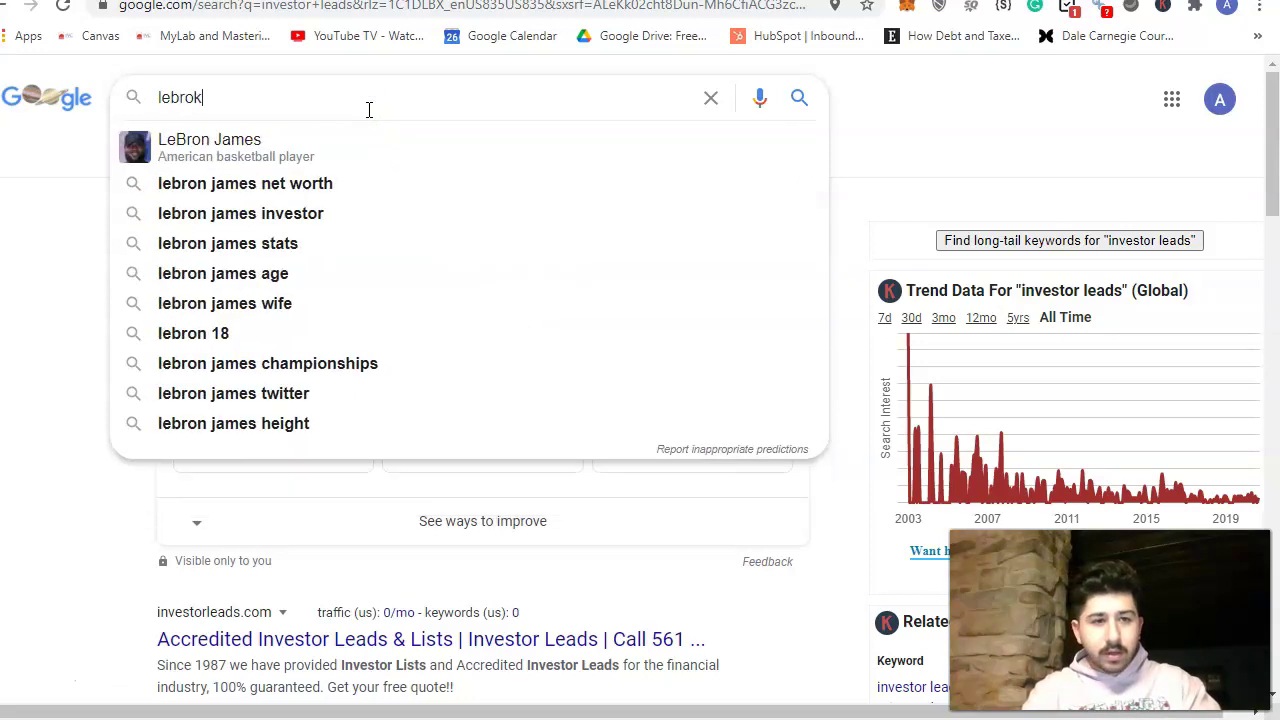
key(BackSpace)
text(n ja)
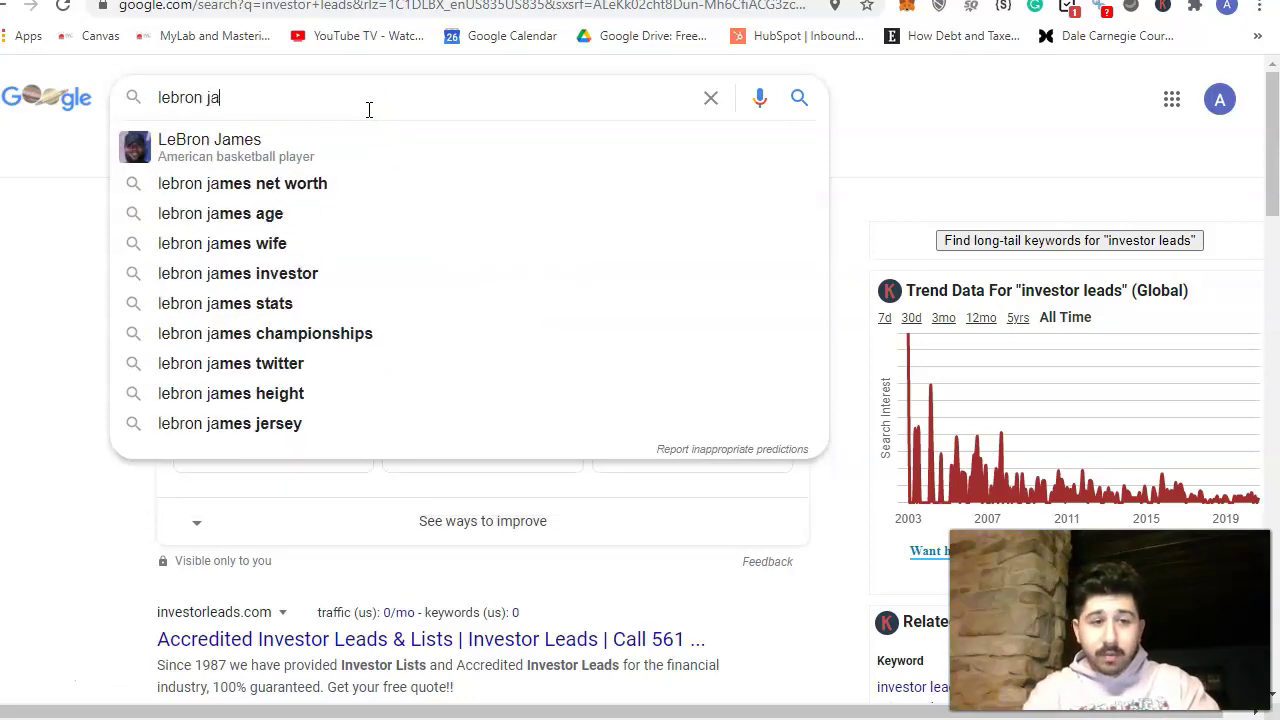
text(mes)
key(Return)
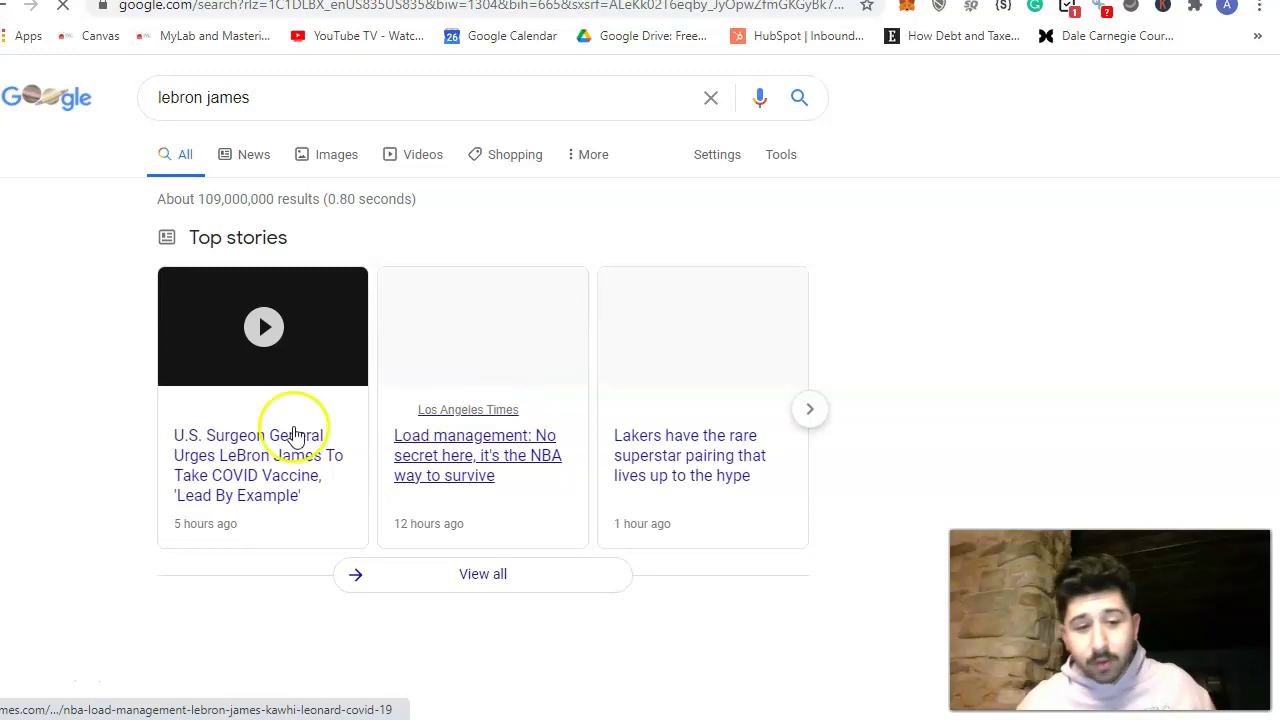
scroll(120, 450, down, 3)
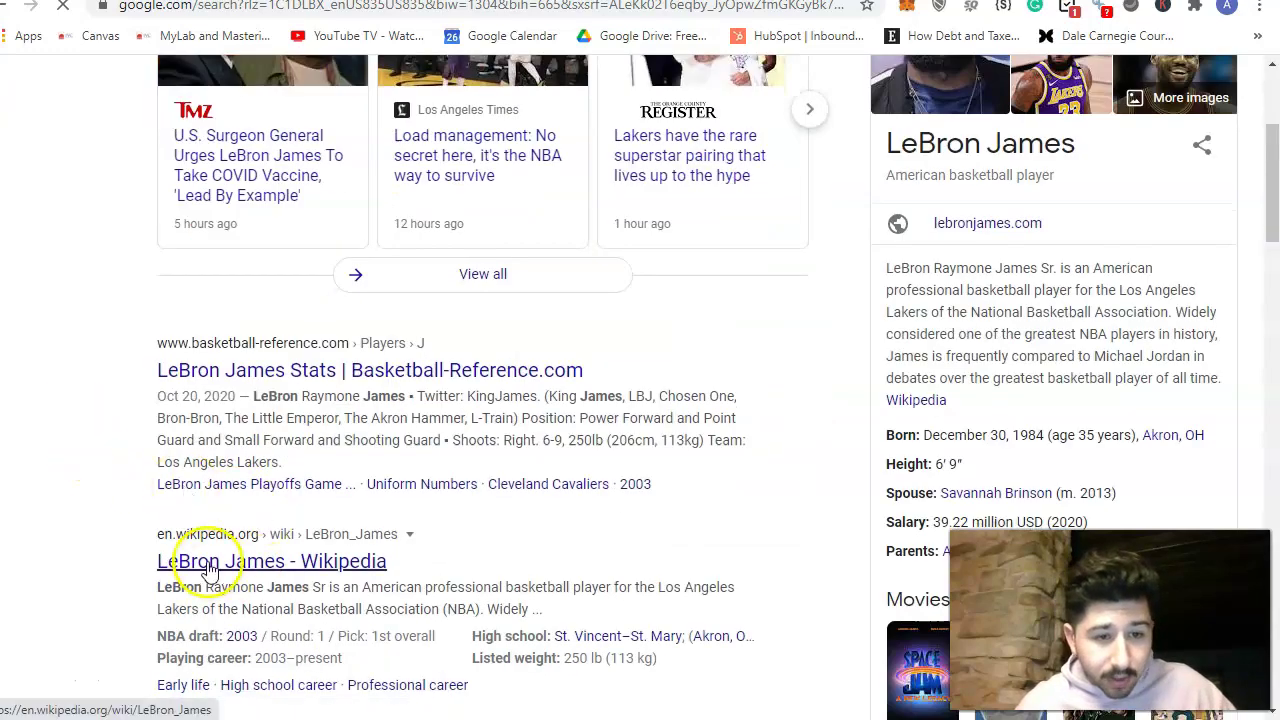
scroll(202, 555, down, 1)
scroll(205, 480, down, 3)
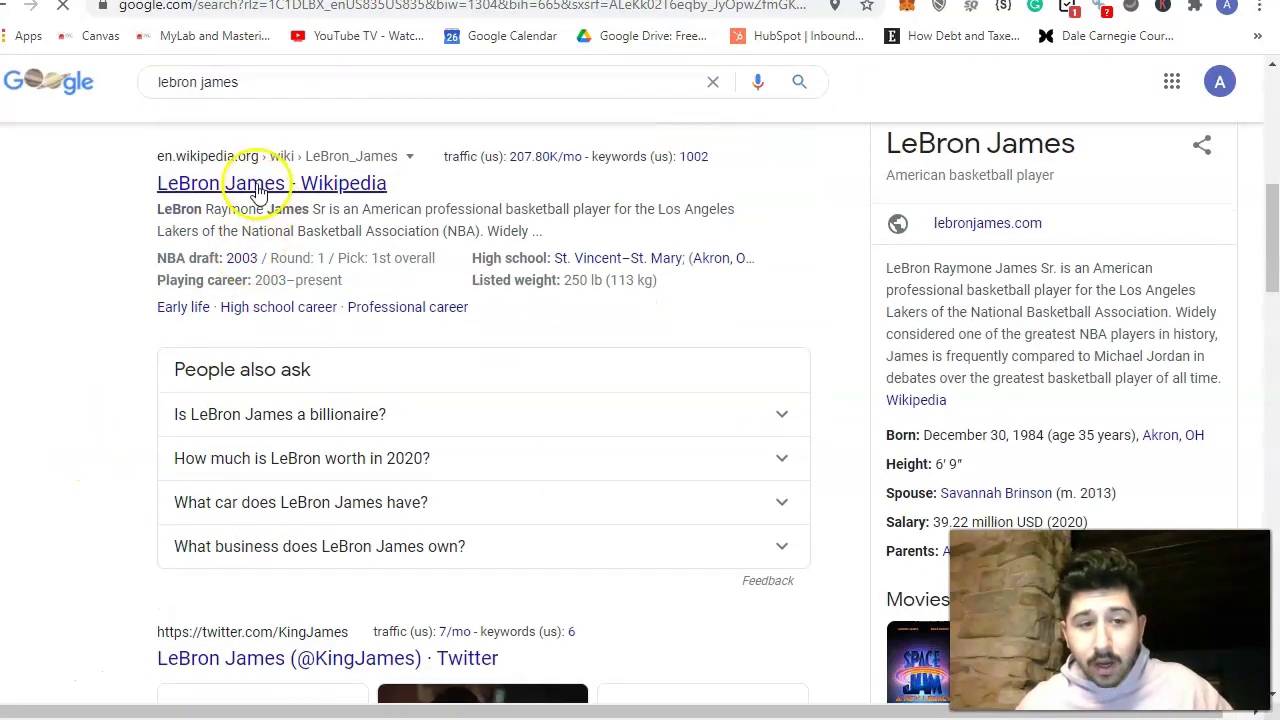
click(250, 188)
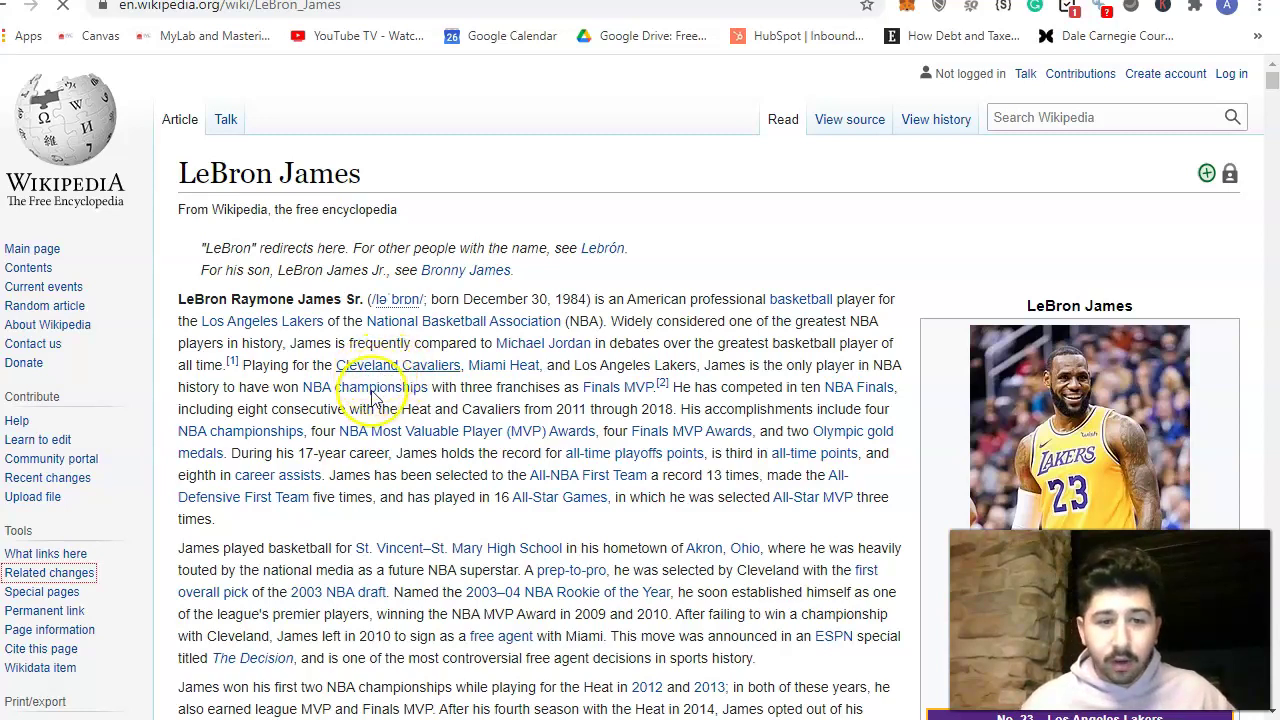
Follow the Los Angeles Lakers link from the LeBron James article.
click(283, 322)
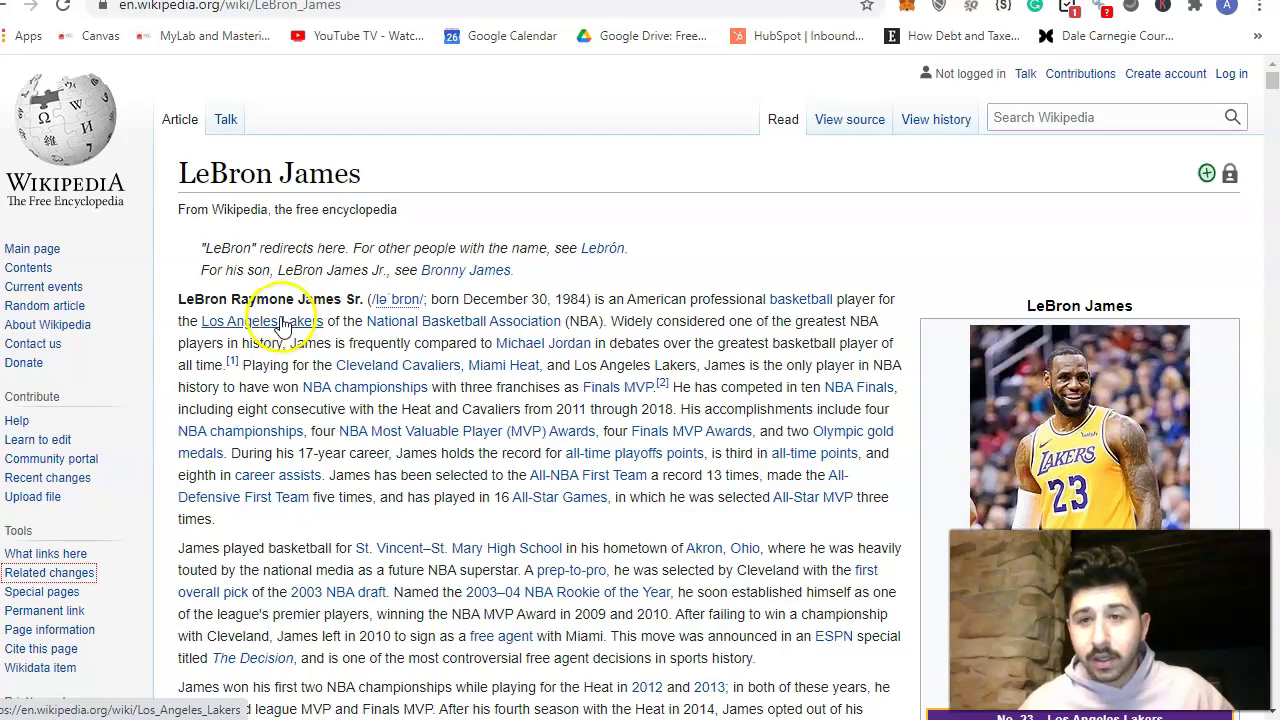
click(278, 321)
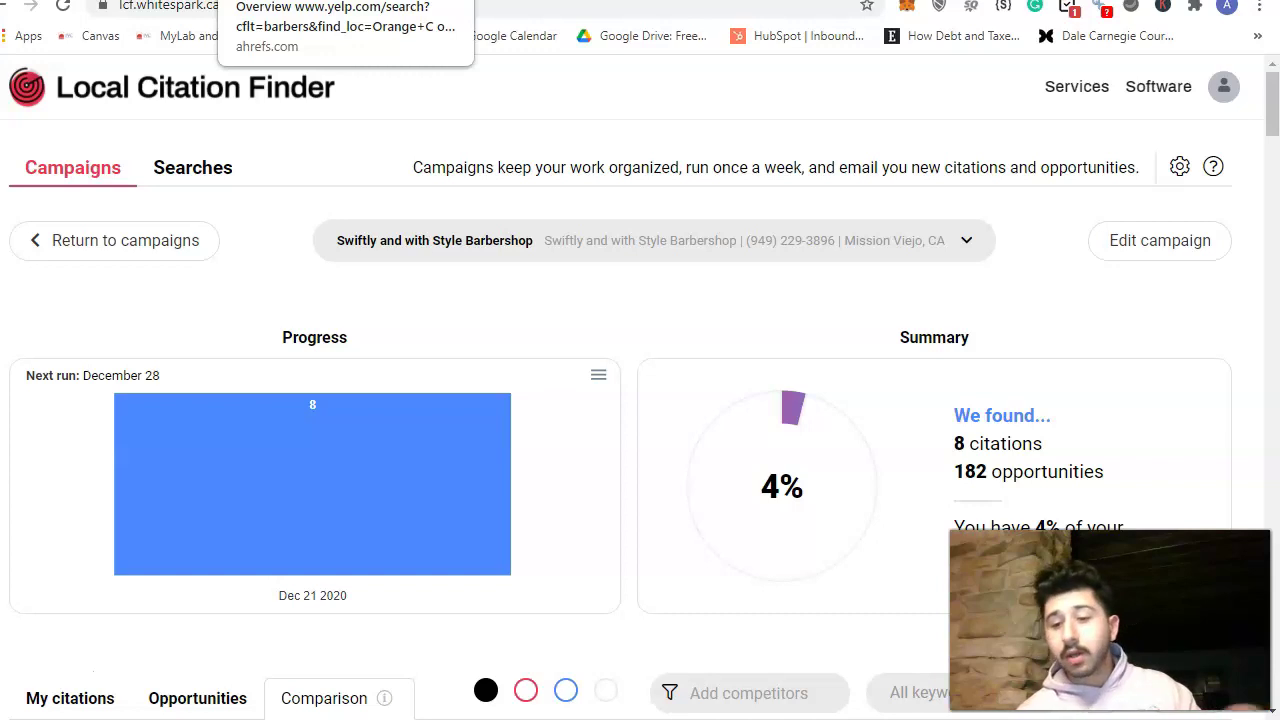
Cycle past the Ahrefs Yelp and linktr.ee overviews to the 50-keyword Barber list.
key(ctrl+Tab)
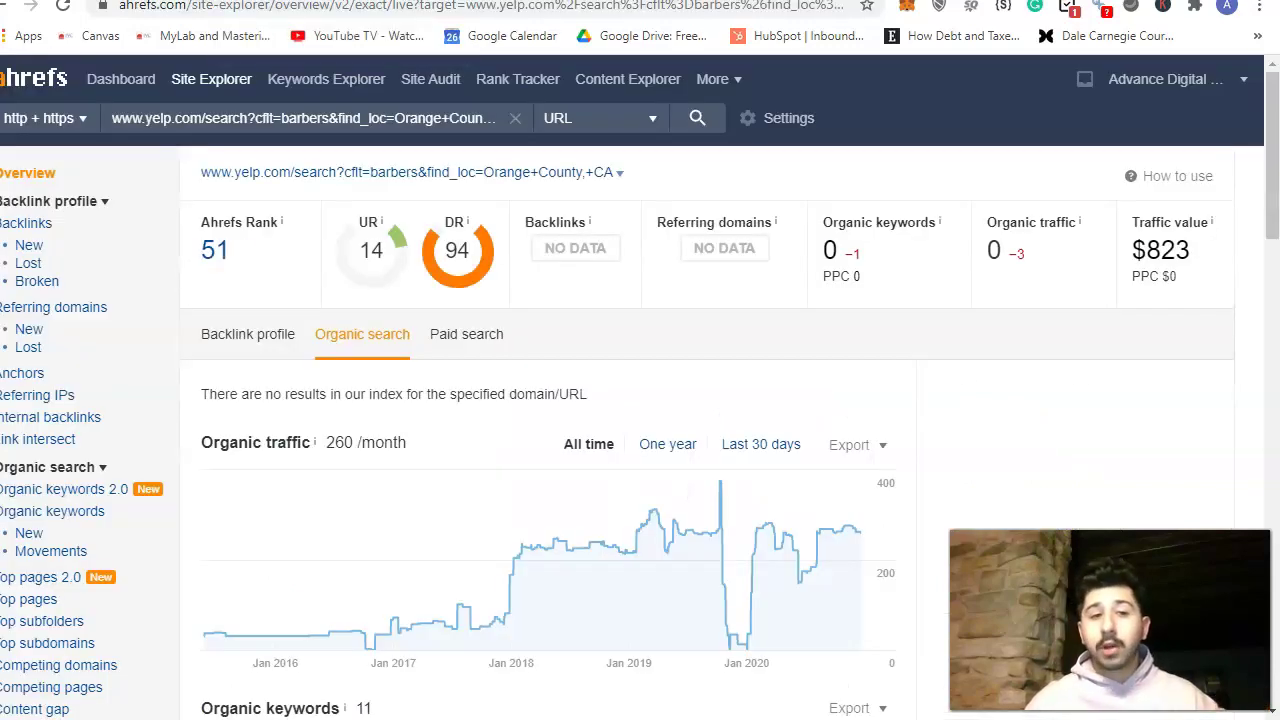
key(ctrl+Tab)
key(ctrl+Tab)
key(ctrl+Tab)
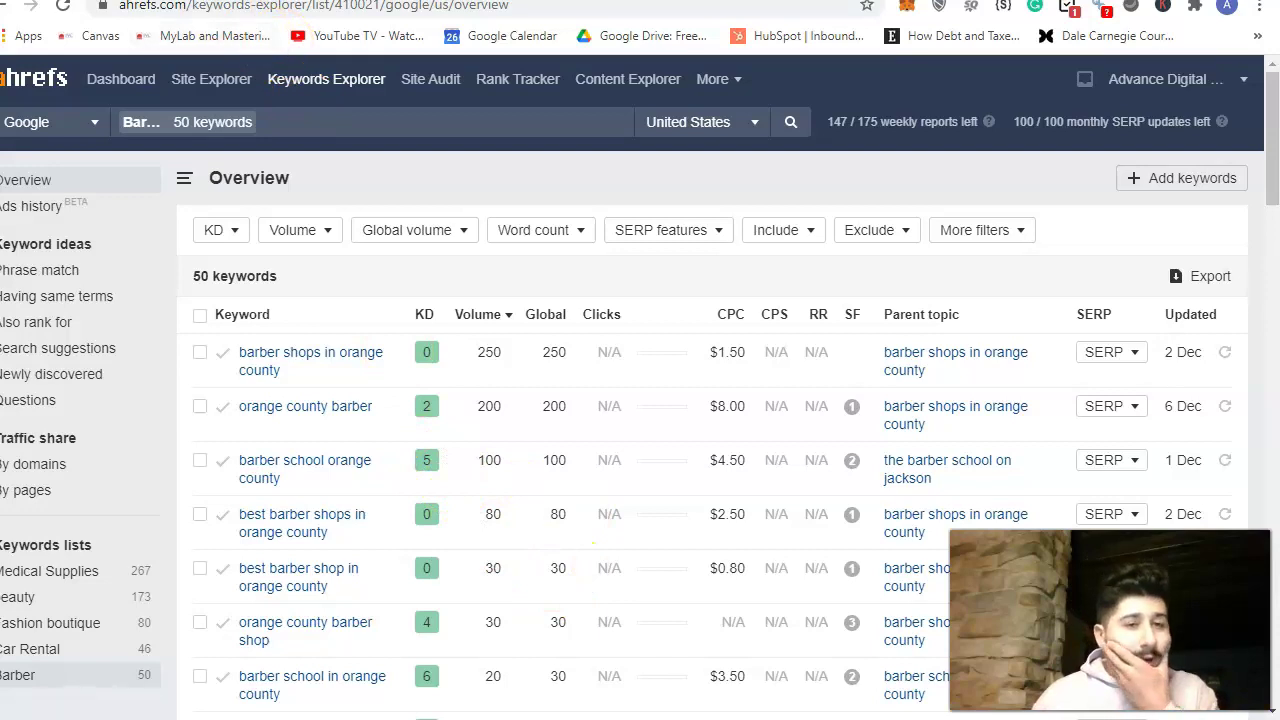
click(260, 3)
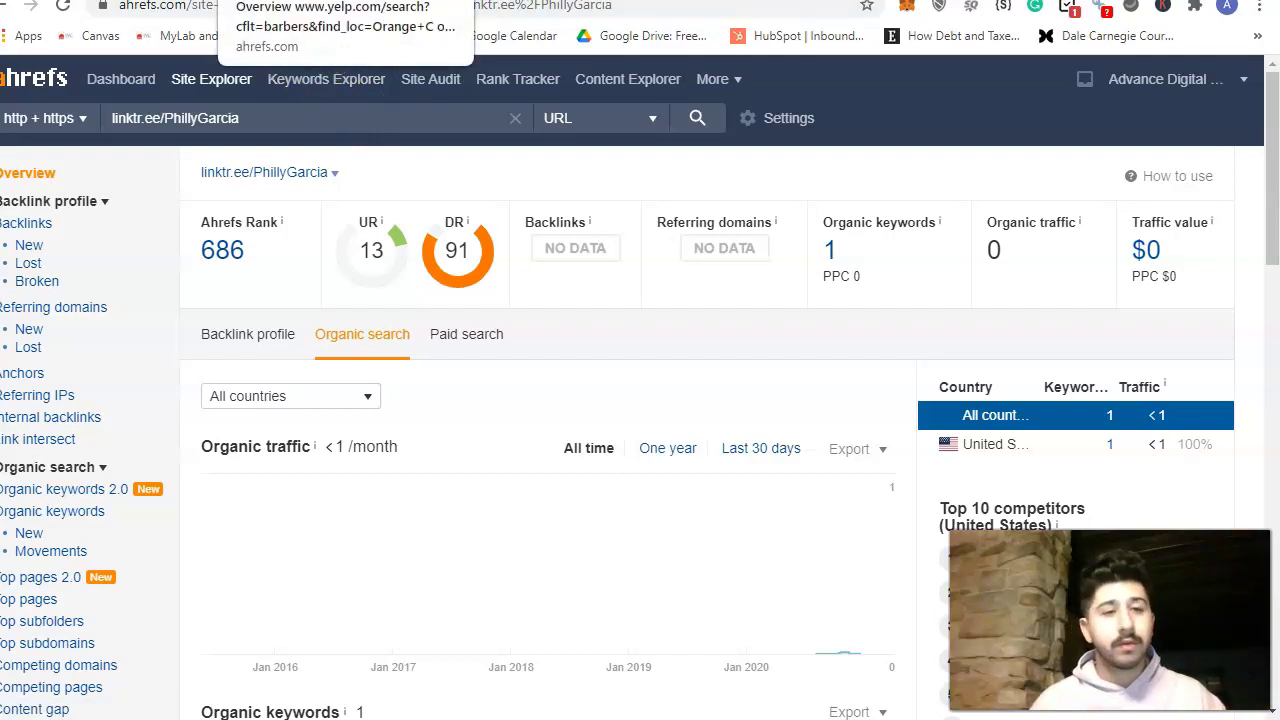
click(540, 0)
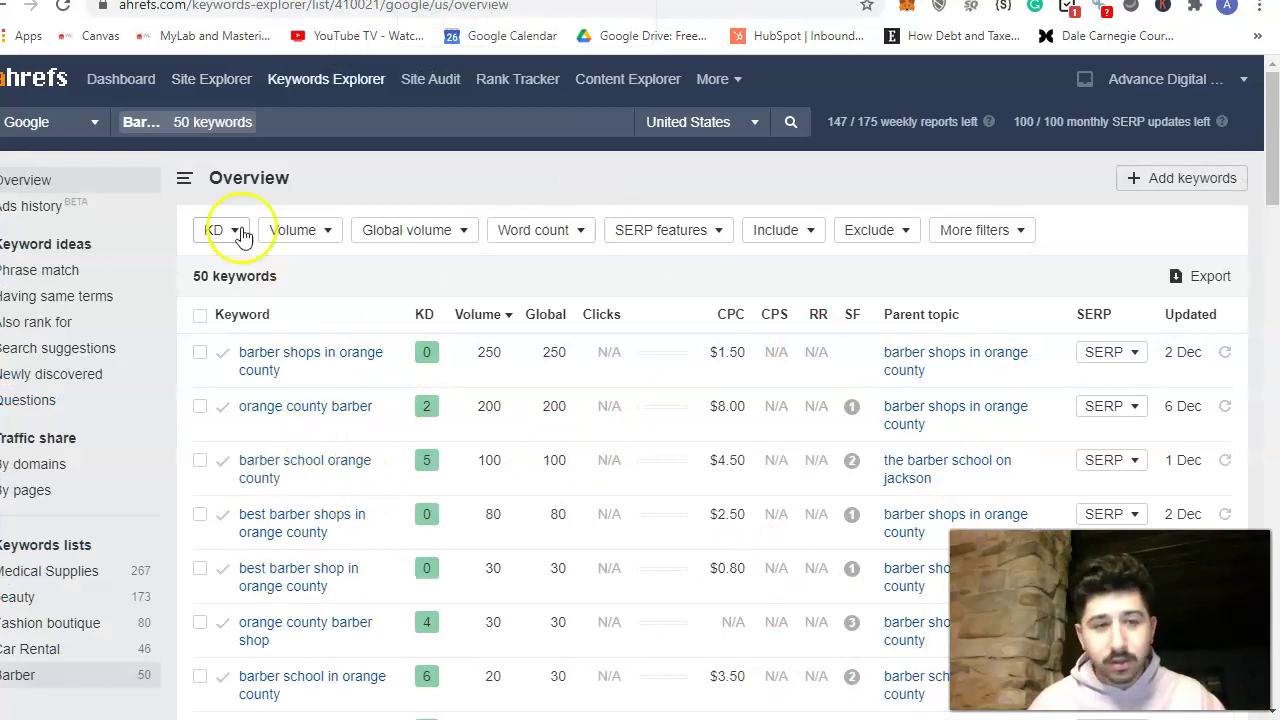
Return to the Swiftly and with Style Barbershop campaign and scroll to its citation Comparison table.
click(230, 0)
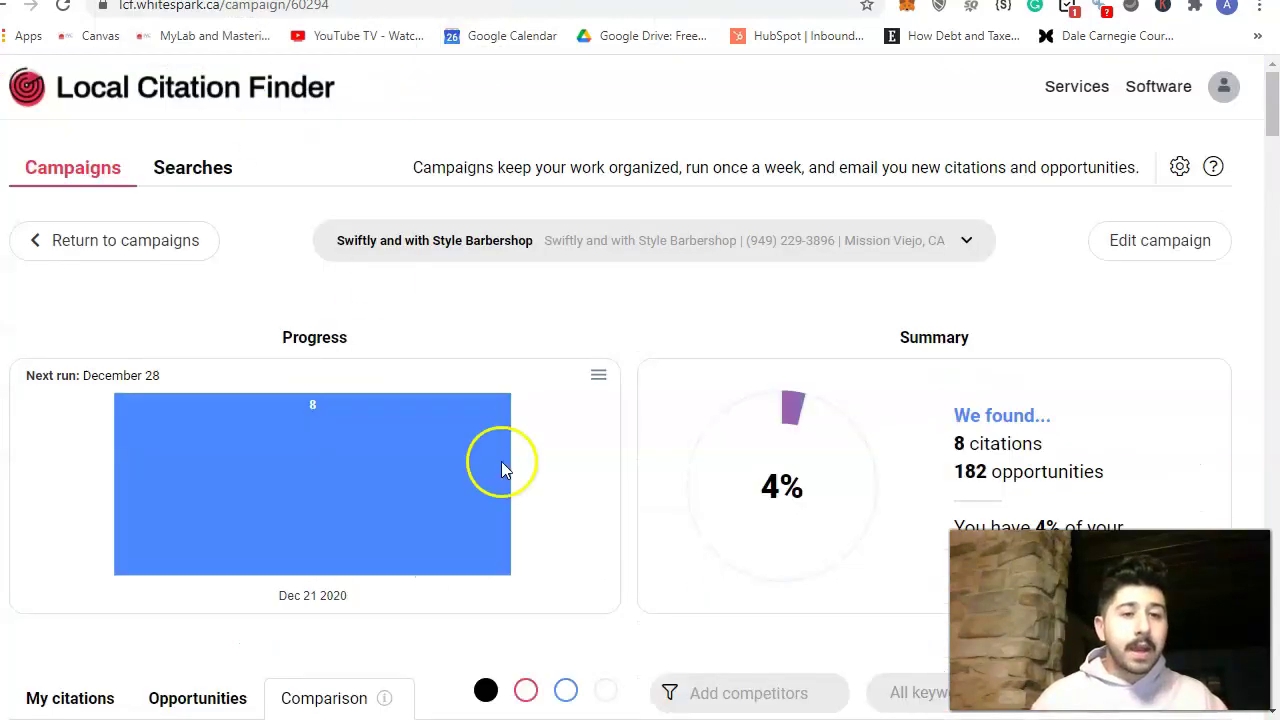
scroll(500, 470, down, 5)
scroll(300, 397, up, 2)
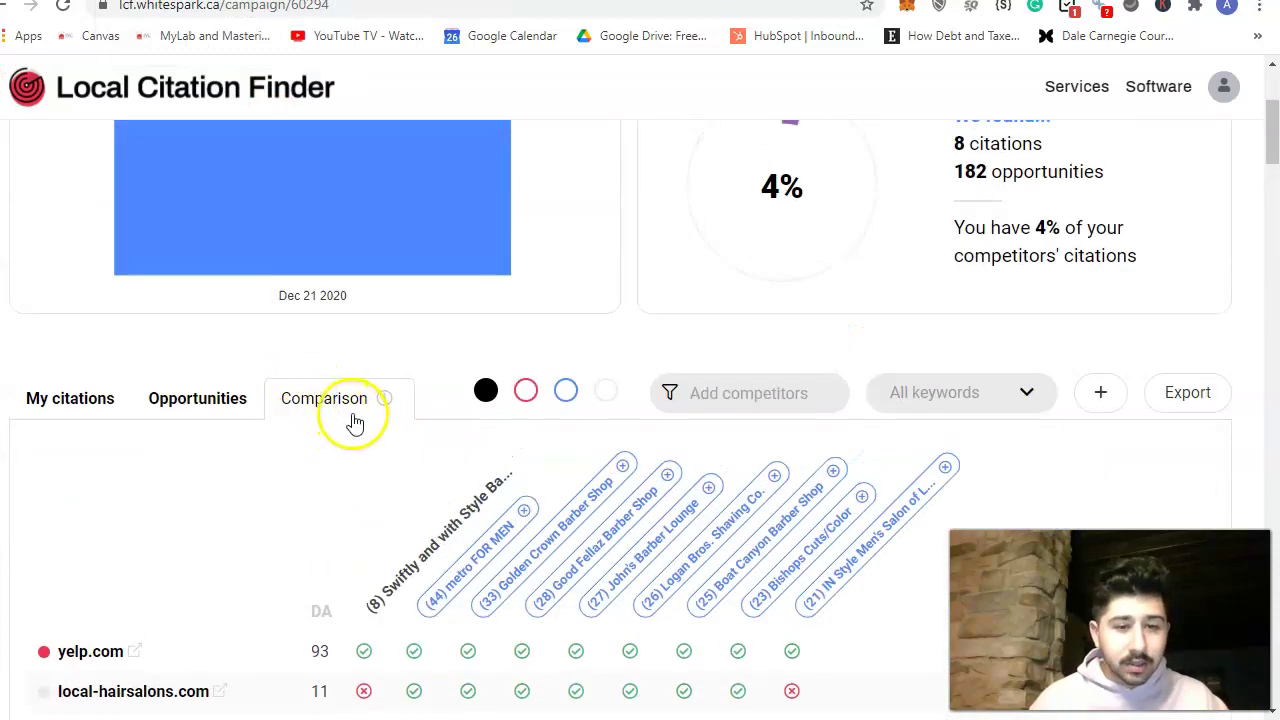
scroll(362, 443, down, 1)
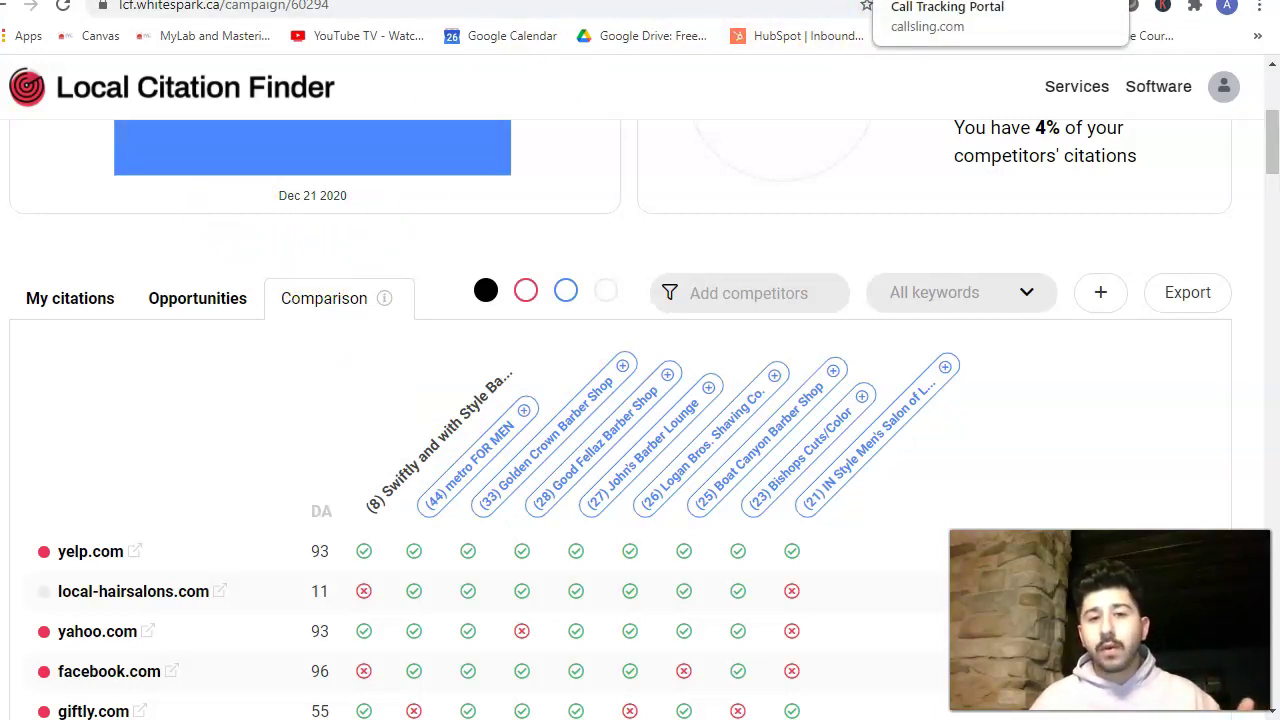
Bring up the 'orange county barber' Google results and scroll through the local map listings.
click(520, 0)
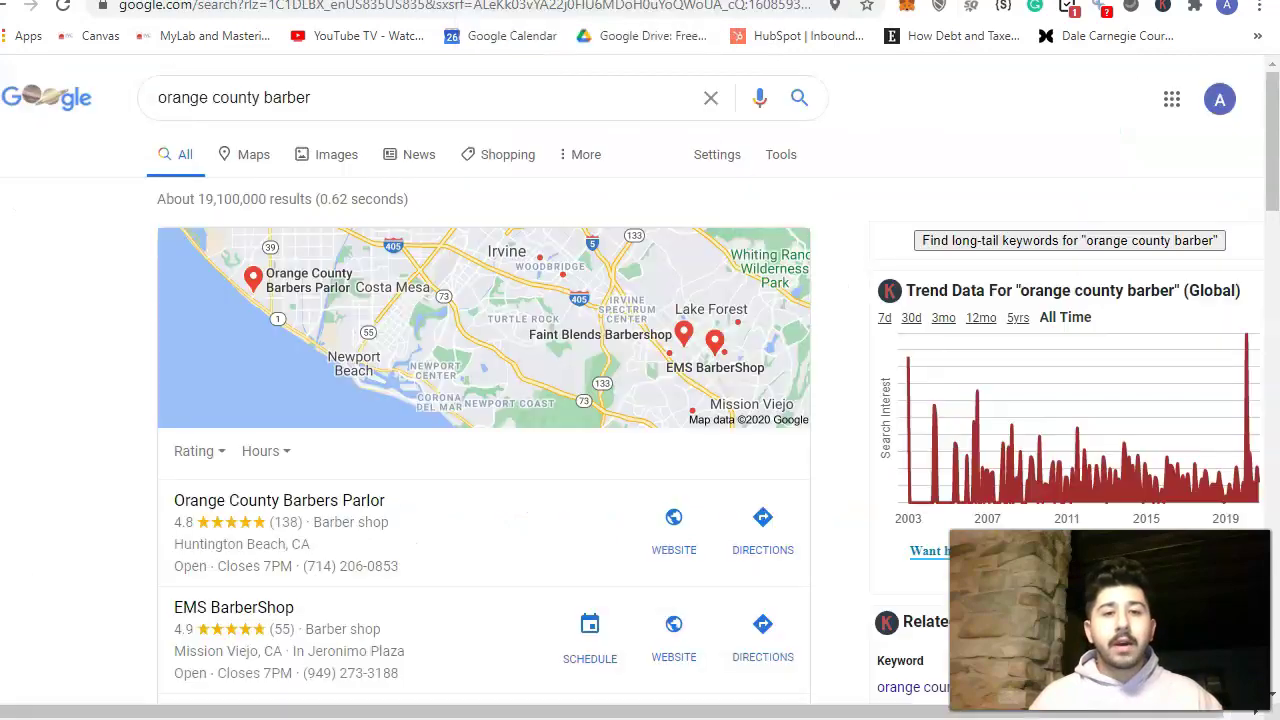
scroll(286, 514, down, 5)
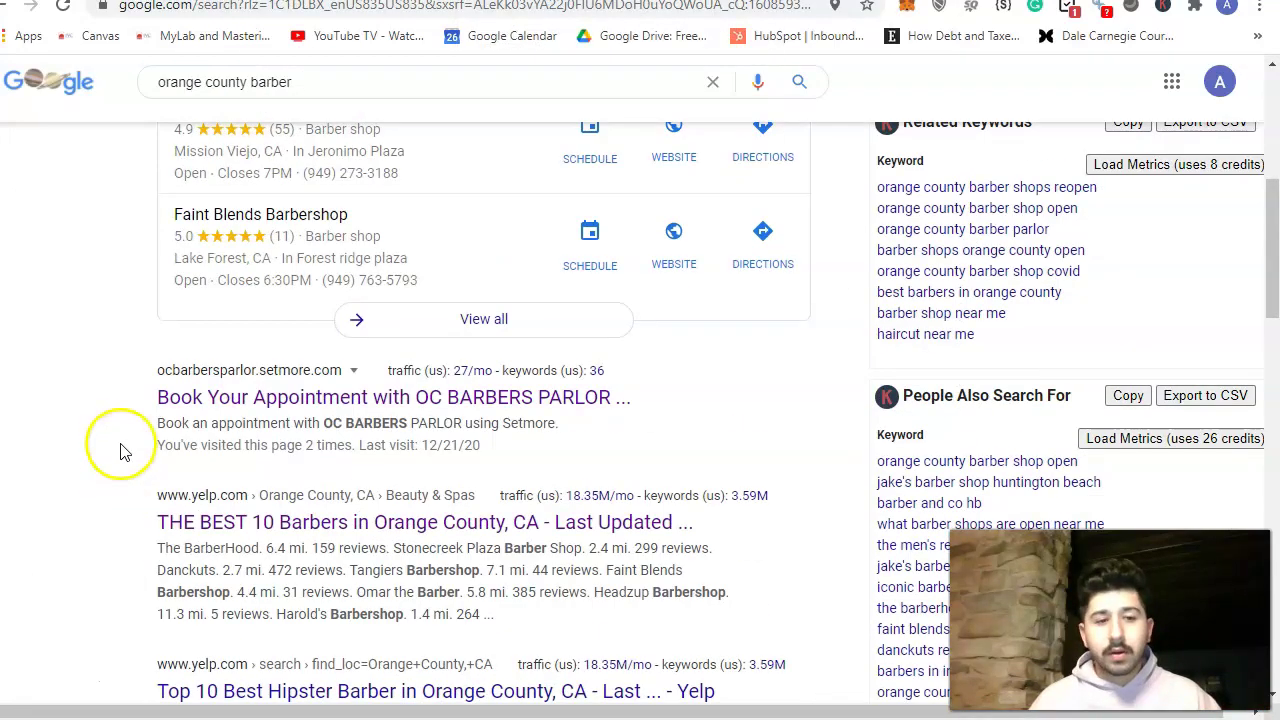
scroll(78, 323, up, 1)
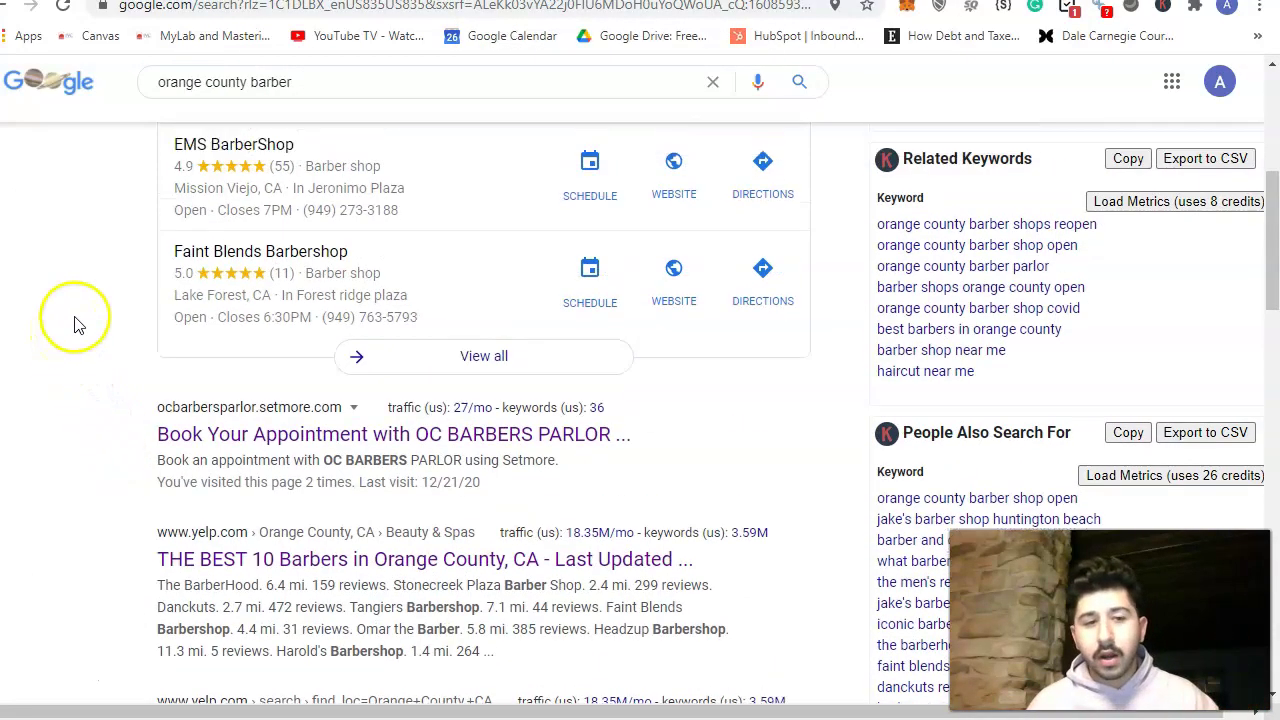
scroll(78, 323, up, 2)
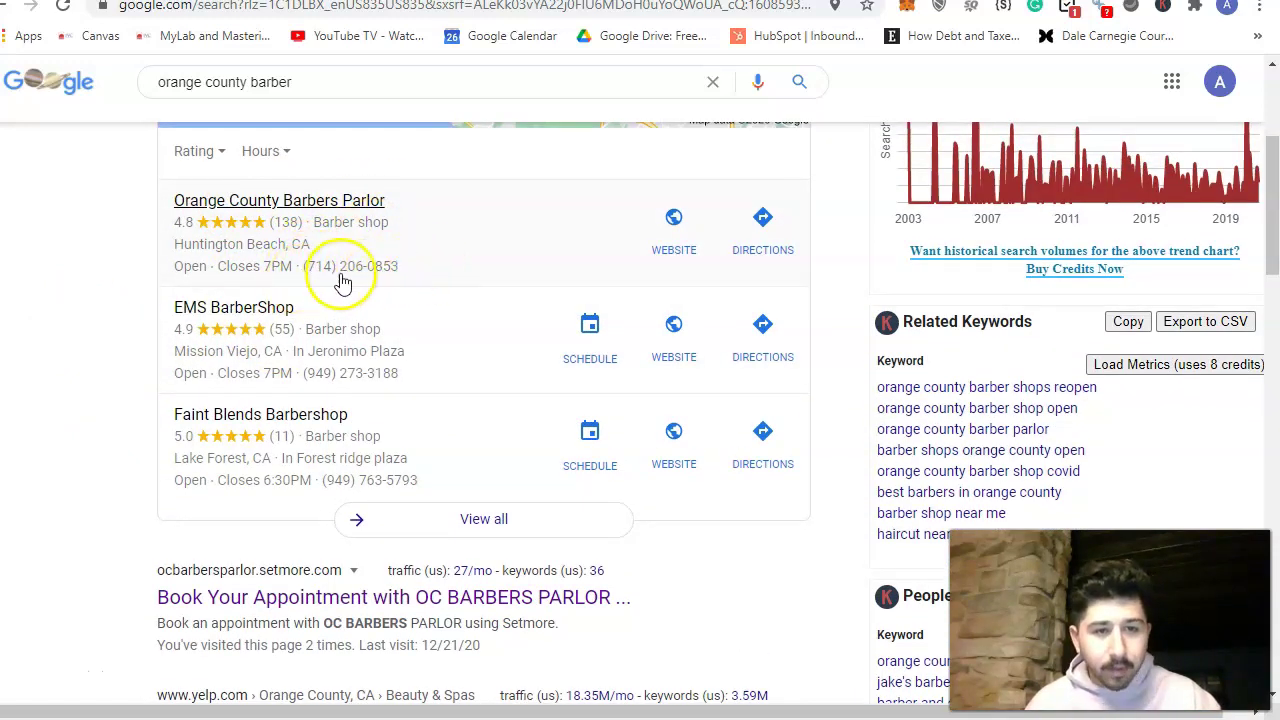
scroll(488, 370, up, 1)
scroll(363, 557, up, 2)
scroll(371, 529, down, 3)
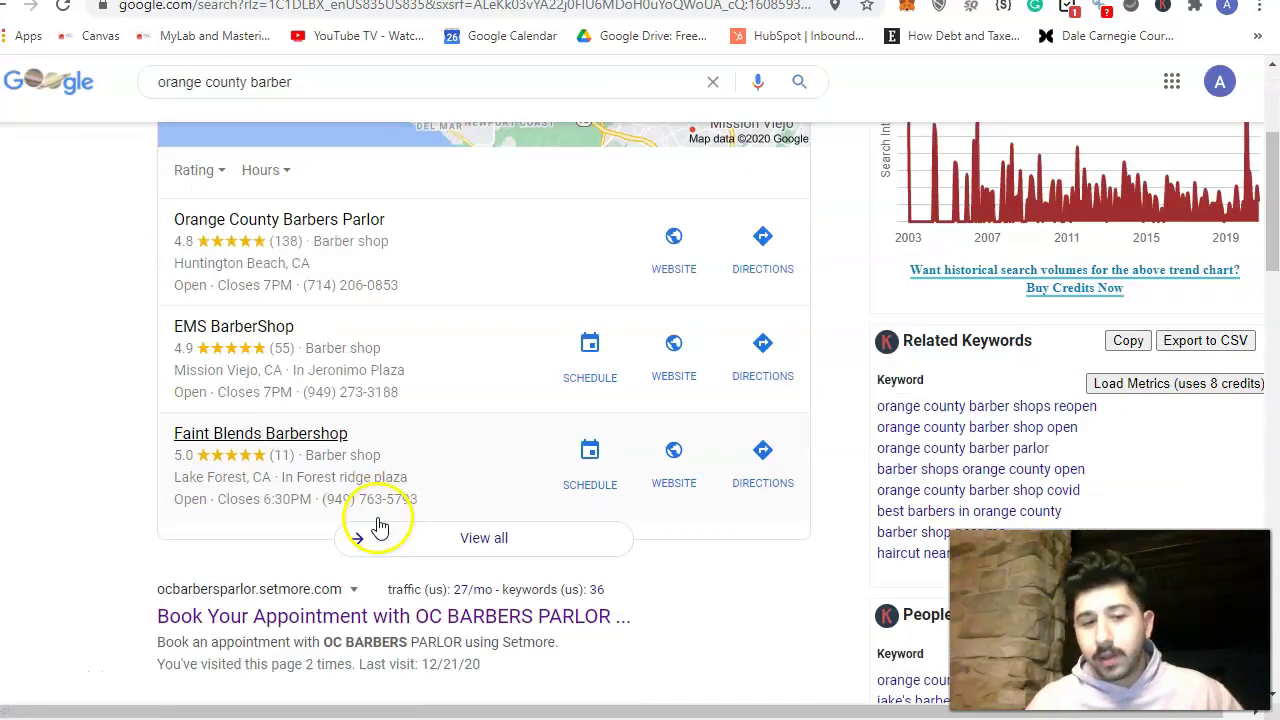
View the full local barbershop list, go back, and rerun the 'orange county barber' search.
click(510, 530)
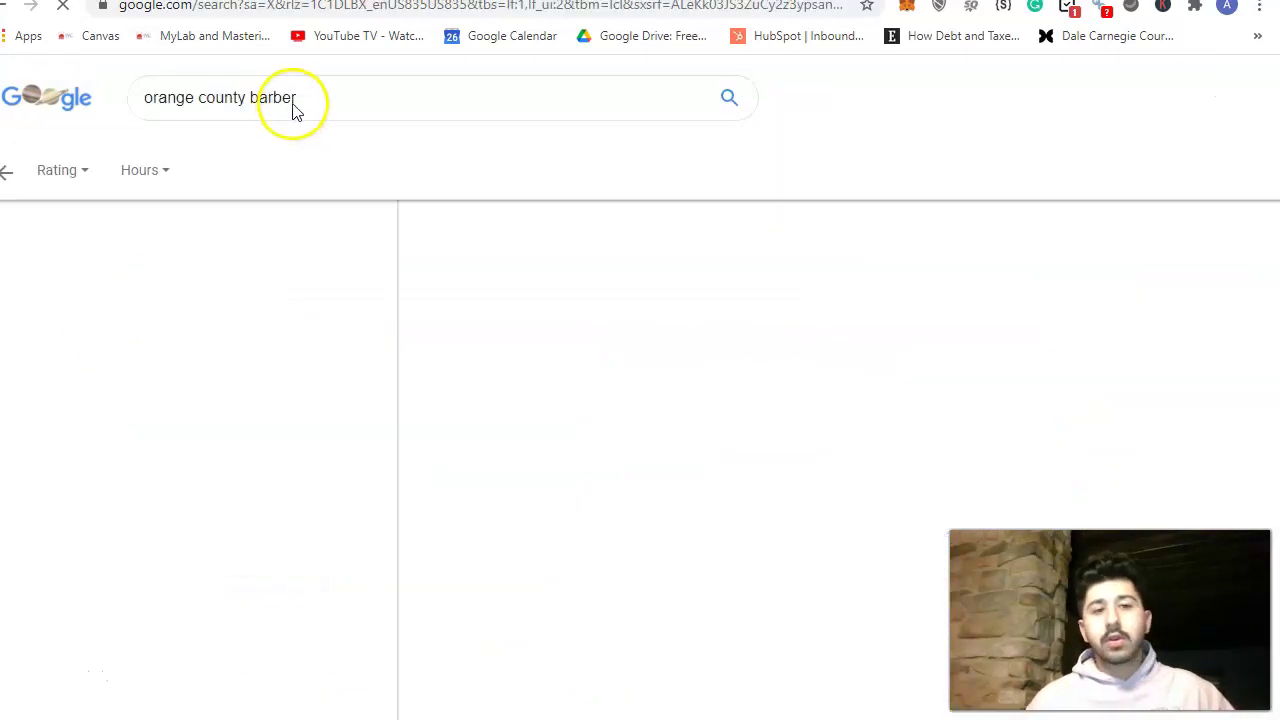
click(6, 172)
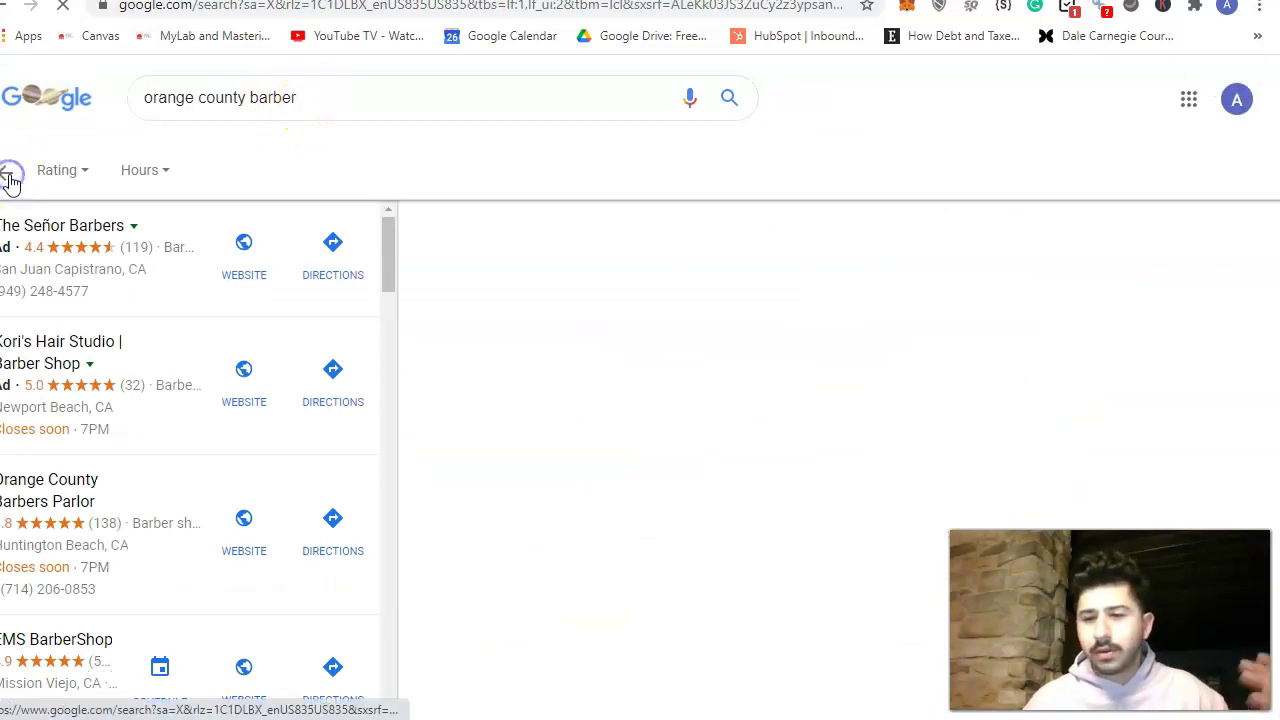
click(335, 98)
key(Return)
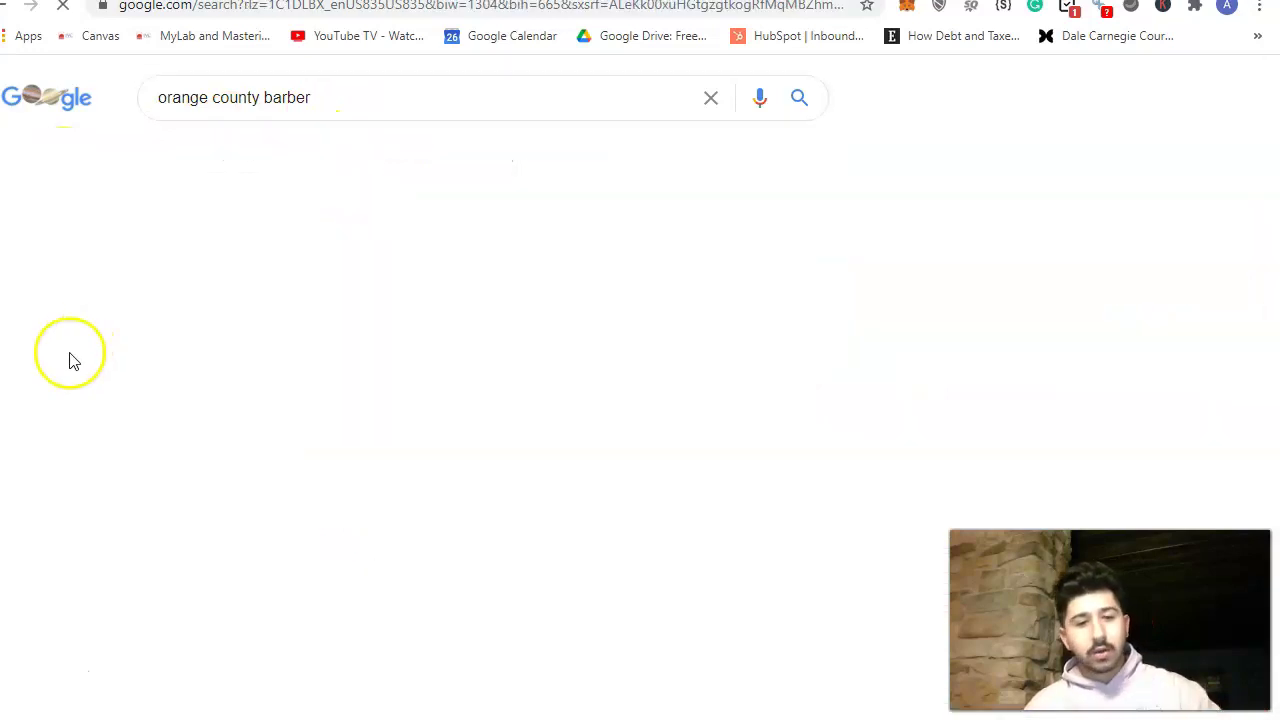
scroll(66, 378, down, 1)
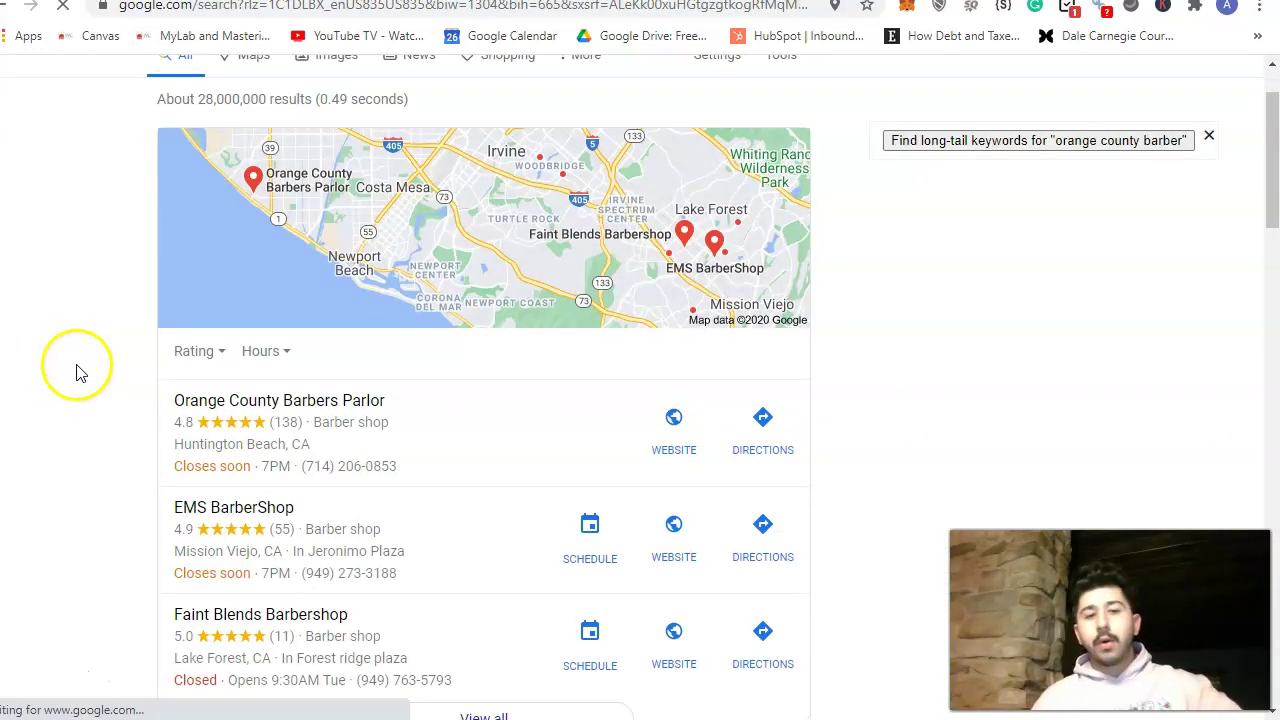
scroll(270, 480, down, 1)
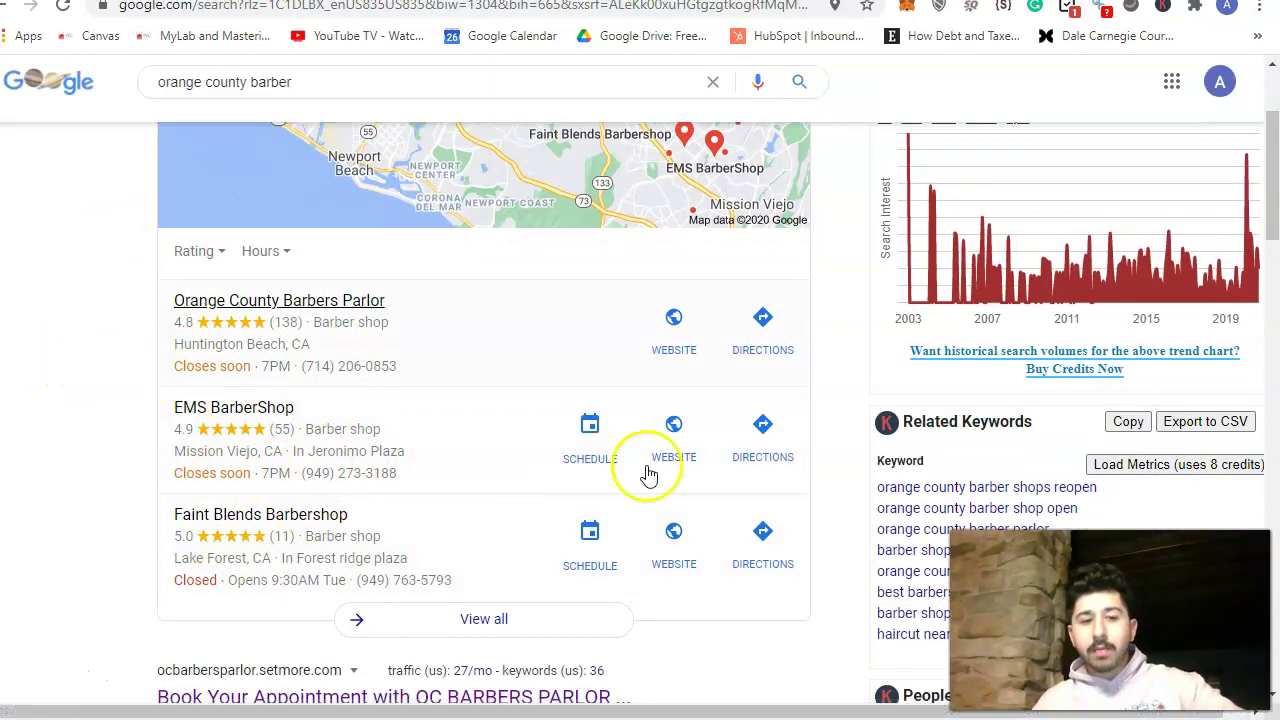
scroll(124, 492, up, 2)
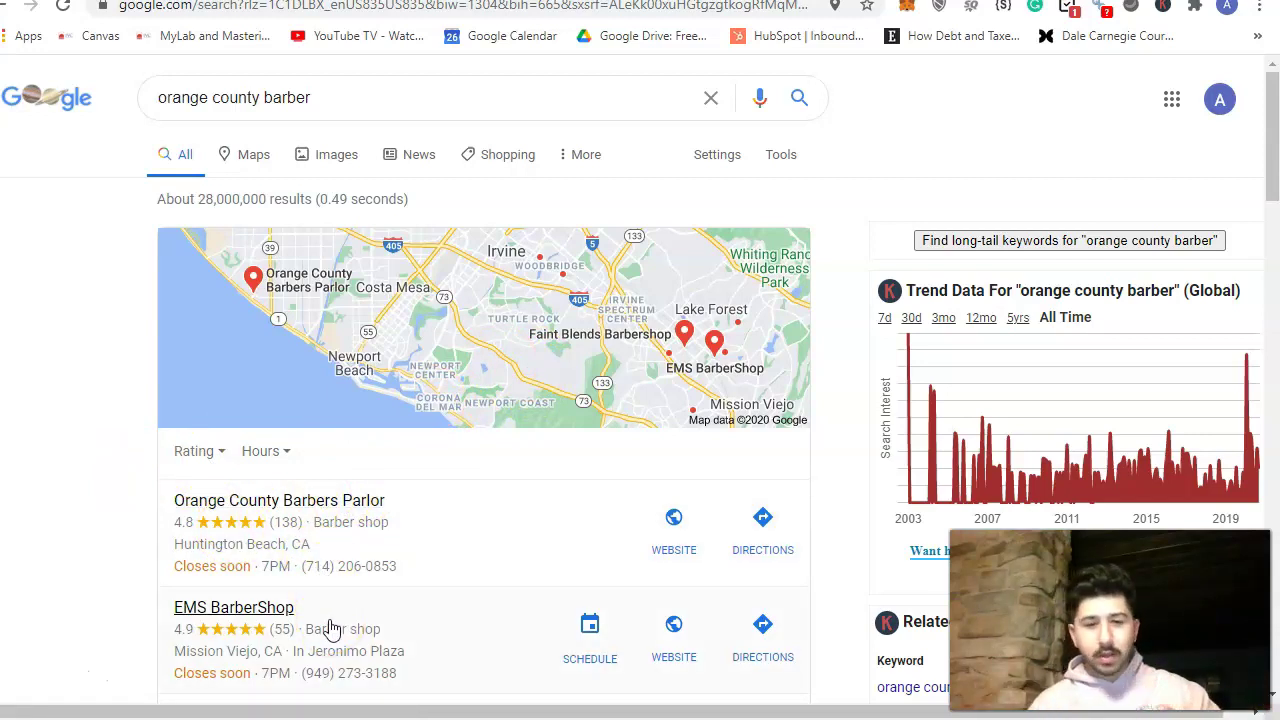
click(333, 505)
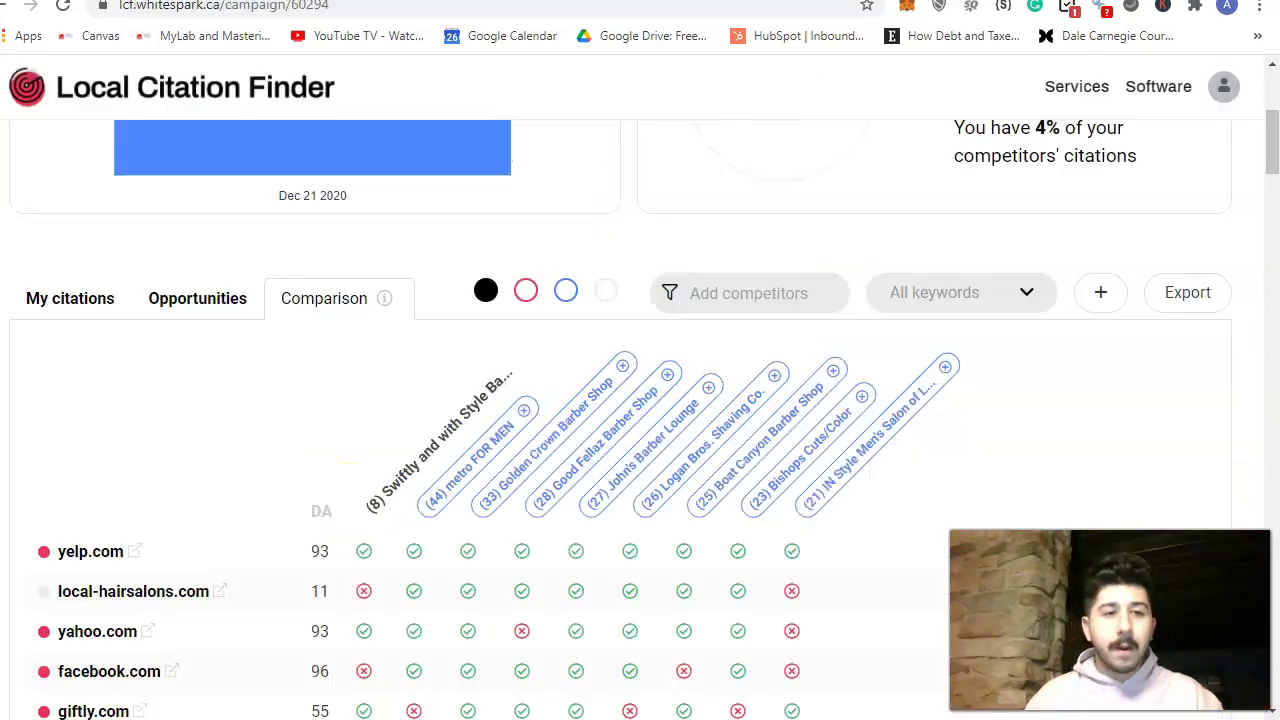
scroll(414, 320, up, 5)
scroll(617, 372, down, 2)
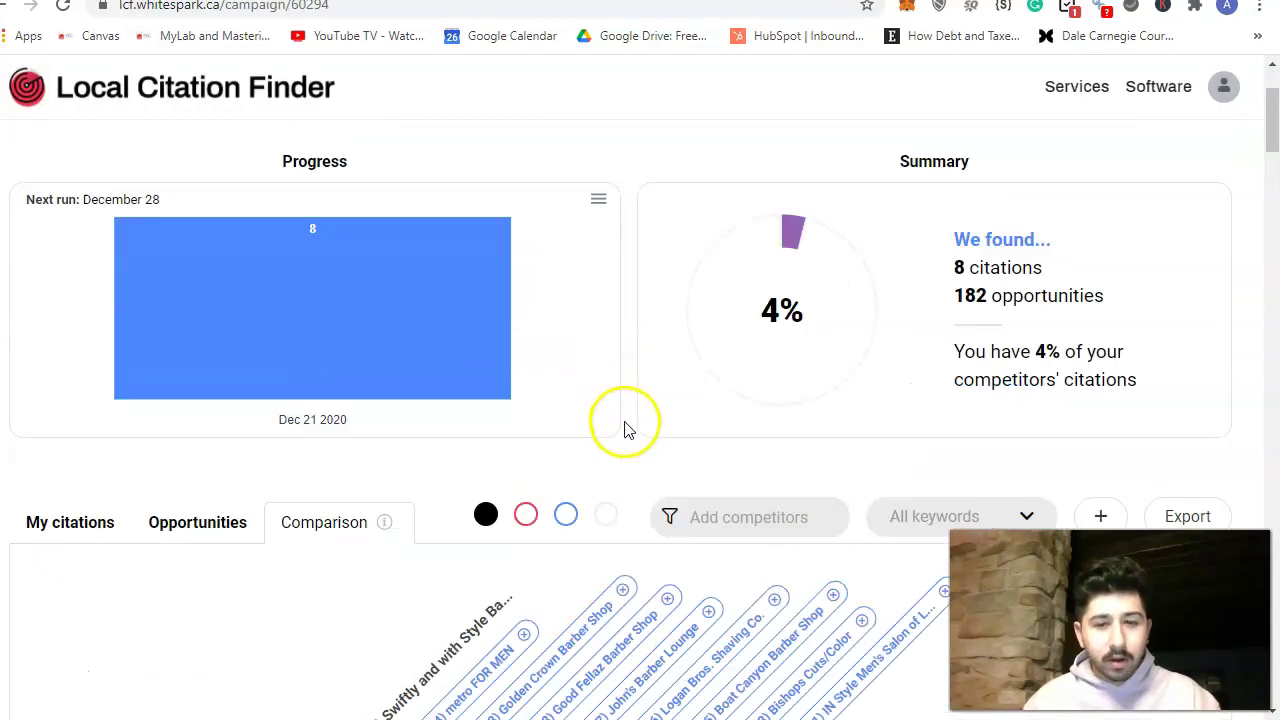
scroll(626, 429, down, 2)
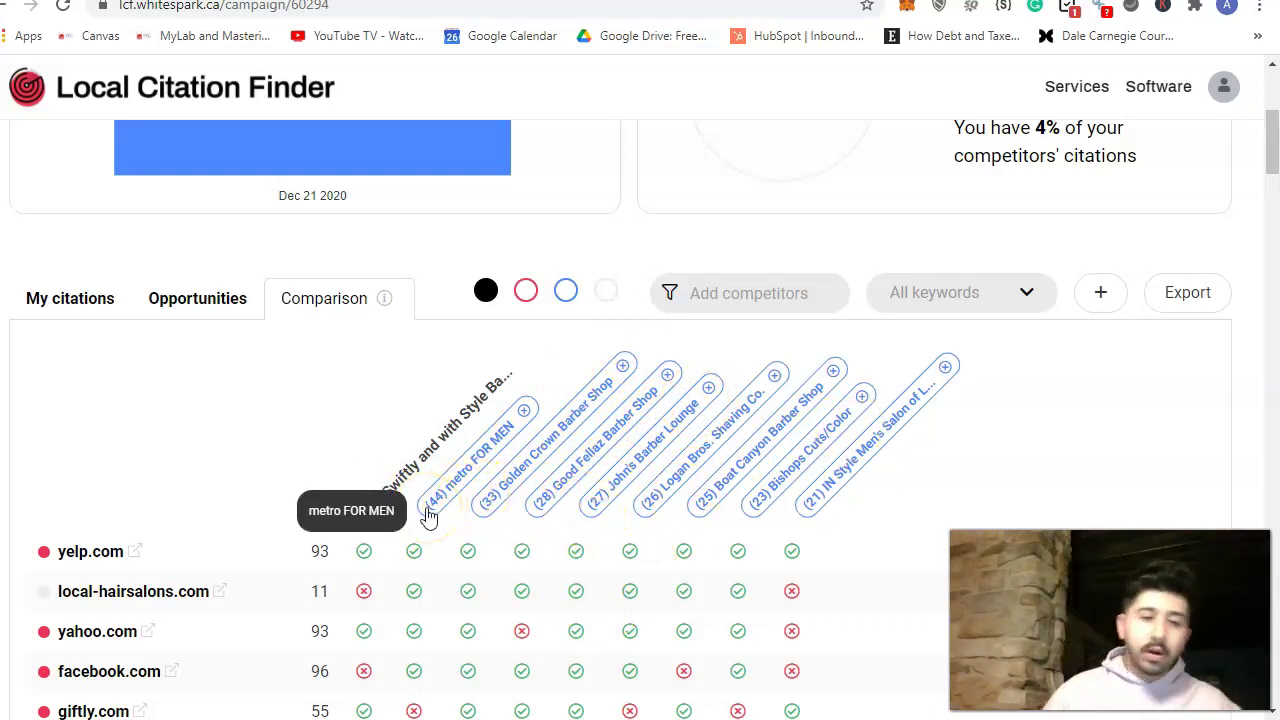
scroll(258, 445, down, 1)
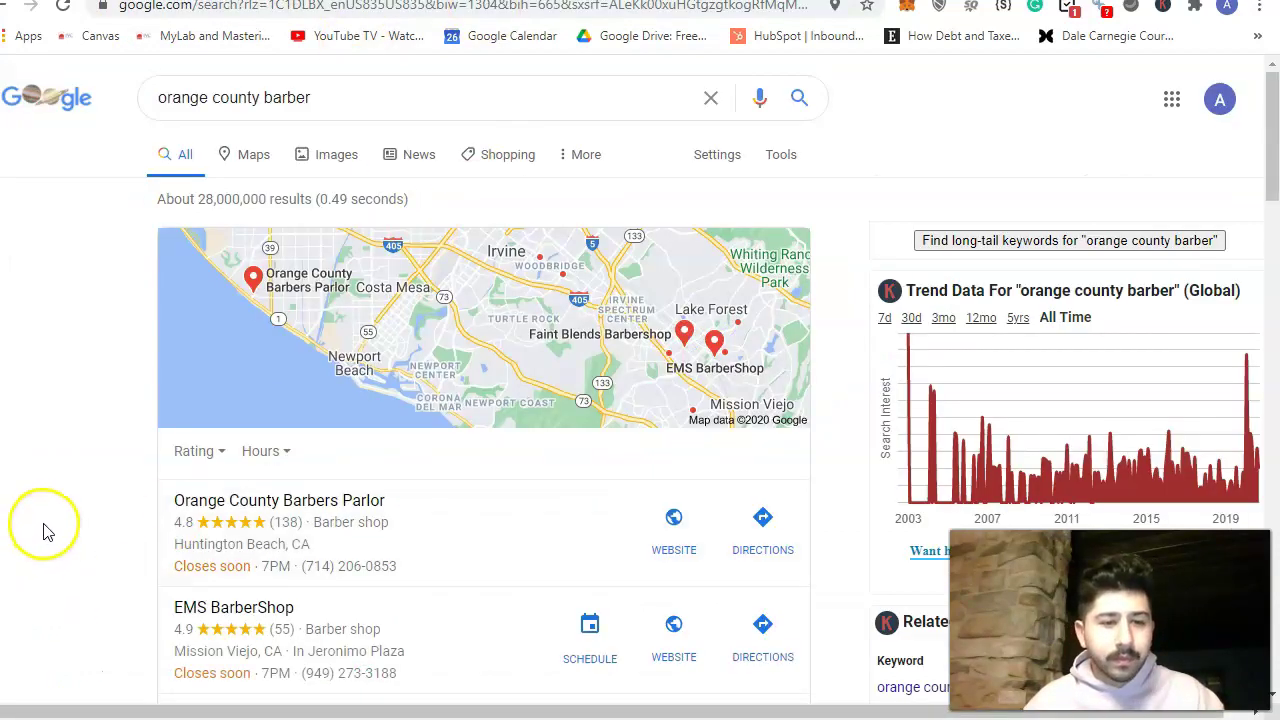
scroll(43, 528, down, 3)
scroll(38, 484, up, 2)
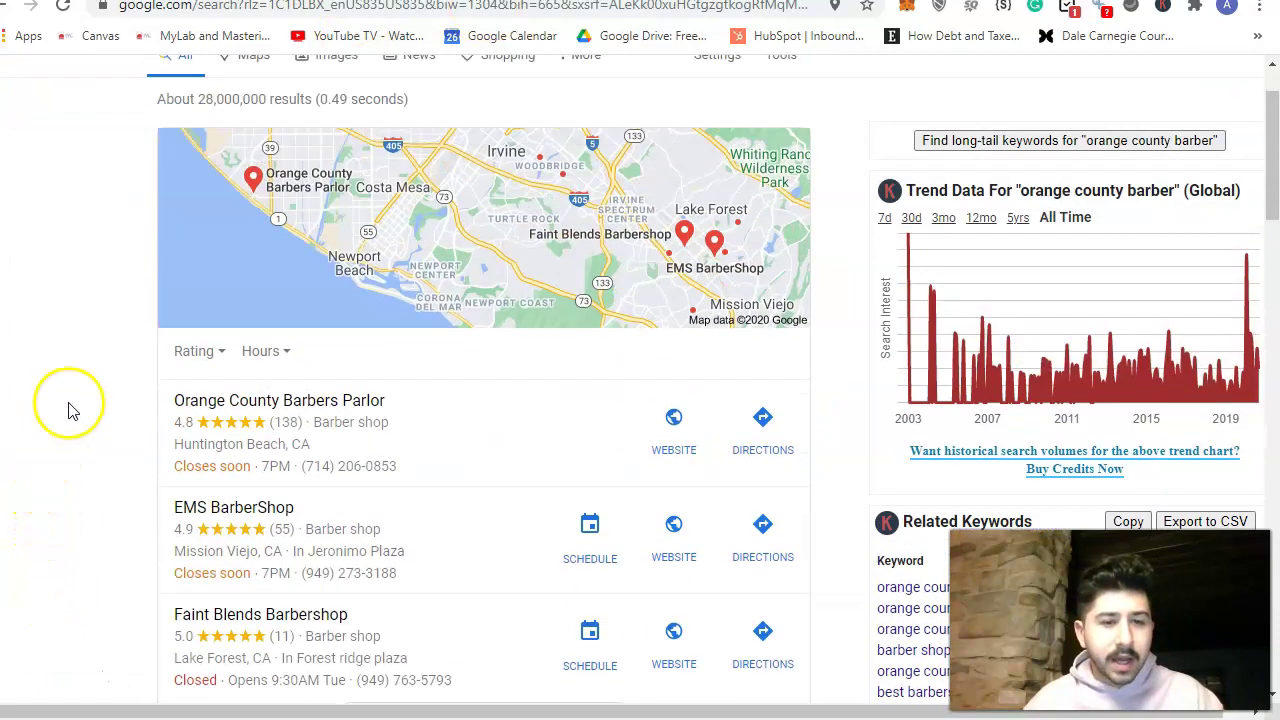
click(225, 0)
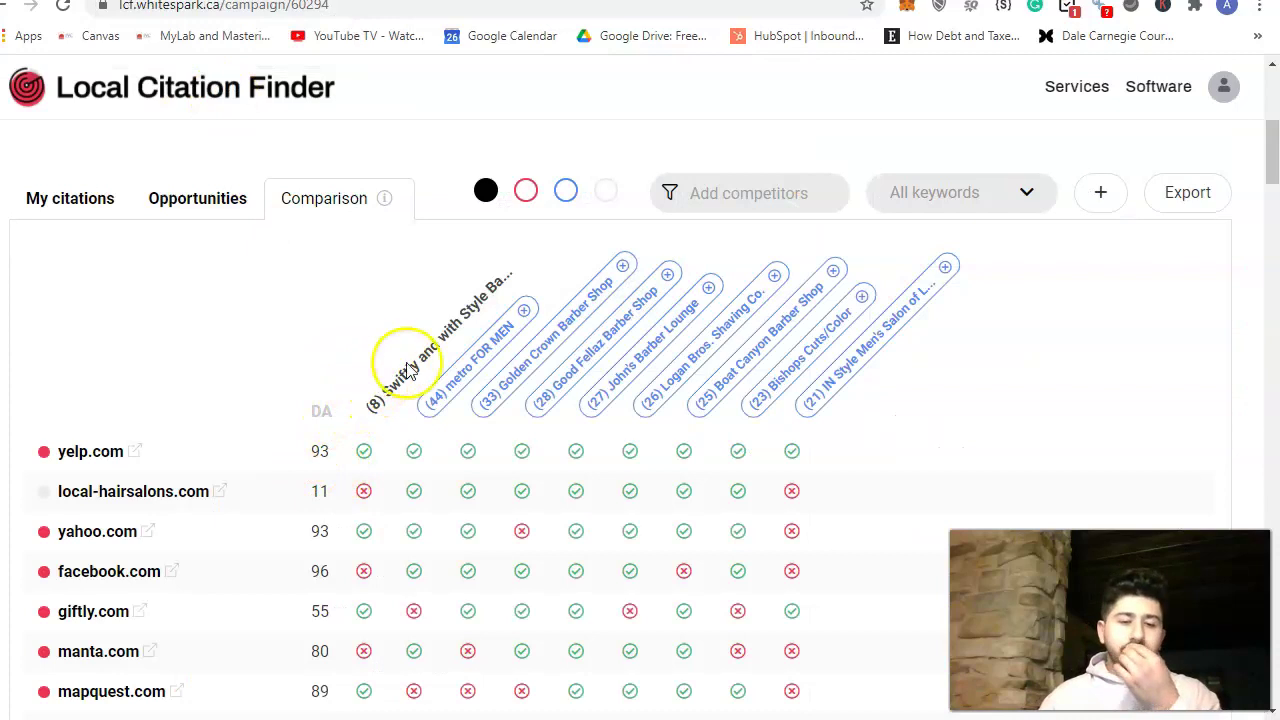
scroll(383, 450, down, 1)
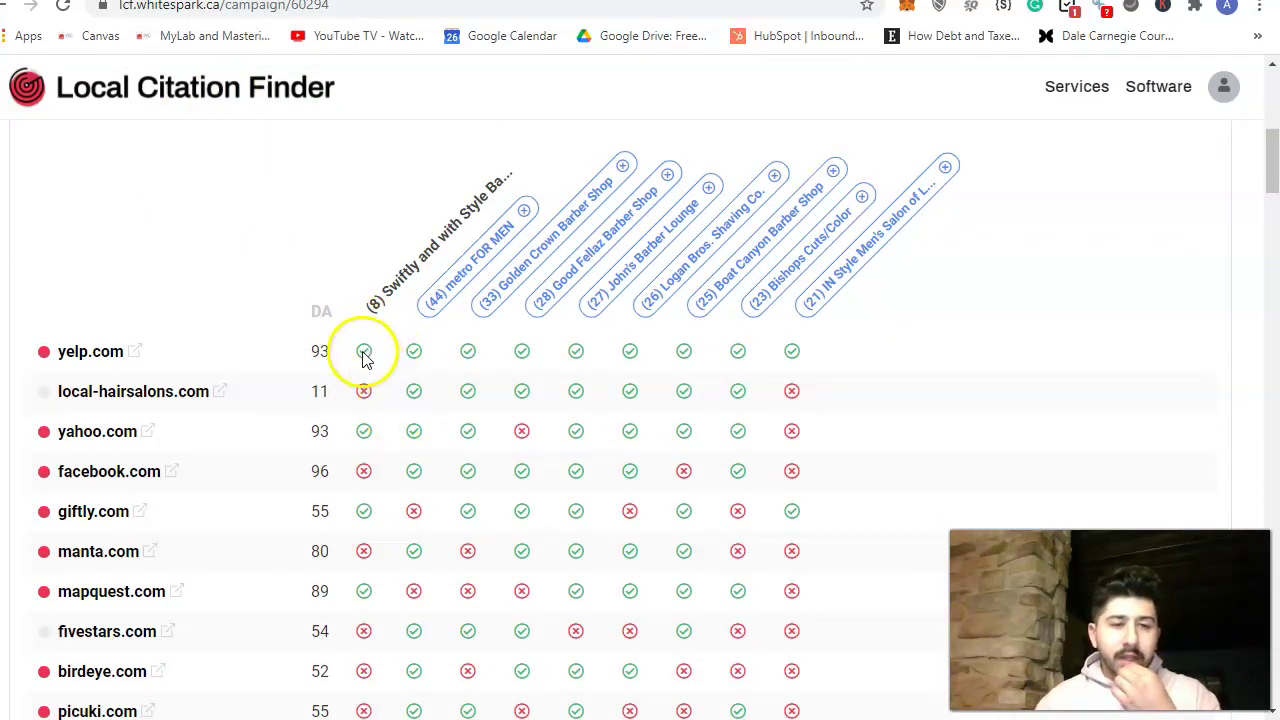
scroll(115, 432, down, 1)
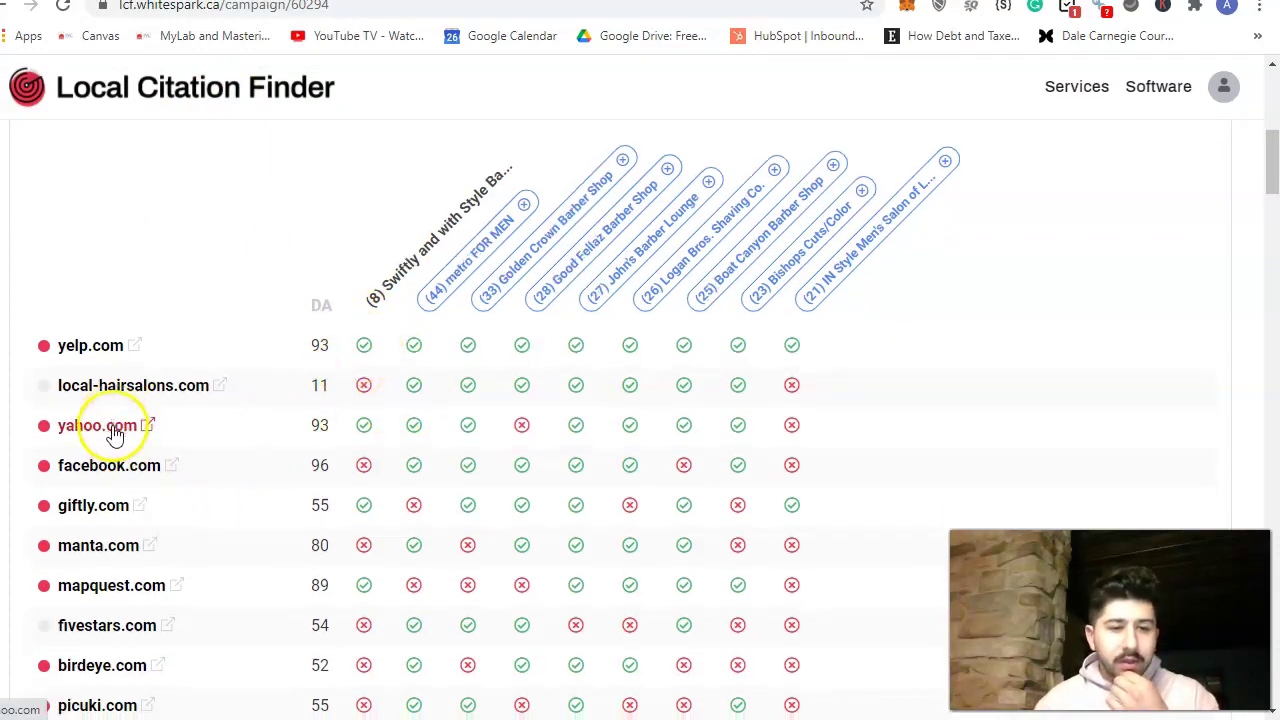
scroll(115, 432, down, 2)
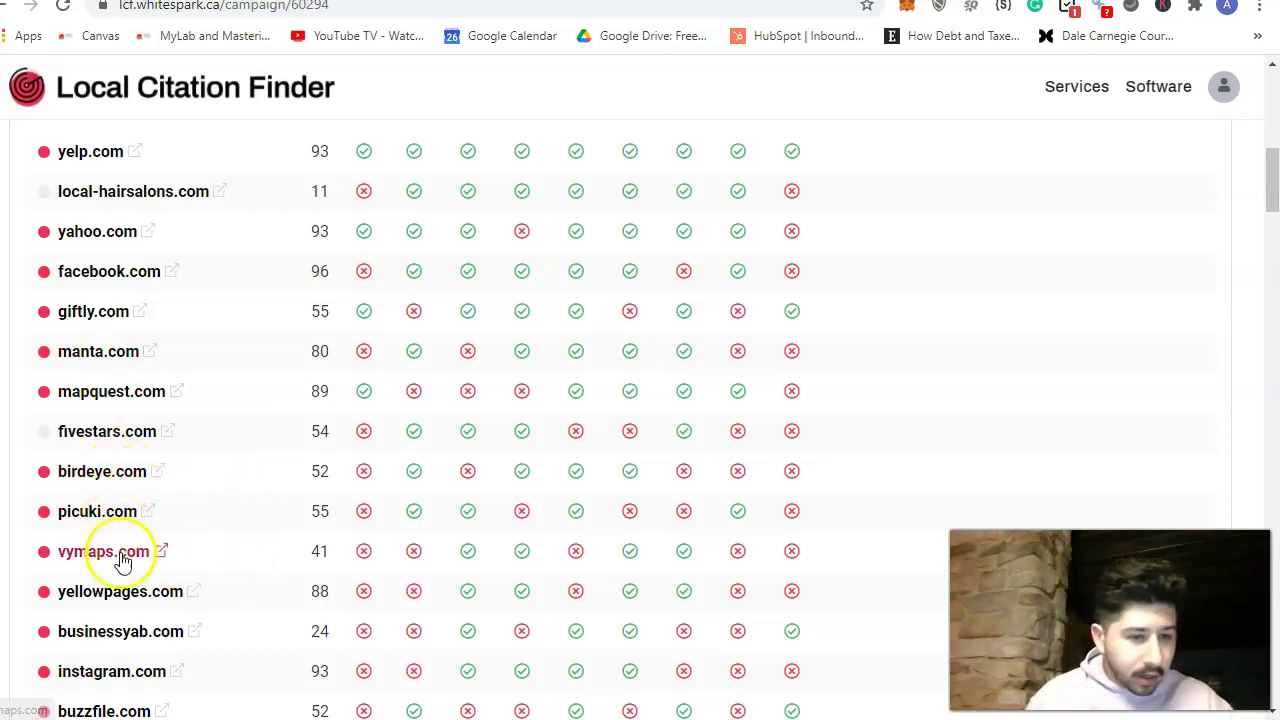
scroll(112, 598, down, 2)
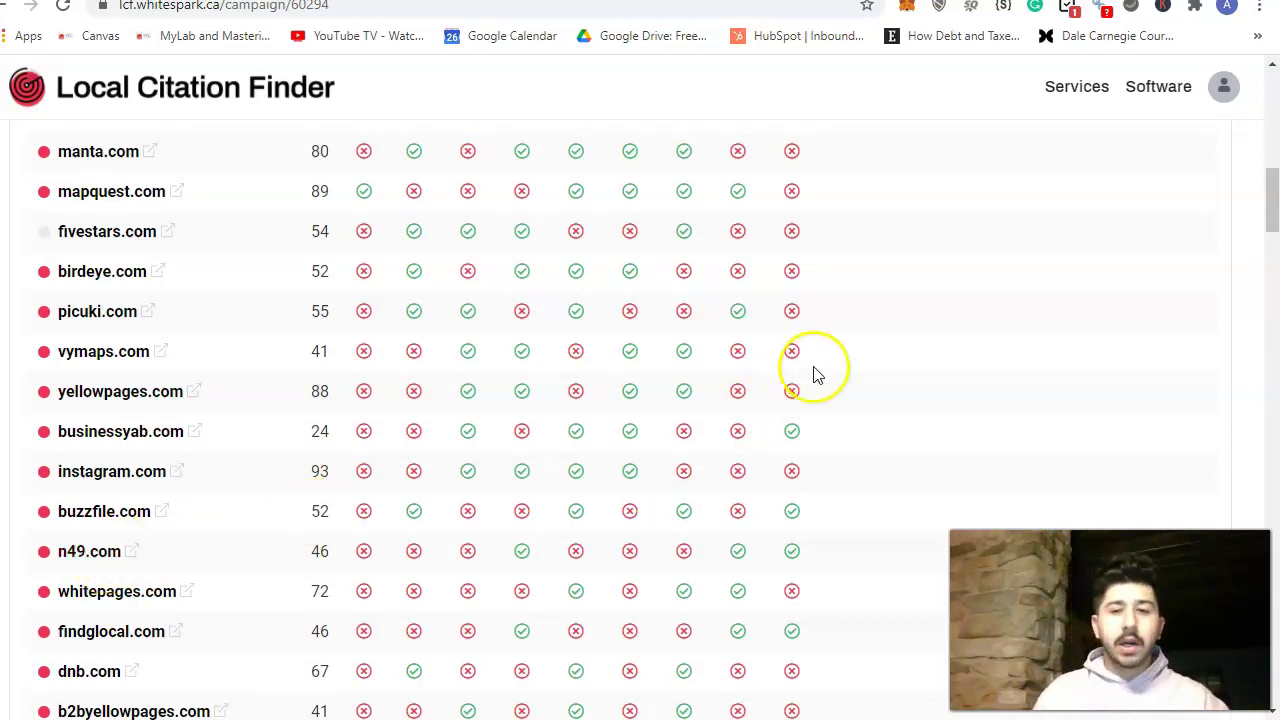
scroll(813, 373, up, 3)
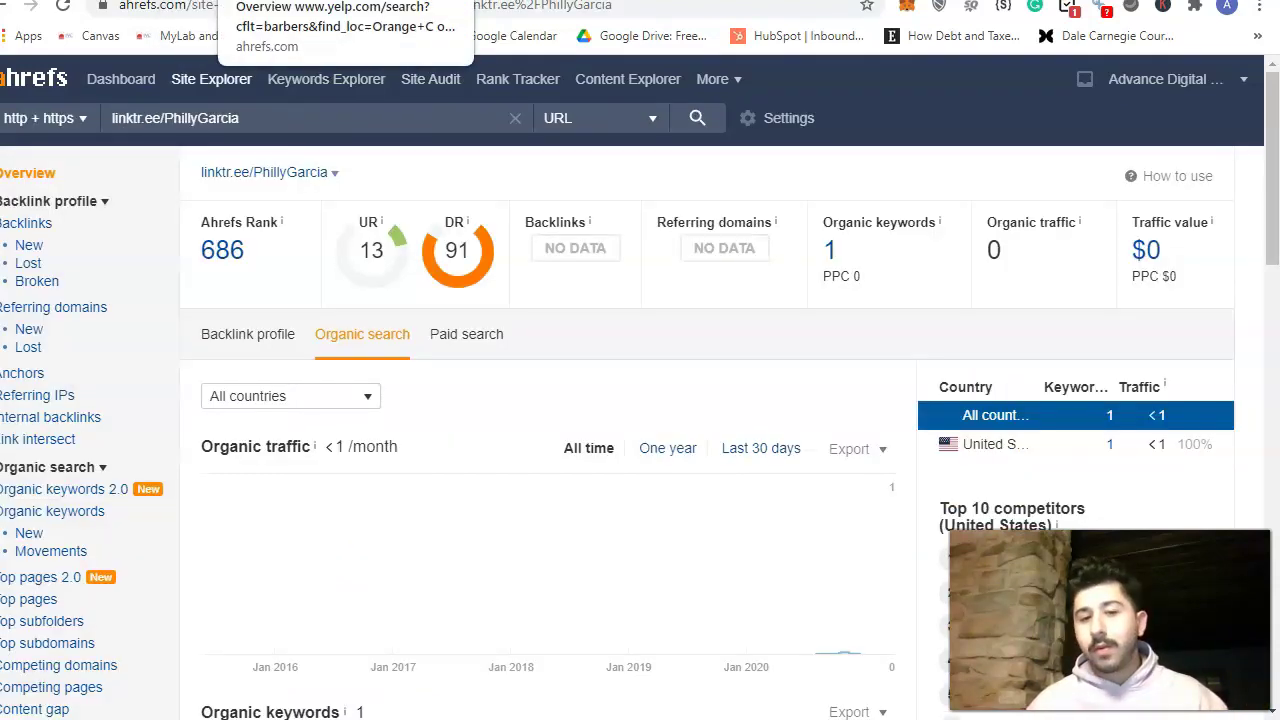
Review the 50-keyword barber list, then move back via Whitespark to the 'orange county barber' results.
click(450, 0)
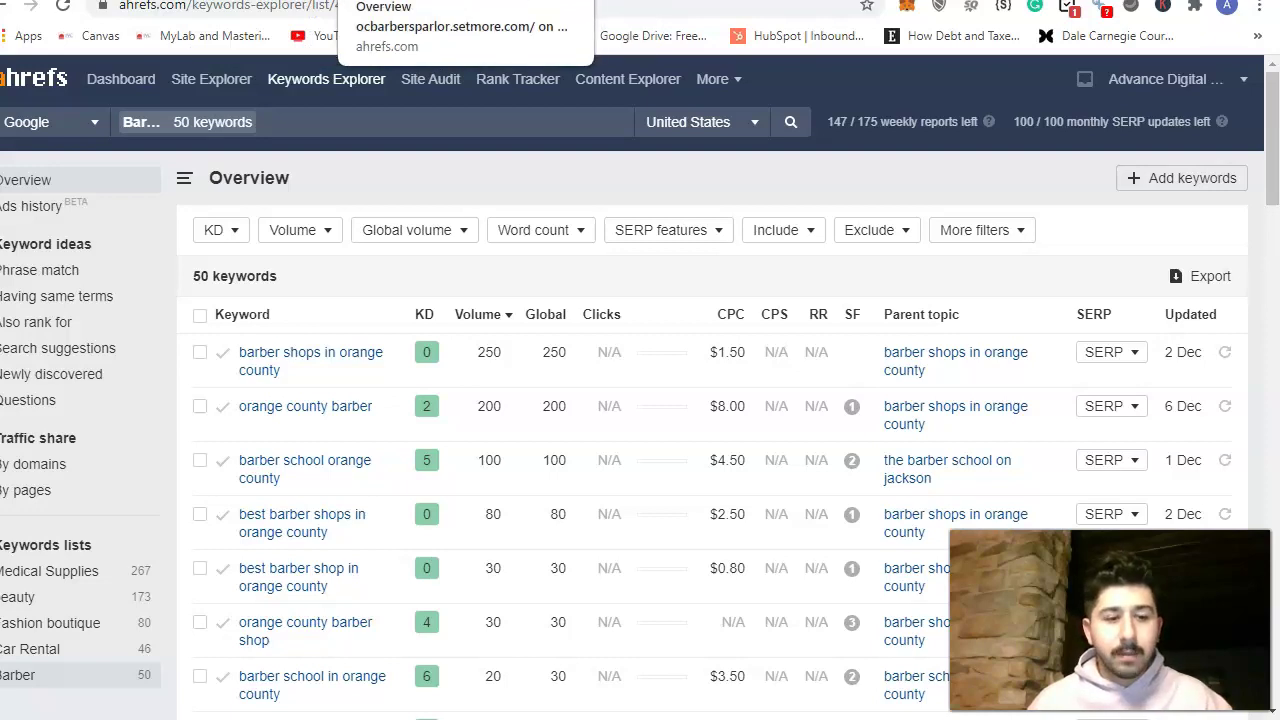
key(ctrl+shift+Tab)
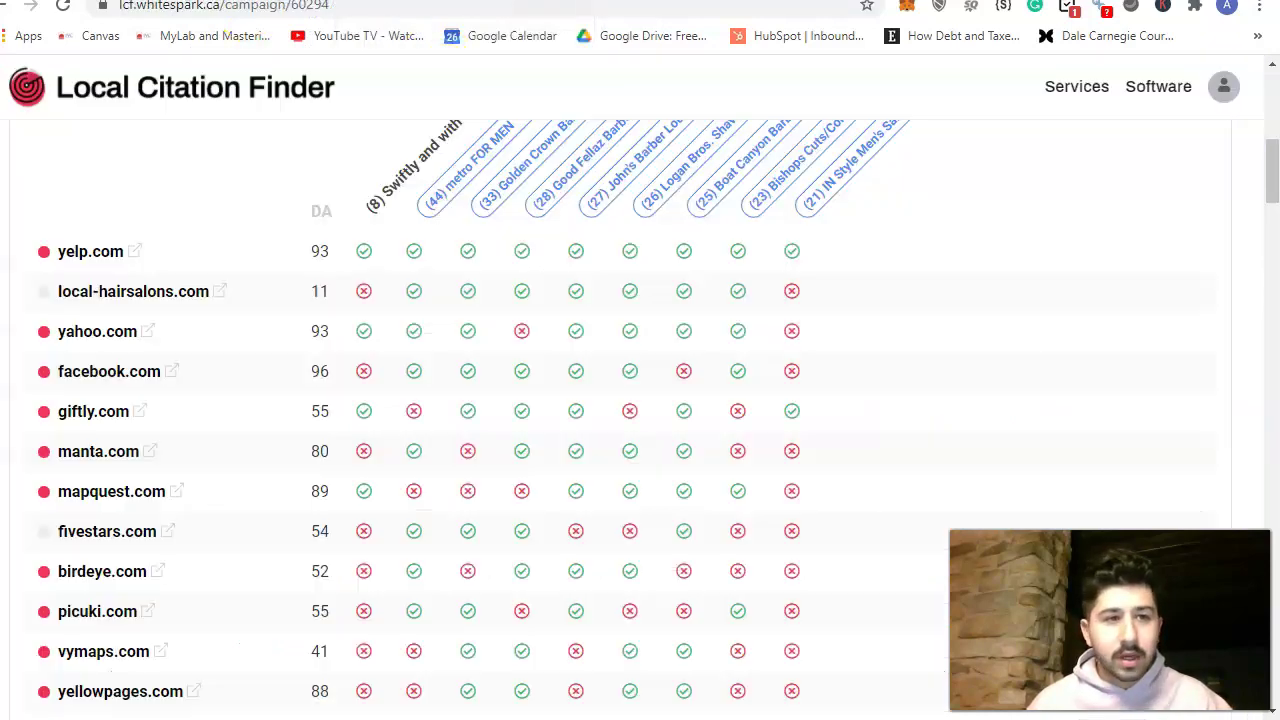
key(ctrl+shift+Tab)
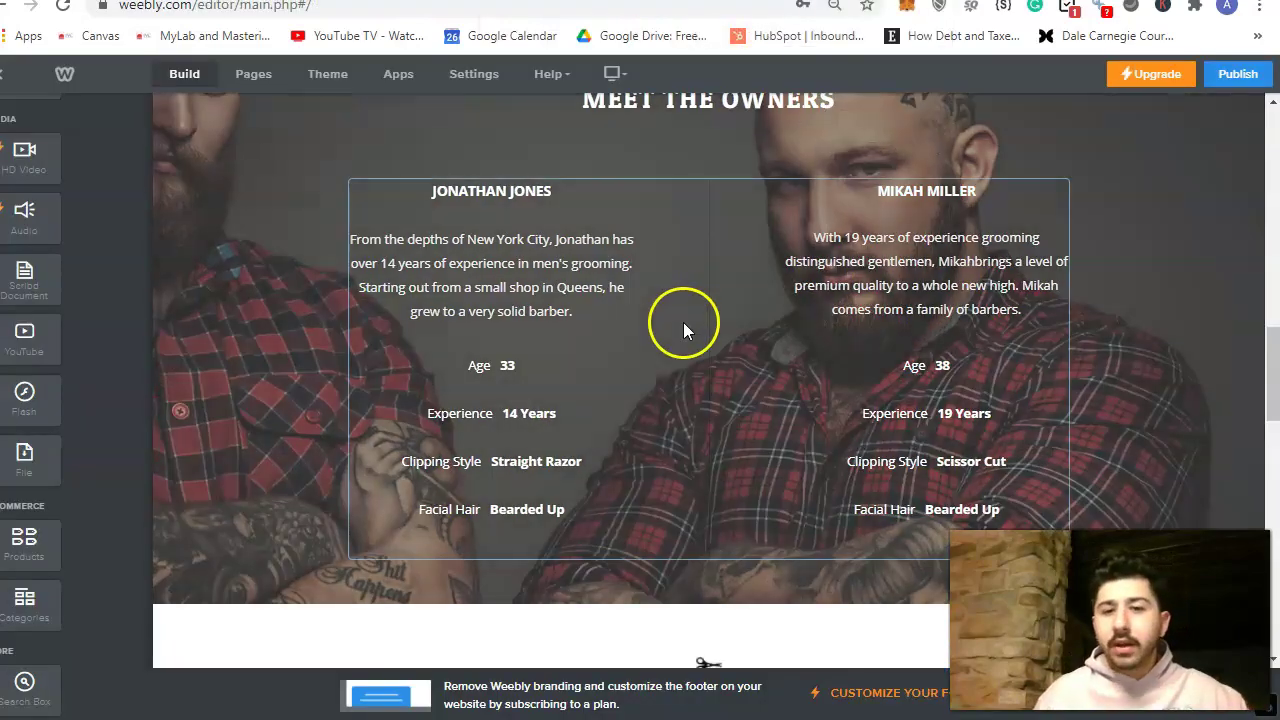
Scroll through the Weebly barbershop template's sections and back up to its top hero section.
scroll(683, 322, up, 10)
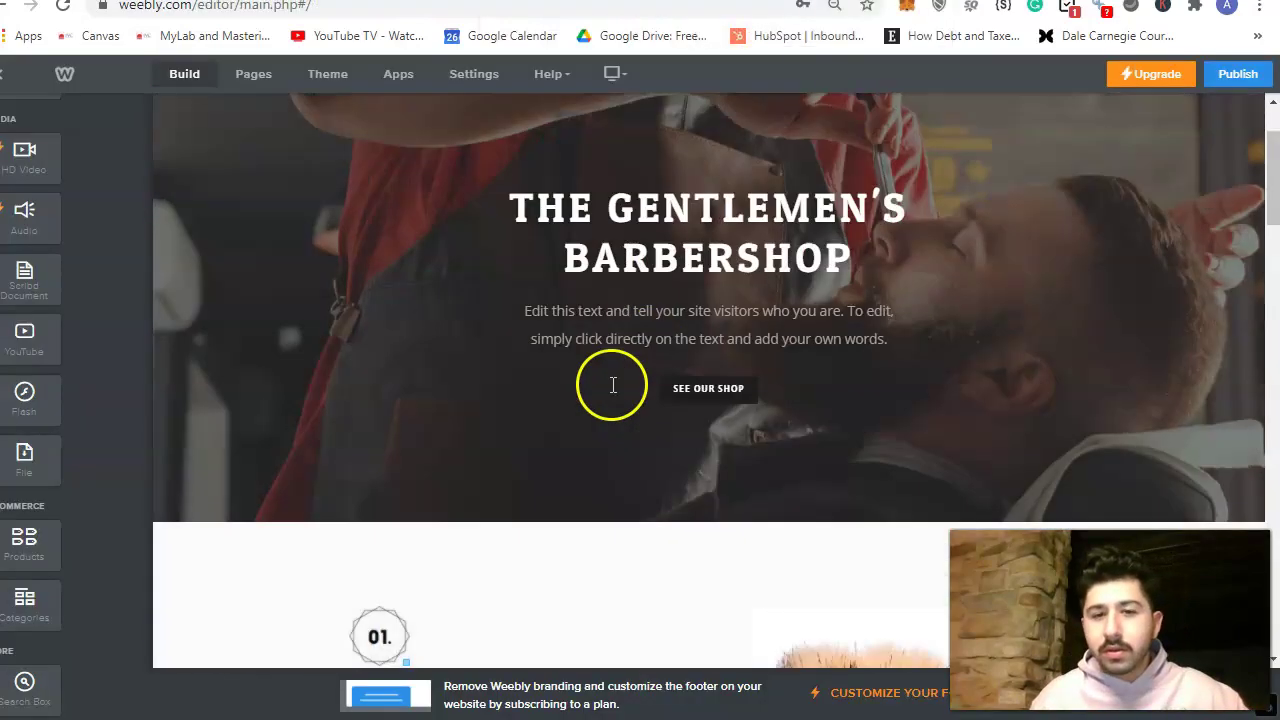
scroll(609, 380, up, 2)
scroll(540, 330, down, 1)
scroll(506, 377, down, 5)
scroll(503, 383, down, 5)
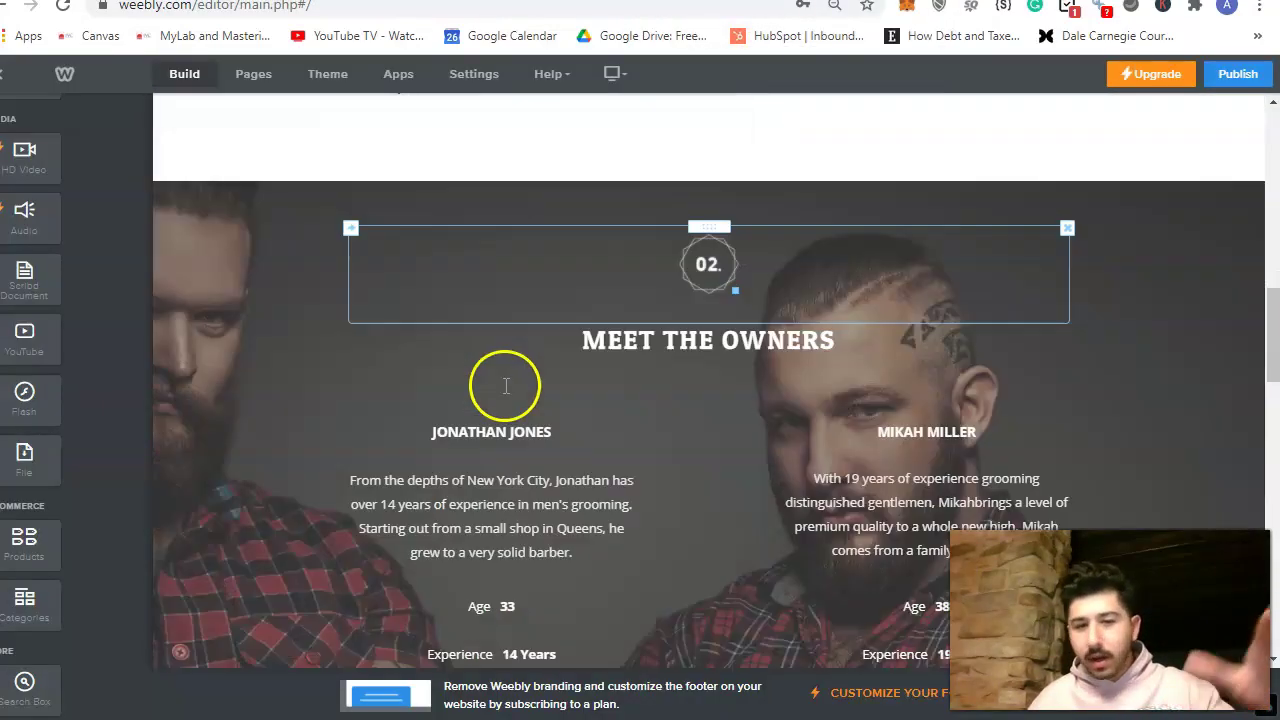
scroll(503, 386, down, 5)
scroll(497, 378, down, 5)
scroll(465, 305, down, 5)
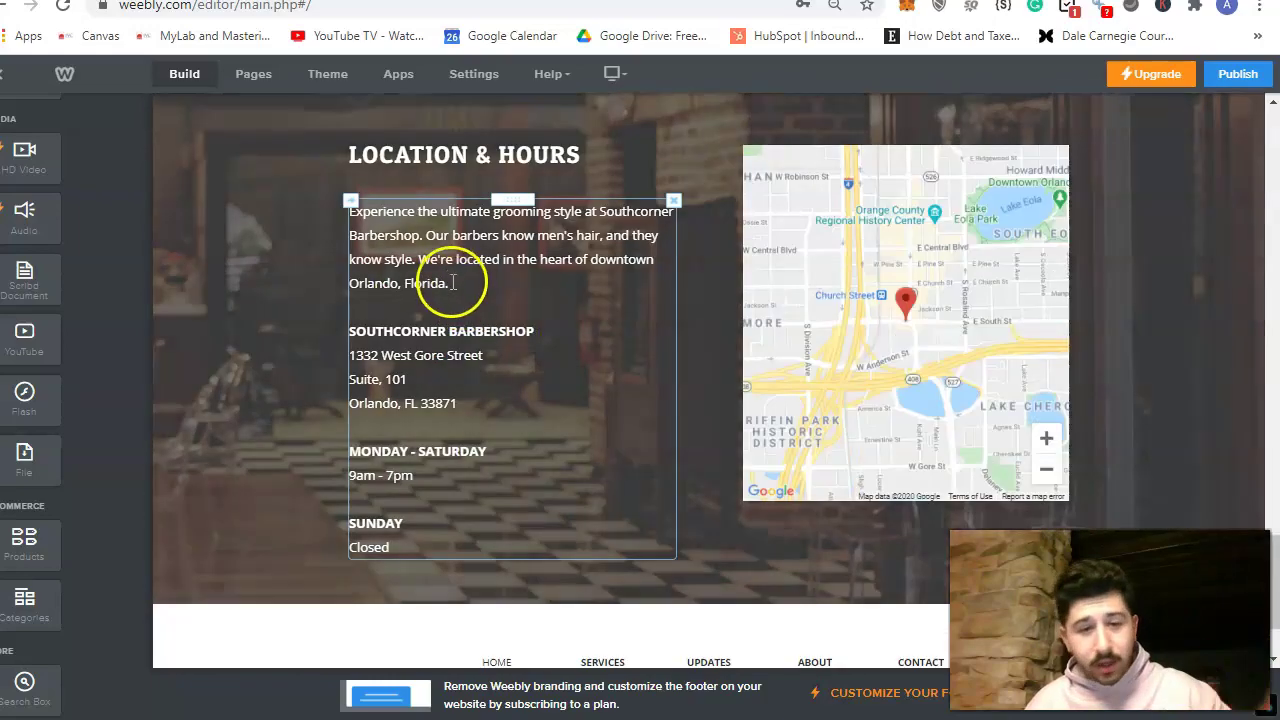
scroll(448, 273, down, 2)
scroll(305, 300, up, 4)
scroll(305, 300, up, 7)
scroll(305, 300, up, 3)
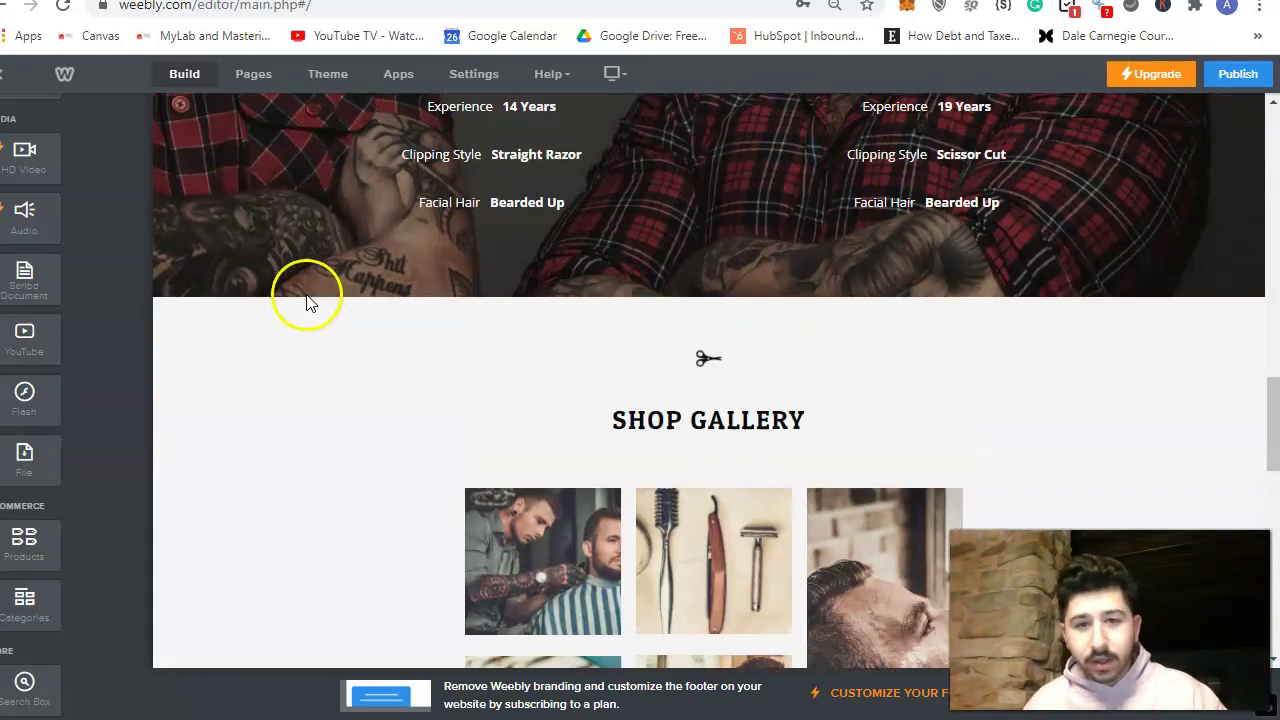
scroll(308, 298, down, 1)
scroll(310, 298, up, 6)
scroll(311, 290, up, 6)
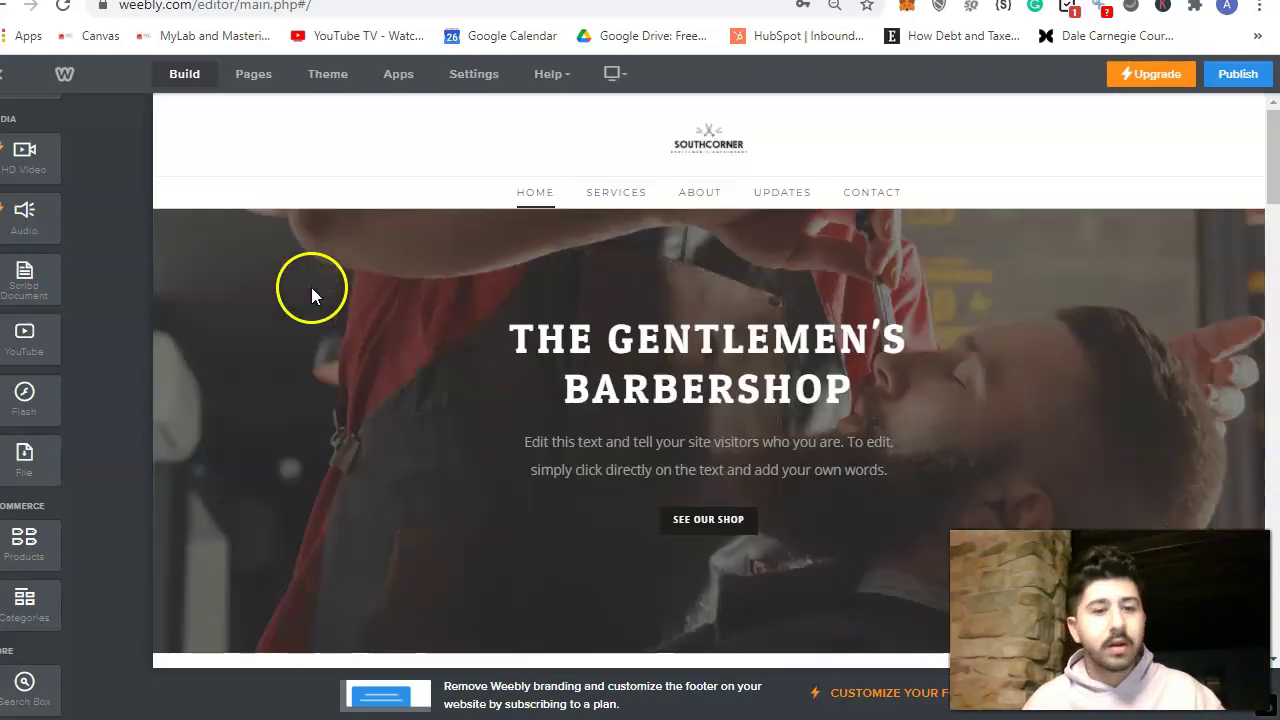